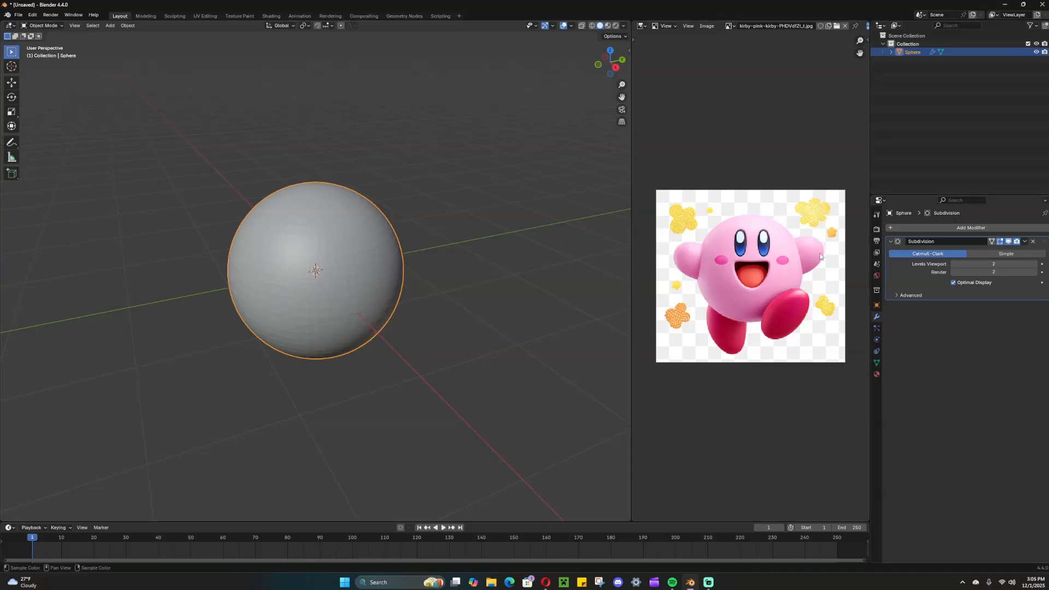
# Step: Apply the sphere's Subdivision modifier and shade the sphere smooth
pyautogui.click(1025, 241)
pyautogui.click(989, 253)
pyautogui.rightClick(320, 238)
pyautogui.click(320, 237)
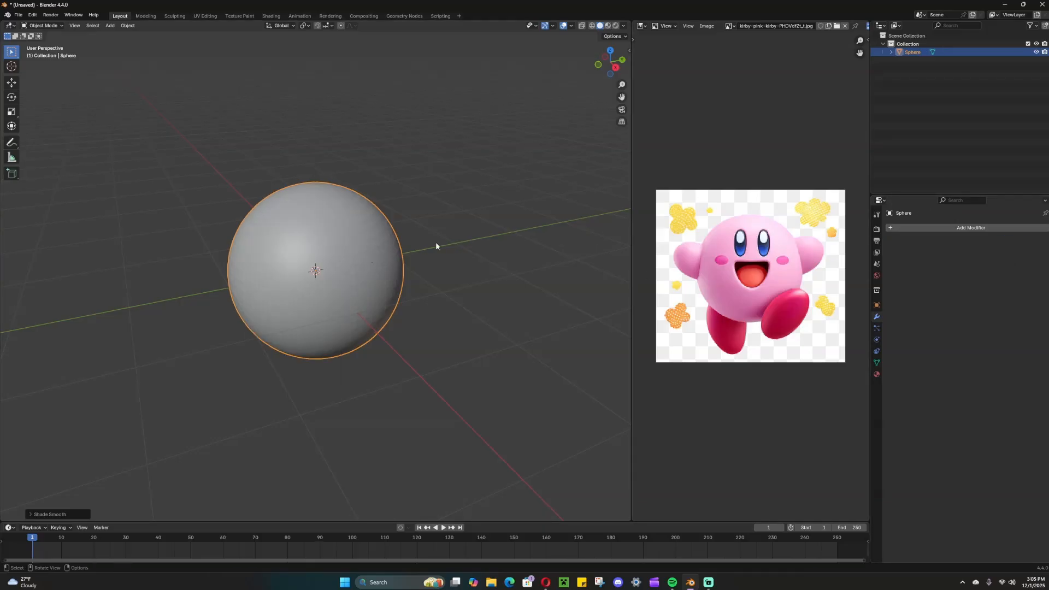
# Step: Duplicate the body sphere, place the copy beside it and scale it down to about 0.52
pyautogui.moveTo(435, 242); pyautogui.dragTo(382, 258, button='middle')
pyautogui.hotkey('shift', 'd')
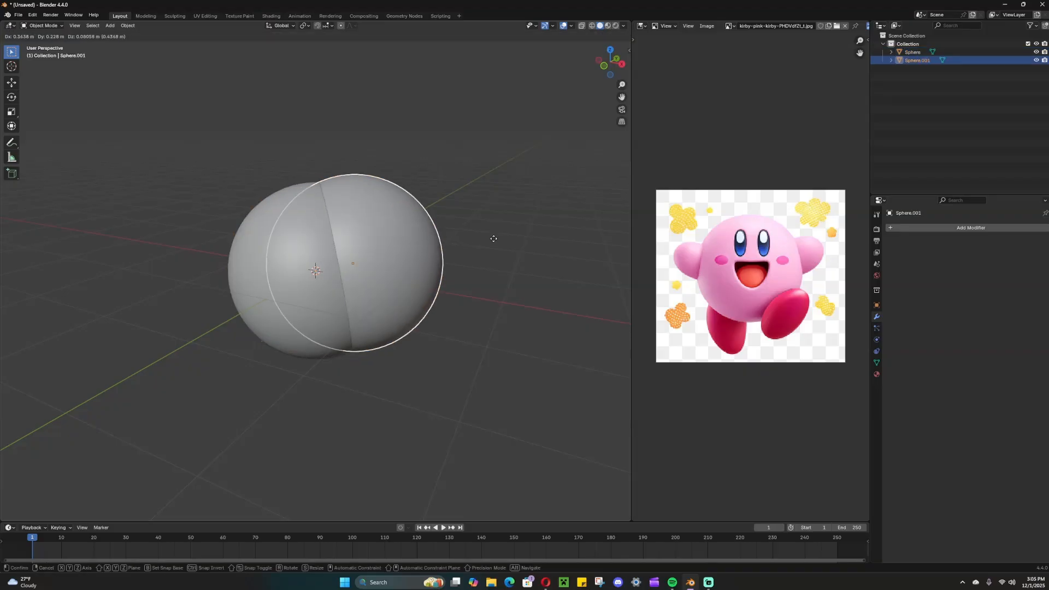
pyautogui.click(575, 192)
pyautogui.press('s')
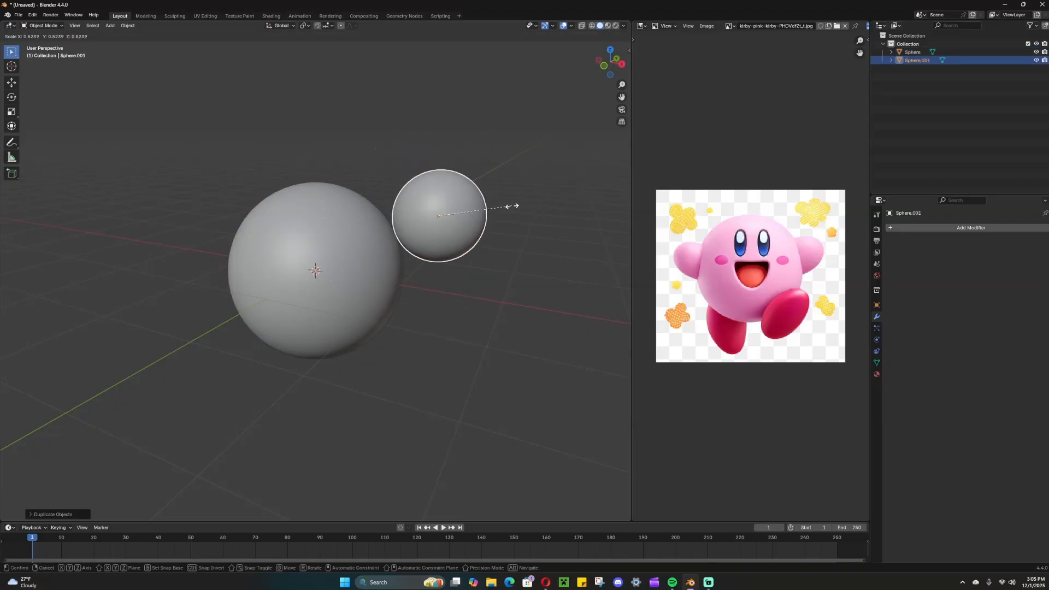
pyautogui.click(512, 206)
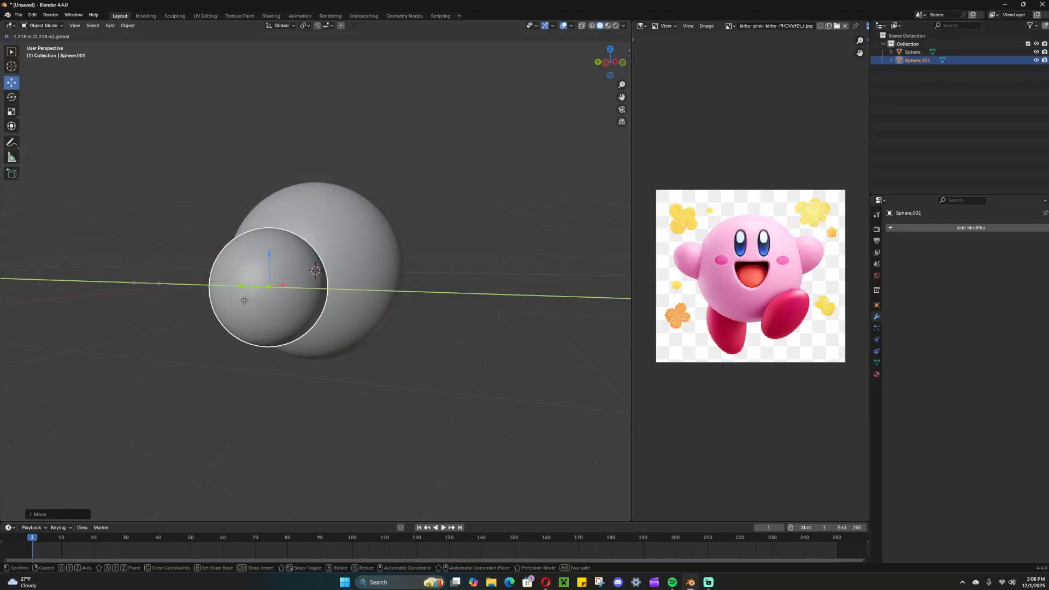
# Step: Move the small sphere along the Y and X axes so it overlaps the body's left side in front view
pyautogui.moveTo(243, 299); pyautogui.dragTo(244, 299)
pyautogui.moveTo(361, 300); pyautogui.dragTo(257, 301, button='middle')
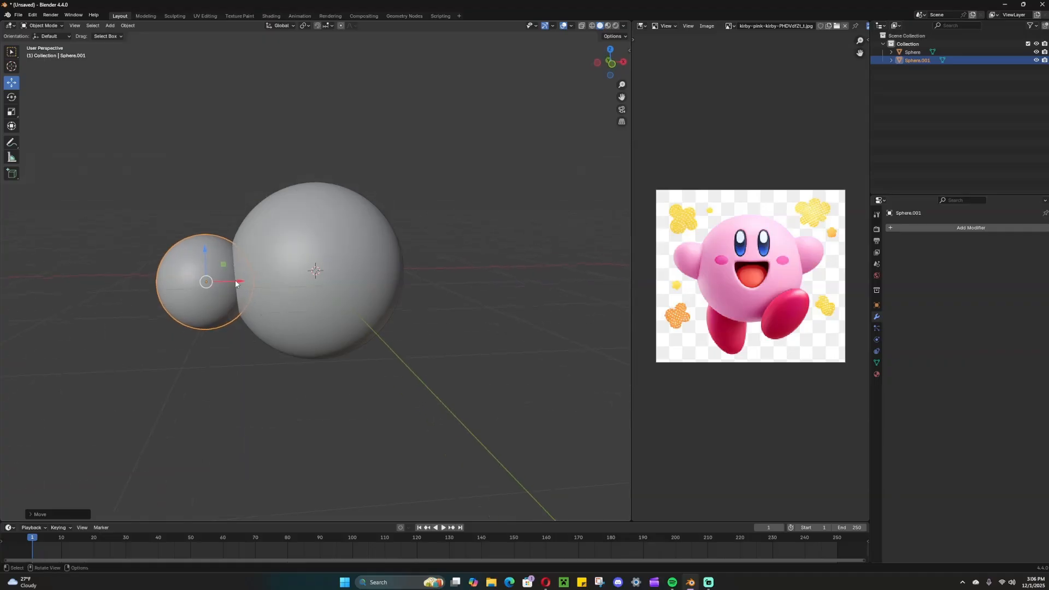
pyautogui.moveTo(244, 282); pyautogui.dragTo(260, 284)
pyautogui.press('KP_1')
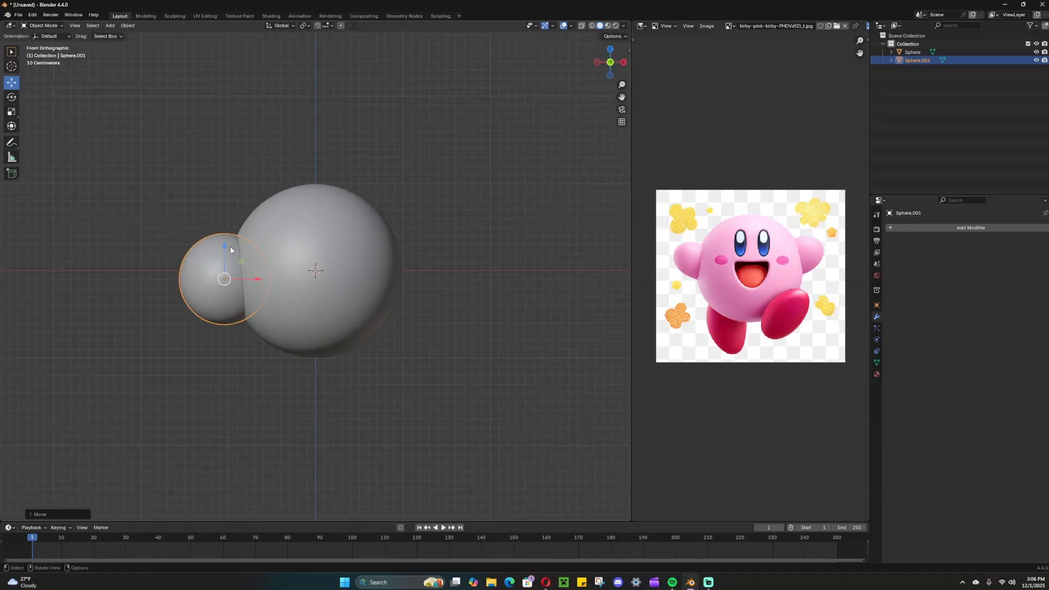
# Step: Raise the small sphere to arm height, shrink it slightly and fine-tune its position against the body
pyautogui.moveTo(230, 250); pyautogui.dragTo(258, 232)
pyautogui.press('s')
pyautogui.click(323, 188)
pyautogui.moveTo(326, 204); pyautogui.dragTo(327, 236, button='middle')
pyautogui.moveTo(252, 236); pyautogui.dragTo(260, 236)
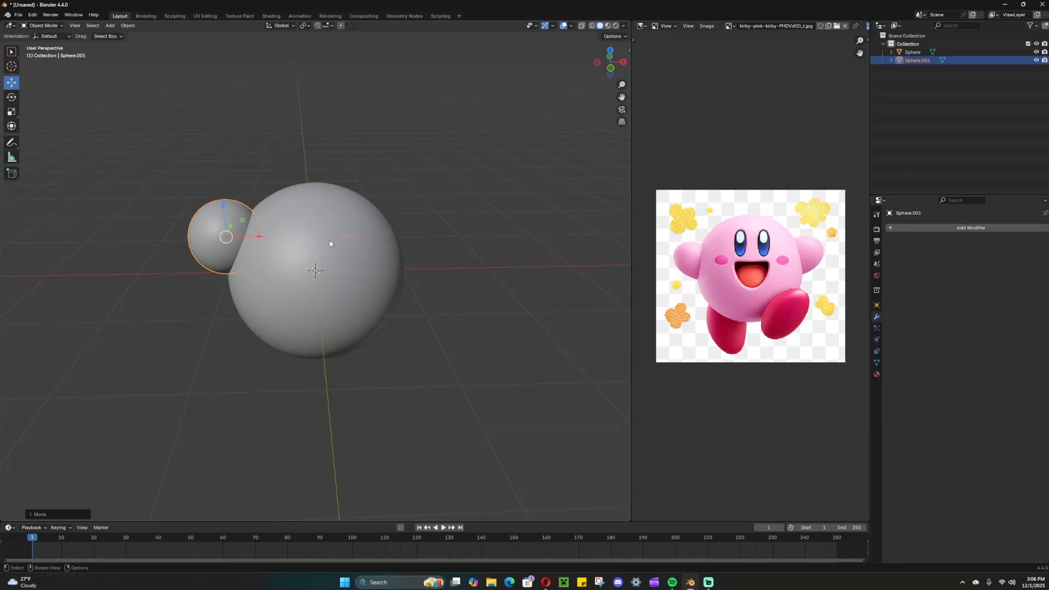
# Step: Add a Mirror modifier to the small sphere on the X axis, with the body Sphere as the mirror object
pyautogui.click(914, 228)
pyautogui.moveTo(914, 229)
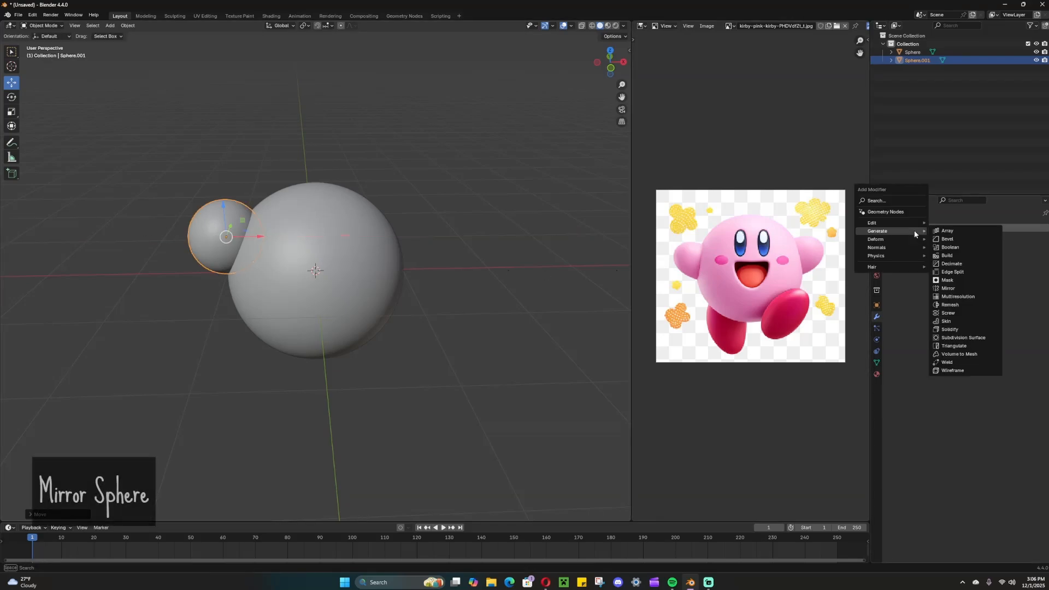
pyautogui.click(956, 283)
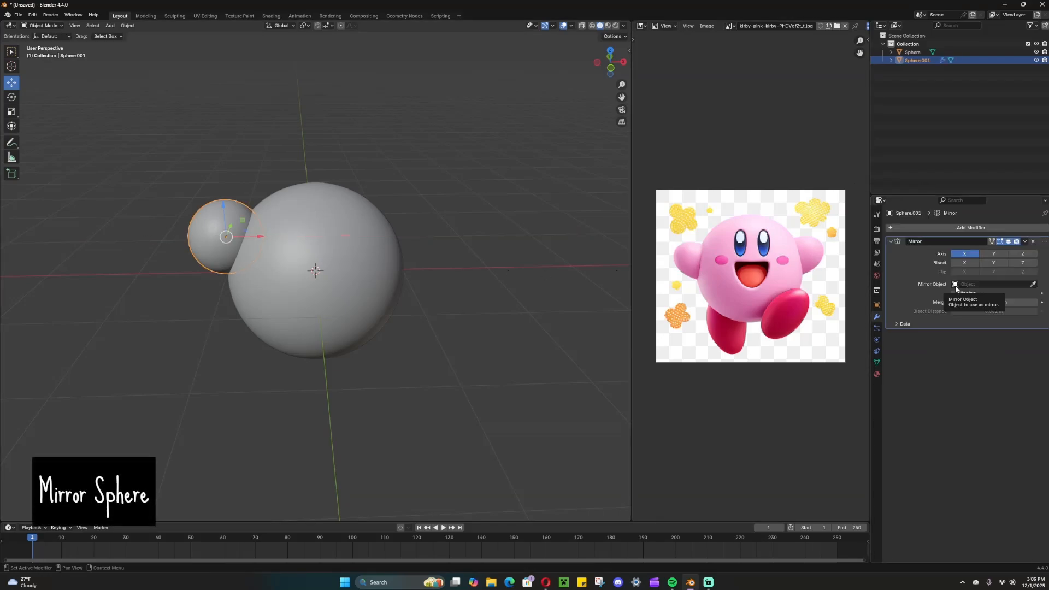
pyautogui.click(315, 269)
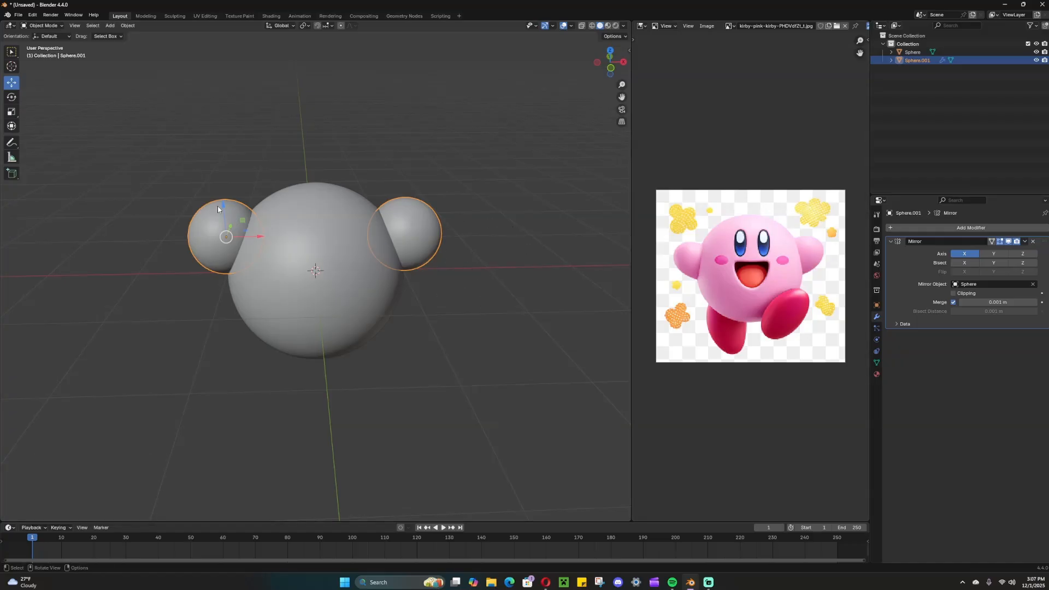
# Step: Lower the mirrored arms to the body's mid-height and fine-tune their sideways and depth placement
pyautogui.moveTo(222, 204); pyautogui.dragTo(227, 207)
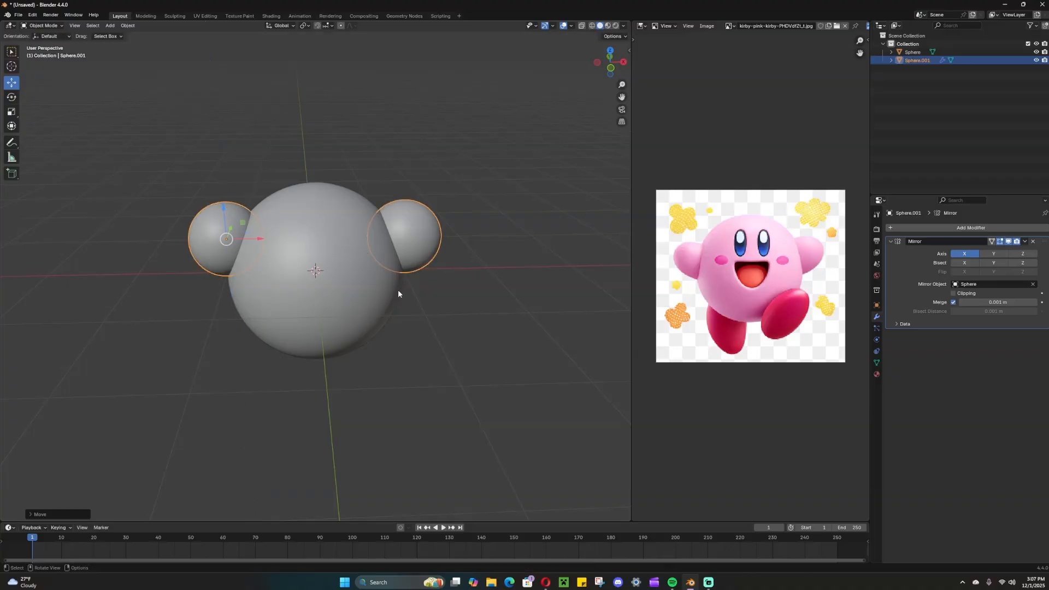
pyautogui.press('KP_1')
pyautogui.moveTo(230, 196); pyautogui.dragTo(228, 233)
pyautogui.moveTo(265, 268); pyautogui.dragTo(256, 267)
pyautogui.moveTo(256, 267); pyautogui.dragTo(529, 365, button='middle')
pyautogui.moveTo(375, 280); pyautogui.dragTo(371, 280)
pyautogui.moveTo(526, 335); pyautogui.dragTo(380, 334, button='middle')
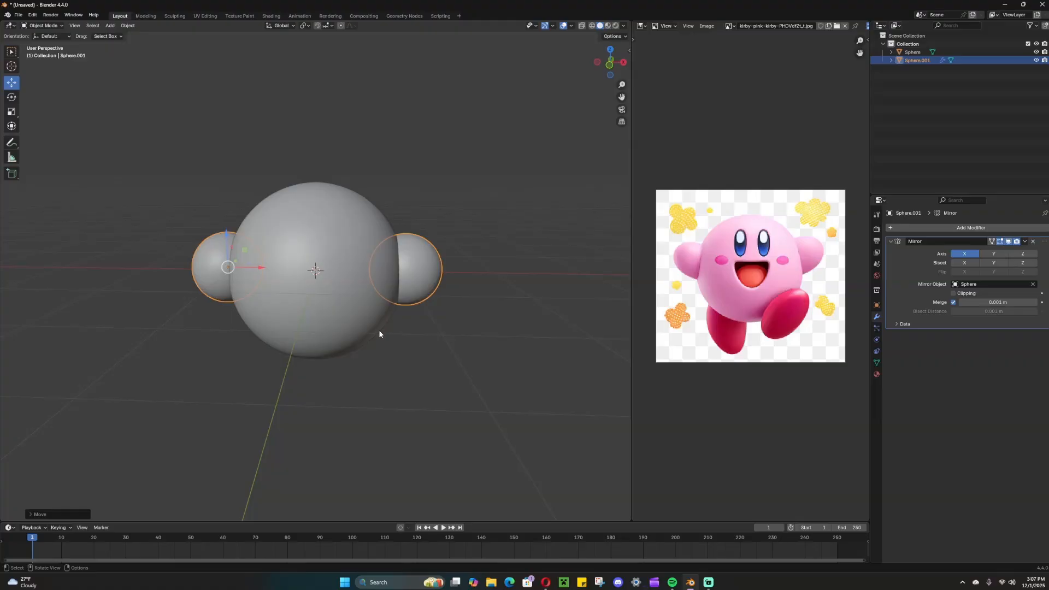
# Step: Add a Boolean modifier set to Difference to the arms, with the body Sphere as its object
pyautogui.click(966, 225)
pyautogui.moveTo(949, 234)
pyautogui.click(879, 242)
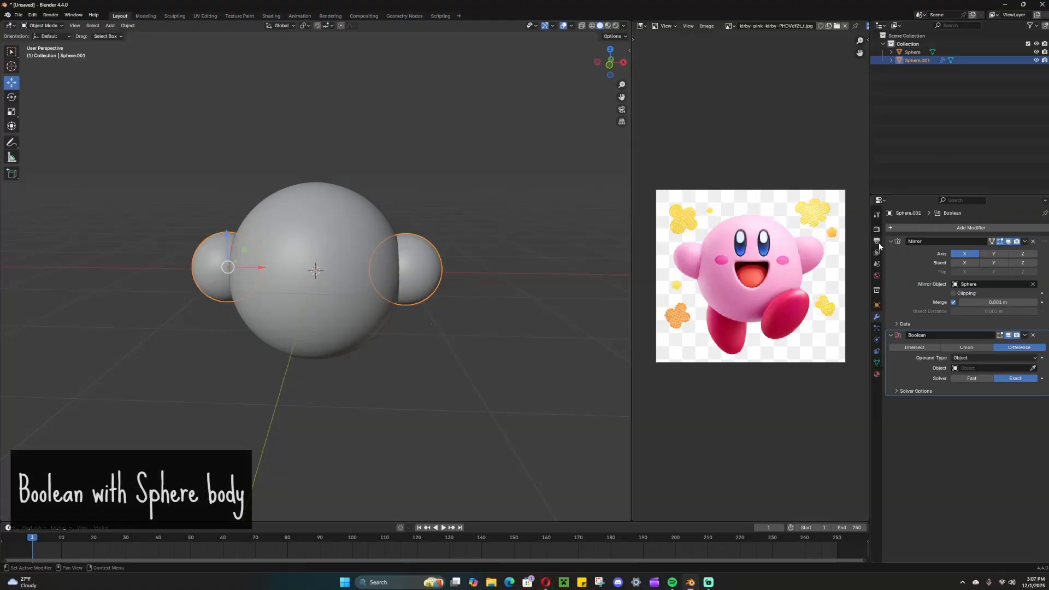
# Step: Adjust the arms along the X axis and raise them to the upper sides of the body
pyautogui.moveTo(390, 300); pyautogui.dragTo(284, 274, button='middle')
pyautogui.press('g')
pyautogui.press('x')
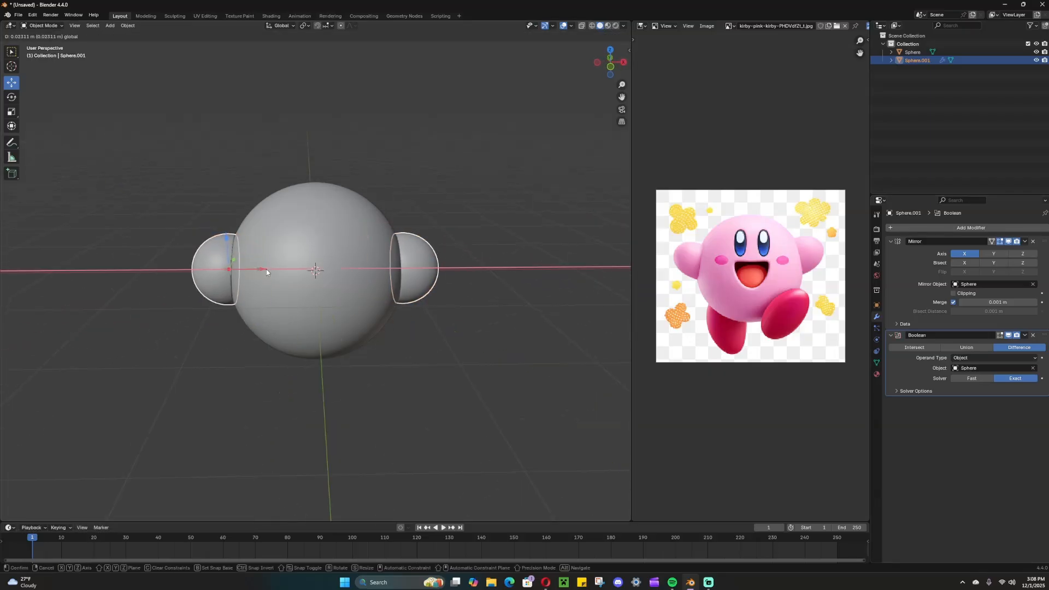
pyautogui.moveTo(266, 269); pyautogui.dragTo(267, 269)
pyautogui.moveTo(357, 284); pyautogui.dragTo(404, 302, button='middle')
pyautogui.moveTo(244, 258); pyautogui.dragTo(241, 217)
pyautogui.moveTo(484, 309); pyautogui.dragTo(423, 289, button='middle')
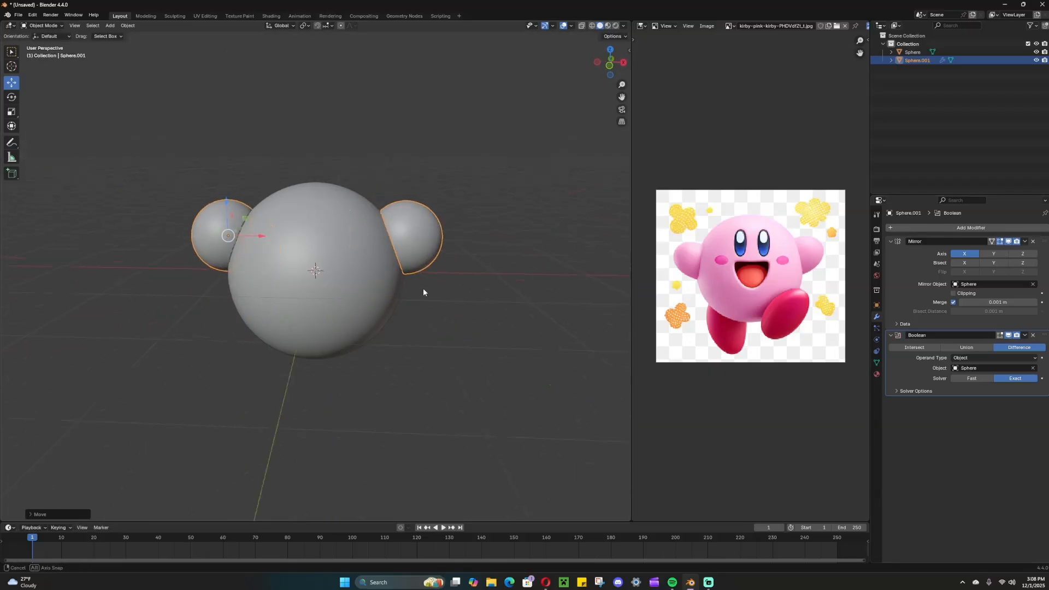
# Step: Add a Subdivision Surface modifier to the arms with viewport levels set to 2
pyautogui.scroll(3, 423, 292)
pyautogui.click(978, 227)
pyautogui.moveTo(977, 226)
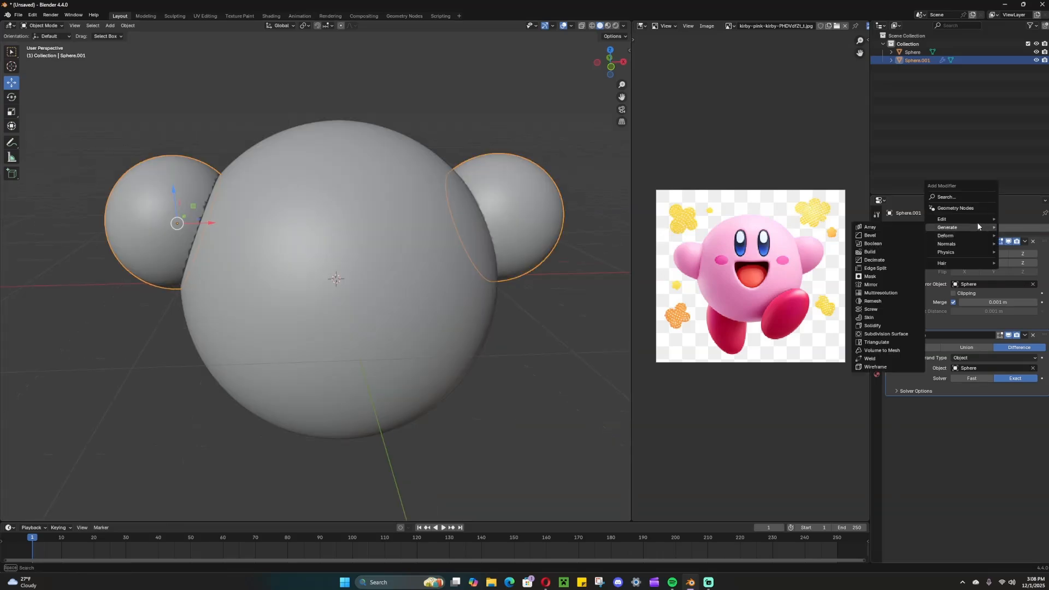
pyautogui.click(889, 335)
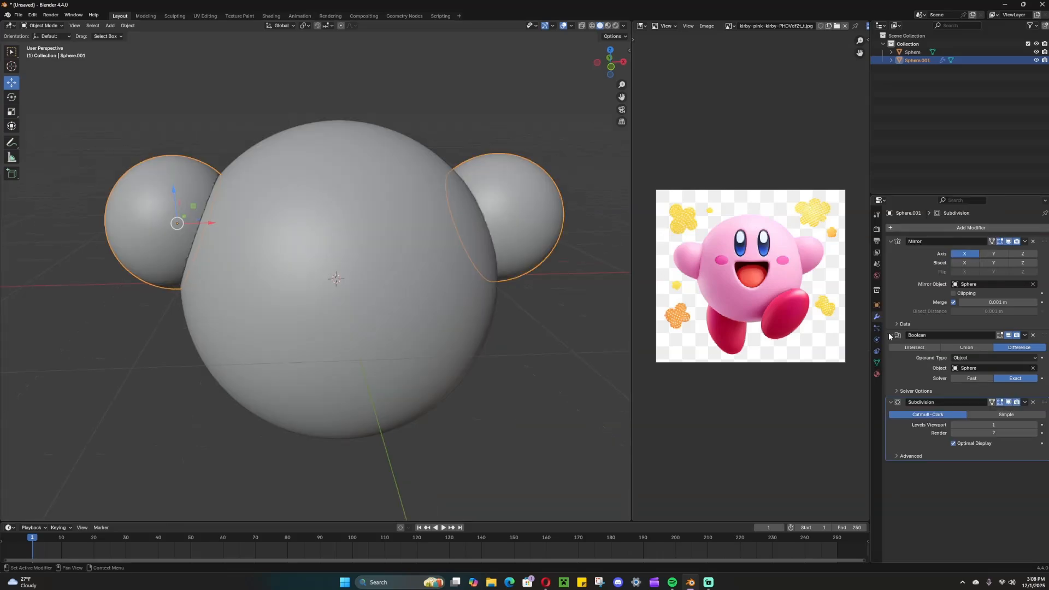
pyautogui.click(1035, 425)
# Step: Duplicate the arms and position the copies at the lower sides of the body as feet
pyautogui.moveTo(397, 294); pyautogui.dragTo(489, 281, button='middle')
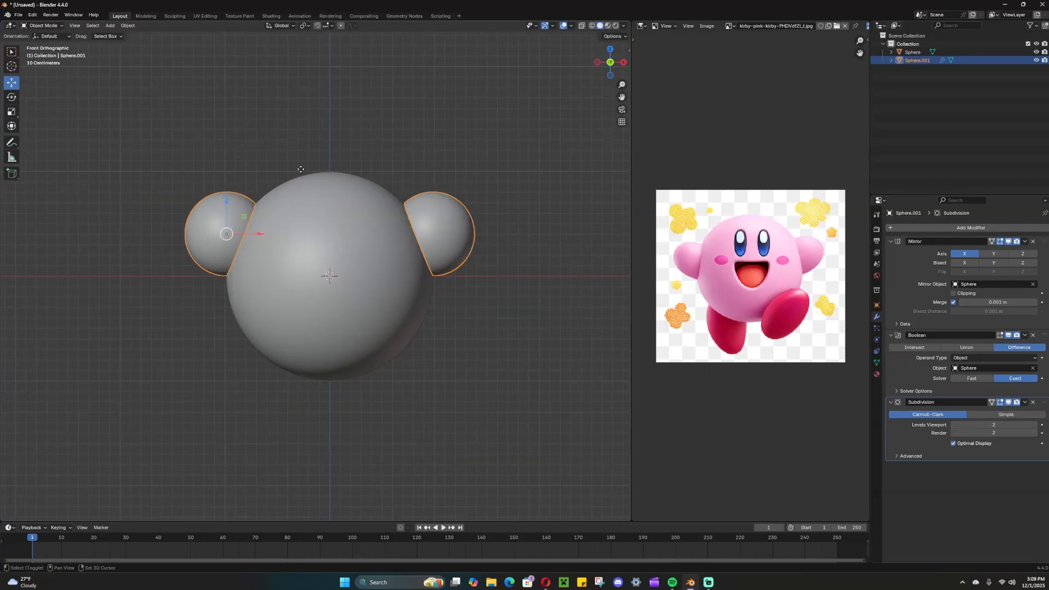
pyautogui.hotkey('shift', 'd')
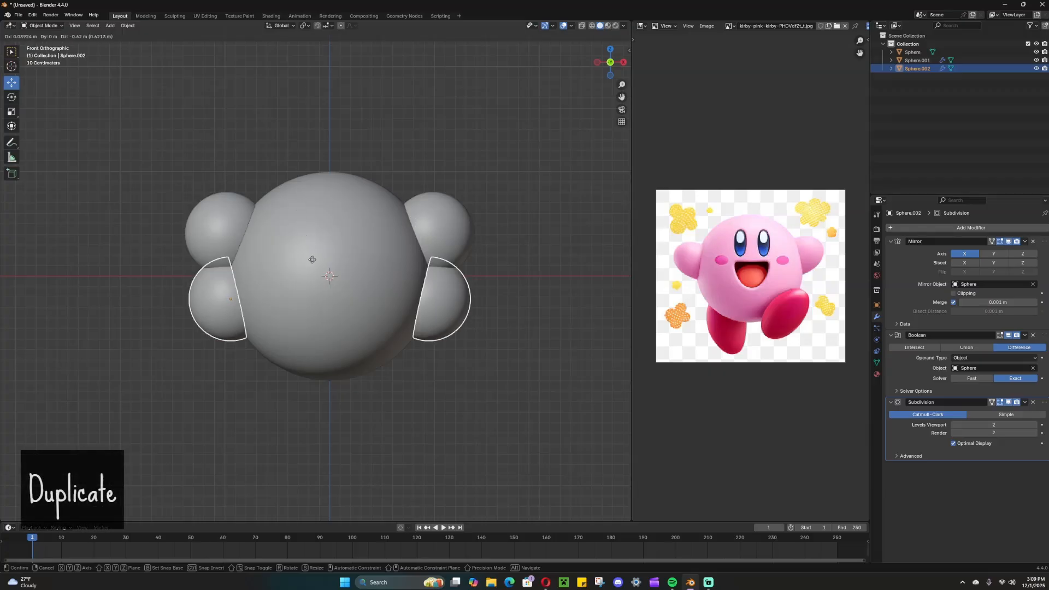
pyautogui.click(315, 267)
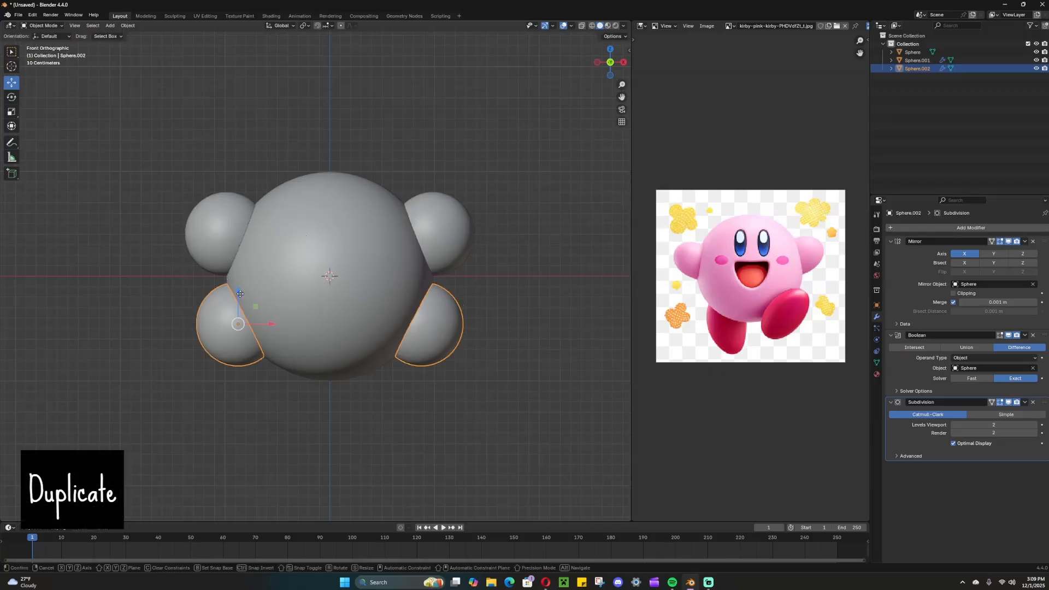
pyautogui.moveTo(240, 294); pyautogui.dragTo(240, 311)
pyautogui.moveTo(276, 340); pyautogui.dragTo(279, 339)
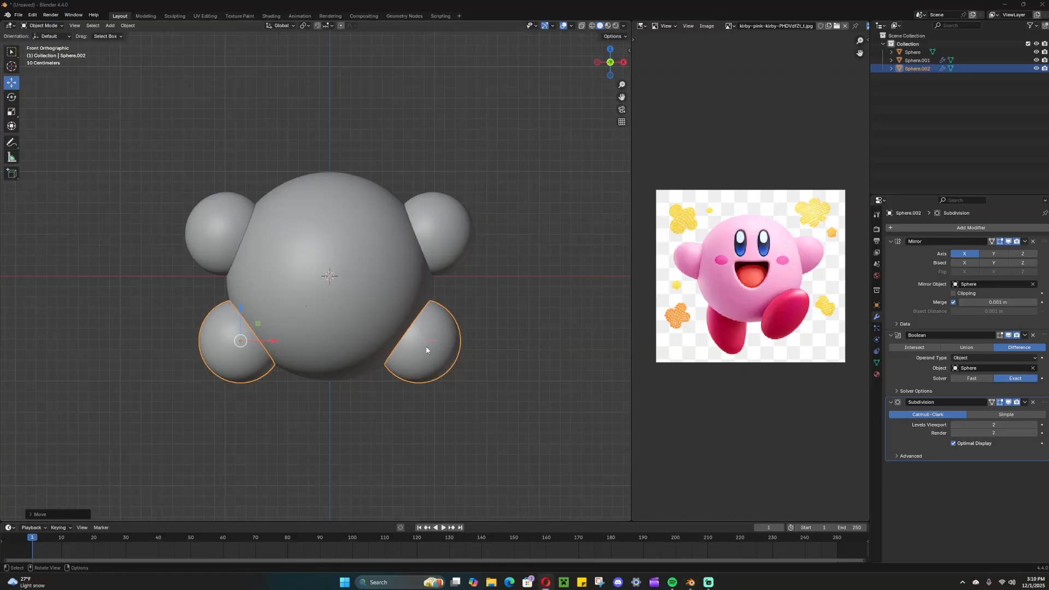
# Step: Remove the feet's Subdivision modifier and open the foot mesh in Edit Mode in the front view
pyautogui.press('Tab')
pyautogui.scroll(5, 290, 337)
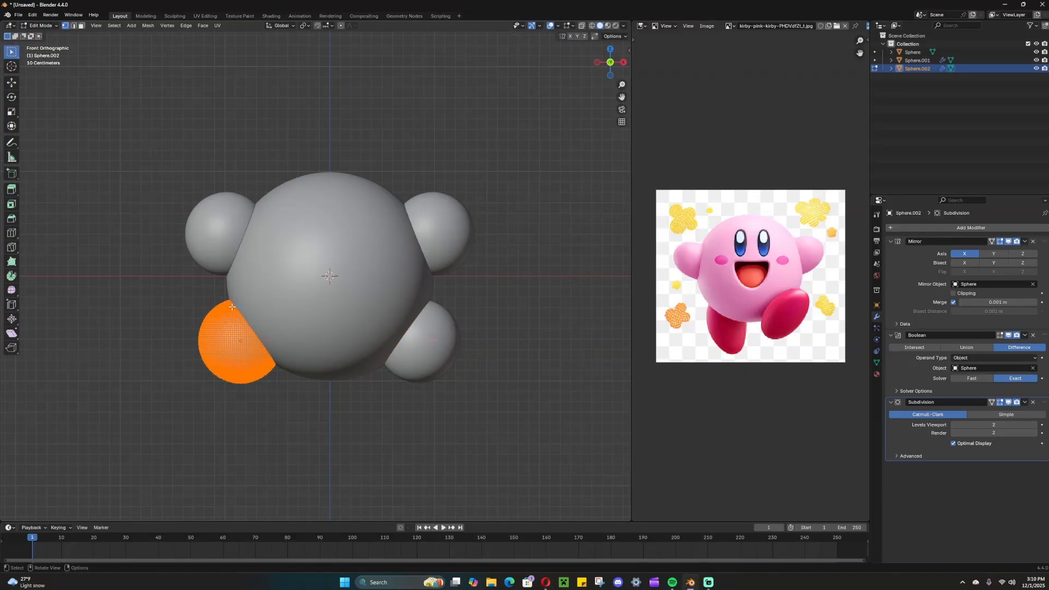
pyautogui.keyDown('shift'); pyautogui.moveTo(290, 337); pyautogui.dragTo(396, 210, button='middle'); pyautogui.keyUp('shift')
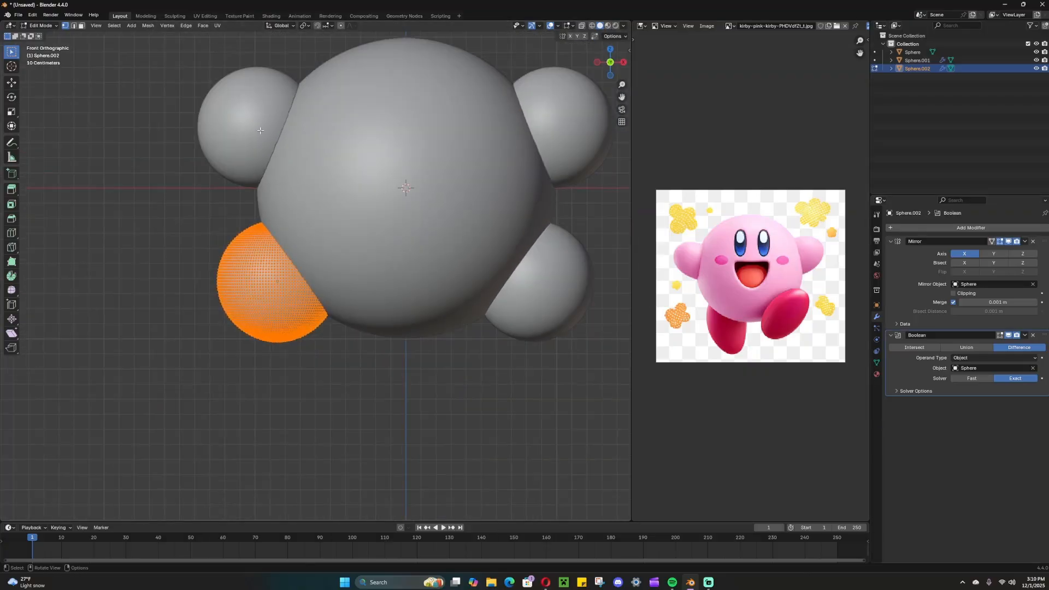
pyautogui.click(258, 131)
pyautogui.press('Tab')
pyautogui.click(257, 130)
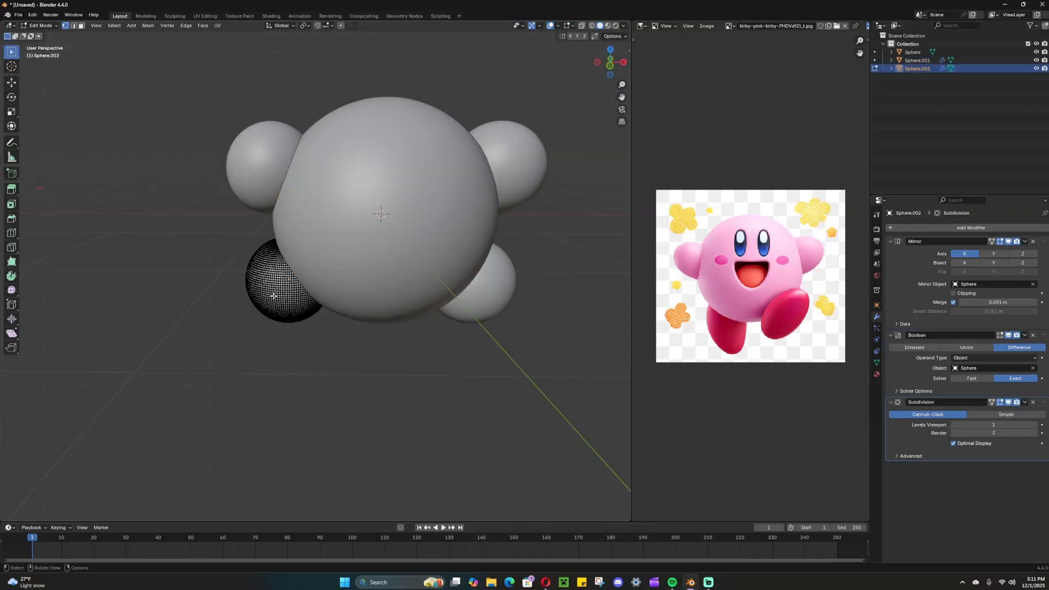
pyautogui.press('KP_1')
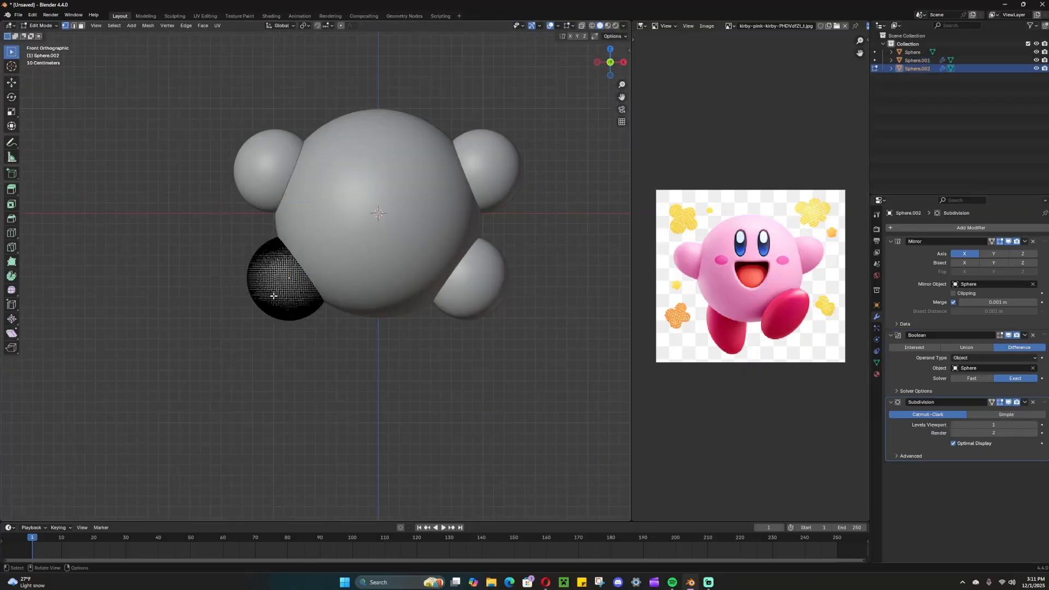
pyautogui.scroll(5, 328, 274)
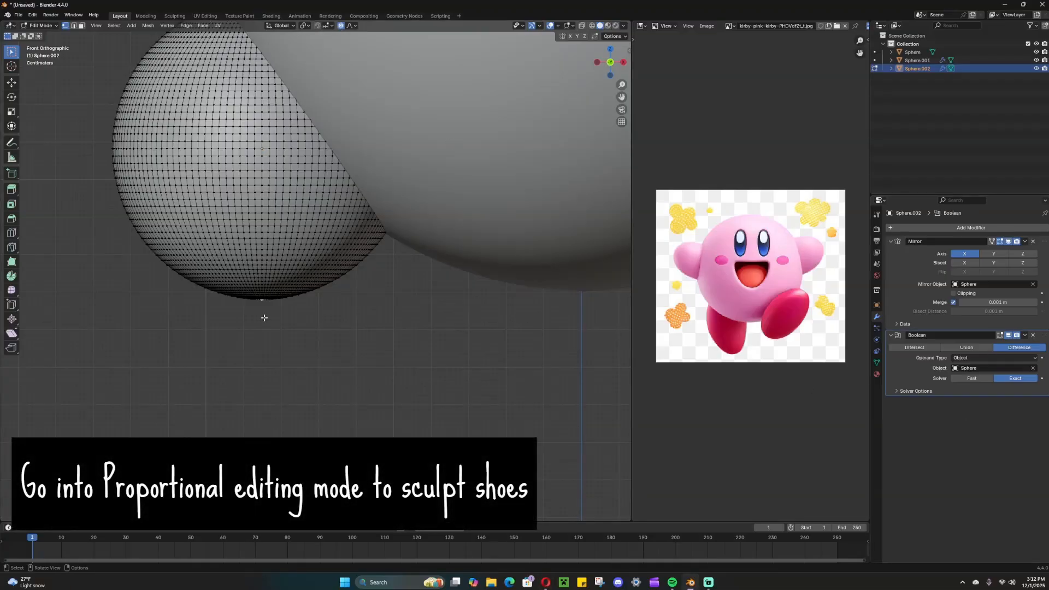
# Step: Move the foot's bottom vertex upward with proportional editing to flatten the sole
pyautogui.click(12, 82)
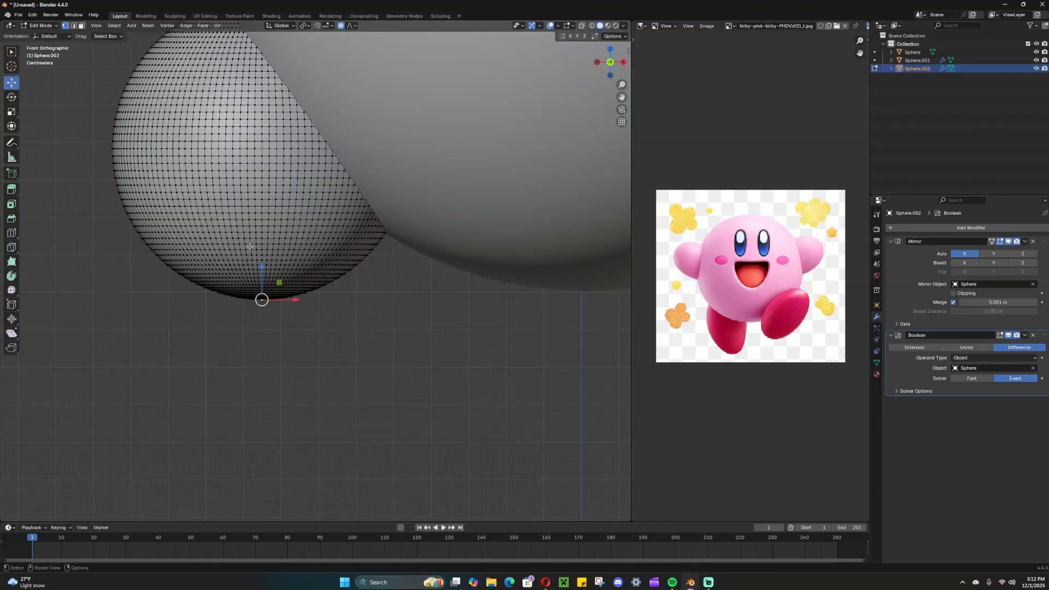
pyautogui.moveTo(262, 266); pyautogui.dragTo(284, 177)
pyautogui.scroll(-6, 286, 176)
pyautogui.moveTo(313, 226); pyautogui.dragTo(327, 248, button='middle')
pyautogui.moveTo(299, 217); pyautogui.dragTo(300, 200)
pyautogui.moveTo(306, 219)
pyautogui.mouseDown(button='middle')
pyautogui.moveTo(422, 272)
pyautogui.moveTo(311, 229)
pyautogui.mouseUp(button='middle')
# Step: Change the proportional editing falloff and pull the foot mesh outward to lengthen it into a shoe shape
pyautogui.click(351, 26)
pyautogui.click(352, 86)
pyautogui.moveTo(339, 175); pyautogui.dragTo(394, 293, button='middle')
pyautogui.press('KP_1')
pyautogui.moveTo(286, 231); pyautogui.dragTo(446, 279)
pyautogui.moveTo(446, 279); pyautogui.dragTo(473, 293, button='middle')
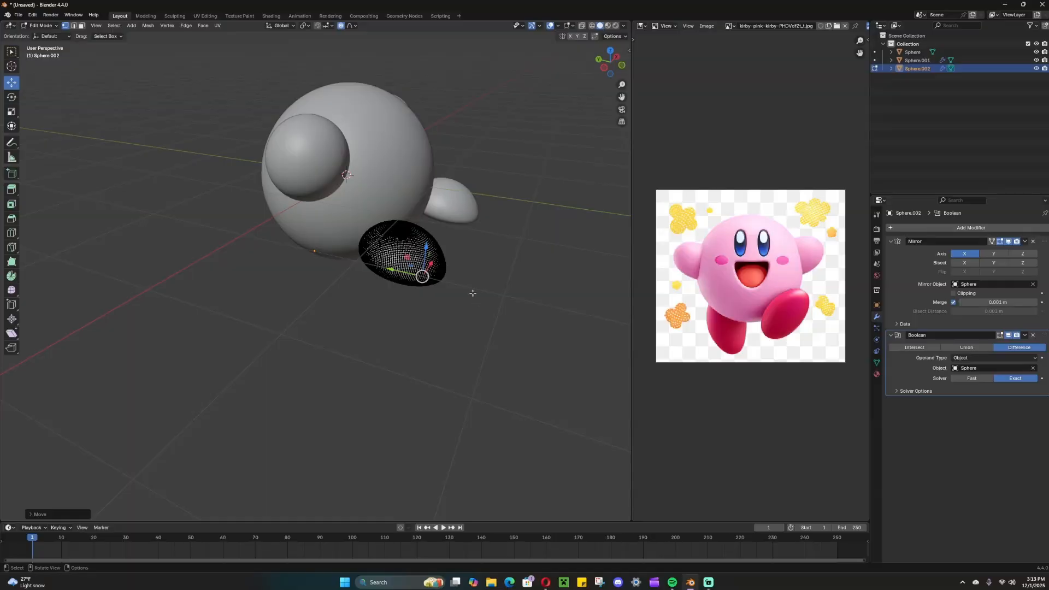
pyautogui.moveTo(416, 272); pyautogui.dragTo(473, 288, button='middle')
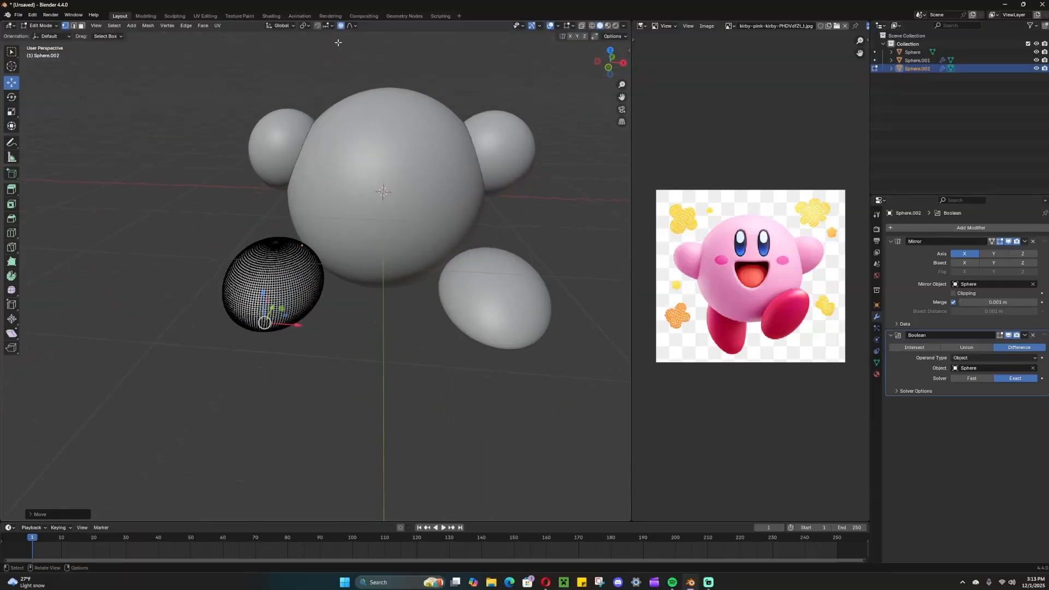
# Step: Reshape the shoe with proportional editing by pulling its vertices upward and along the Y axis
pyautogui.moveTo(362, 360); pyautogui.dragTo(382, 316, button='middle')
pyautogui.moveTo(338, 170); pyautogui.dragTo(354, 100)
pyautogui.moveTo(410, 235); pyautogui.dragTo(506, 306, button='middle')
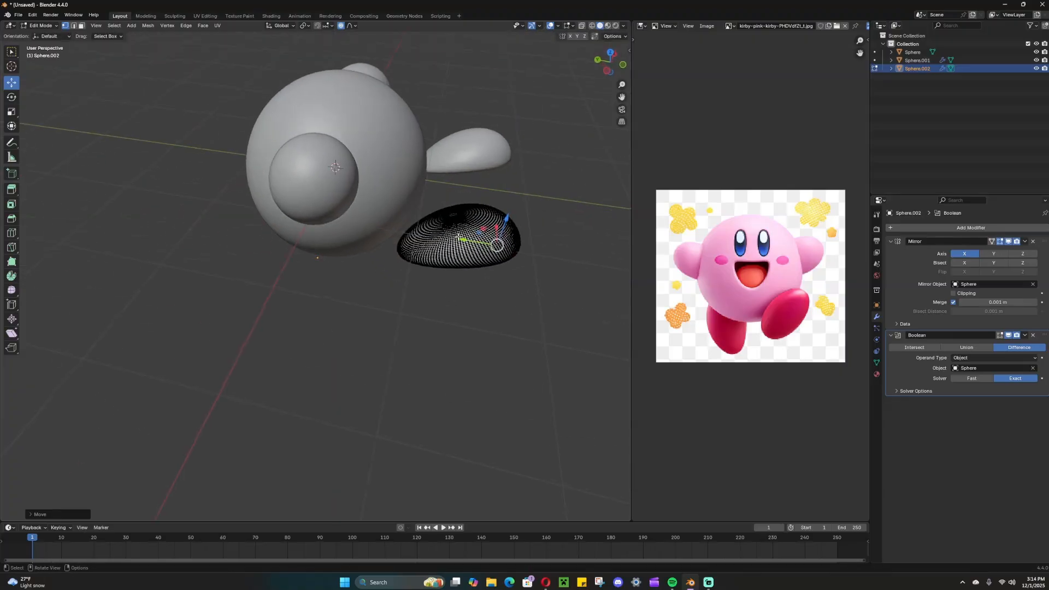
pyautogui.moveTo(464, 239)
pyautogui.mouseDown()
pyautogui.moveTo(452, 238)
pyautogui.moveTo(478, 242)
pyautogui.mouseUp()
pyautogui.moveTo(494, 311); pyautogui.dragTo(494, 287, button='middle')
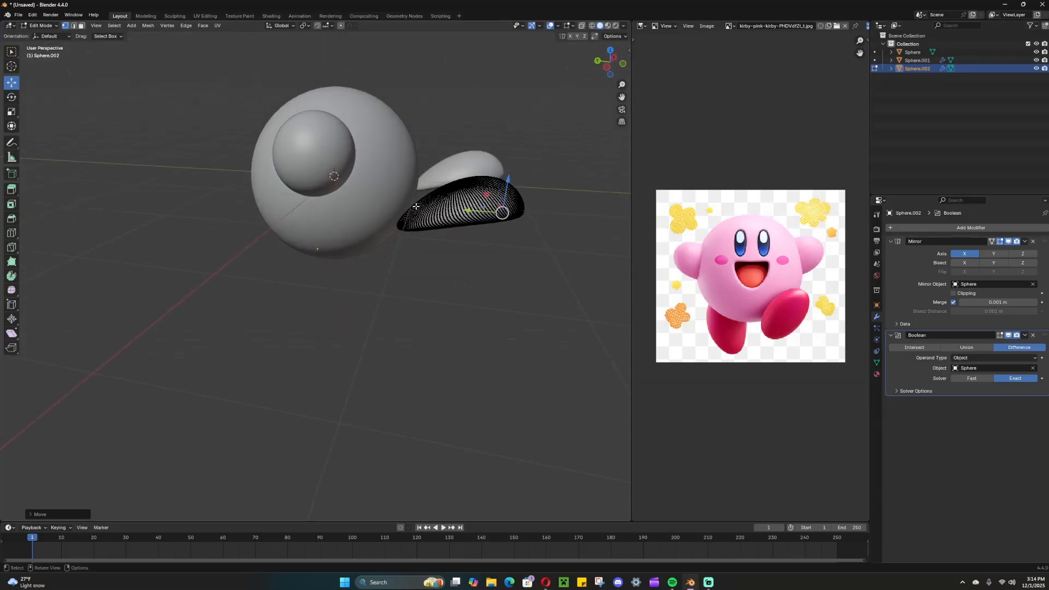
# Step: Select the whole shoe mesh and move it back along Y and down until it sits beneath the body
pyautogui.press('a')
pyautogui.moveTo(435, 203); pyautogui.dragTo(296, 193)
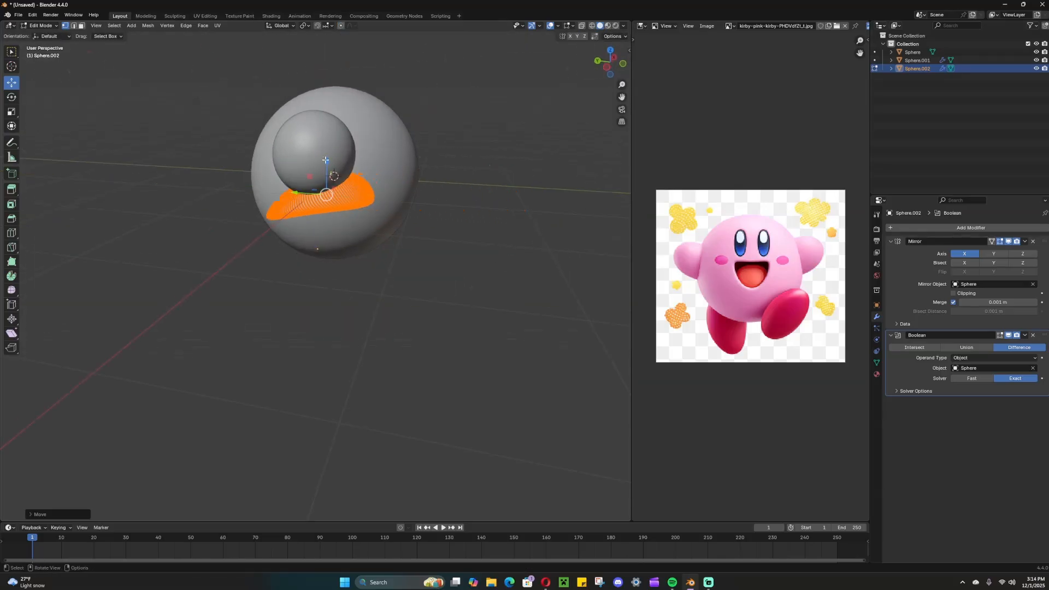
pyautogui.moveTo(326, 159); pyautogui.dragTo(327, 207)
pyautogui.moveTo(432, 219); pyautogui.dragTo(321, 223, button='middle')
pyautogui.moveTo(304, 206); pyautogui.dragTo(306, 232)
# Step: Return to Object Mode and select the mirrored arms
pyautogui.moveTo(354, 286); pyautogui.dragTo(414, 297, button='middle')
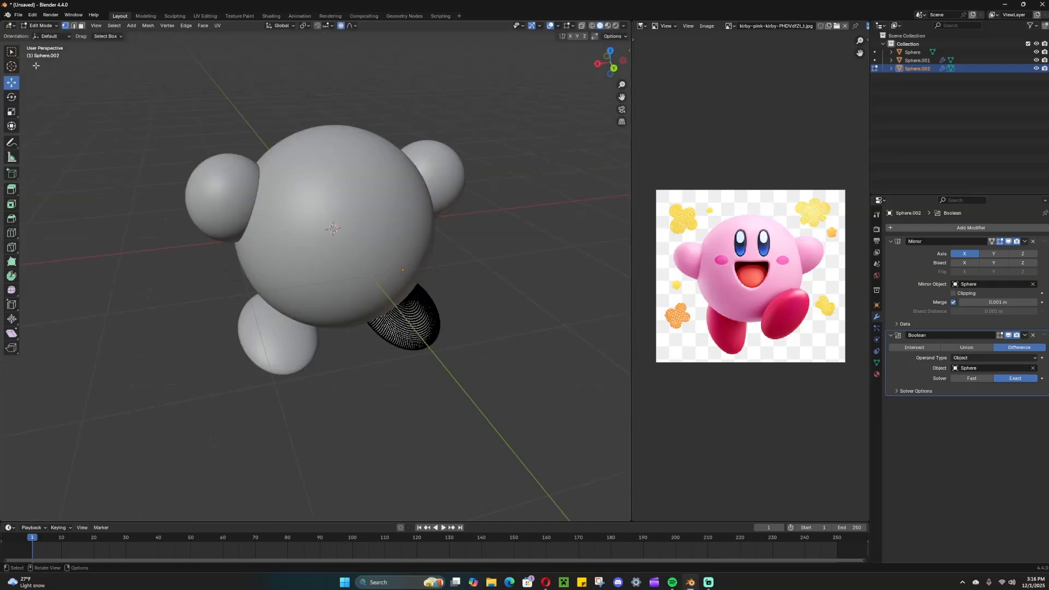
pyautogui.click(41, 25)
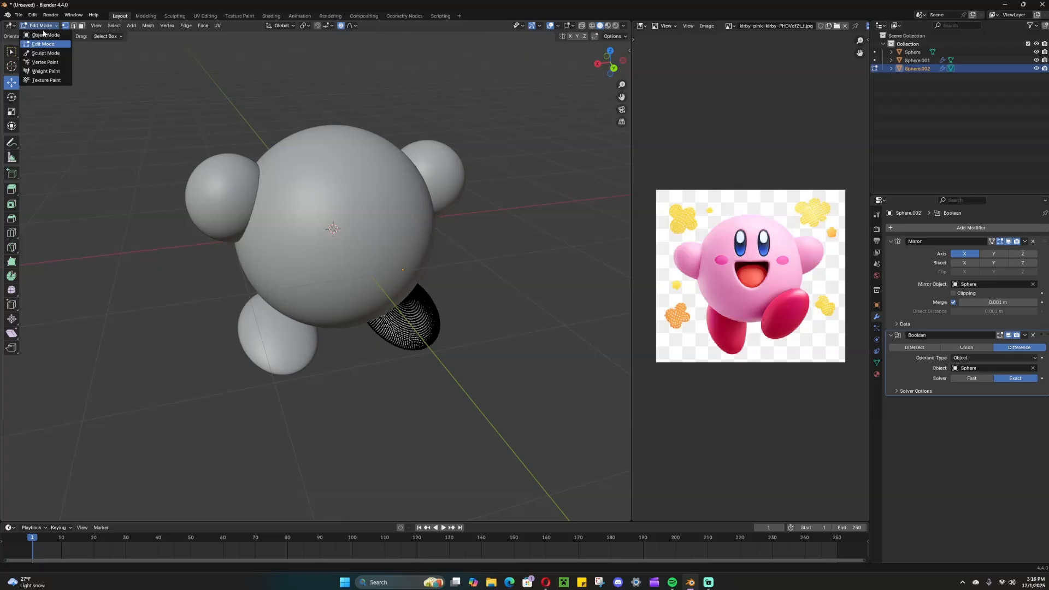
pyautogui.click(43, 35)
pyautogui.moveTo(310, 232); pyautogui.dragTo(368, 227, button='middle')
pyautogui.click(416, 318)
pyautogui.moveTo(416, 318); pyautogui.dragTo(228, 181, button='middle')
pyautogui.click(228, 182)
pyautogui.moveTo(505, 227); pyautogui.dragTo(330, 261, button='middle')
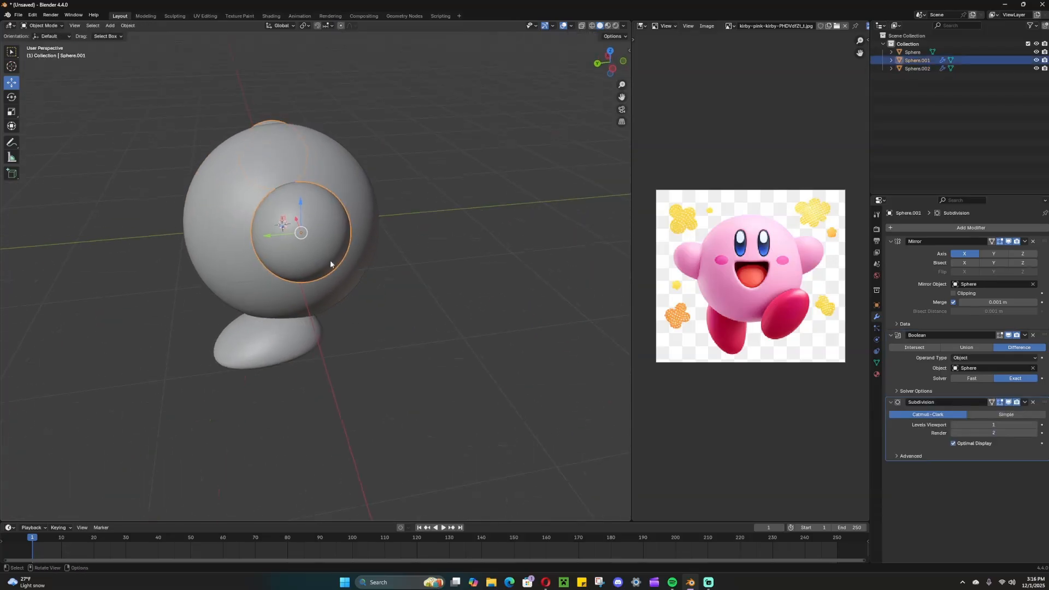
# Step: Move the mirrored arms along the Y axis toward the front of the body
pyautogui.press('g')
pyautogui.press('y')
pyautogui.click(244, 241)
pyautogui.moveTo(244, 242); pyautogui.dragTo(474, 285, button='middle')
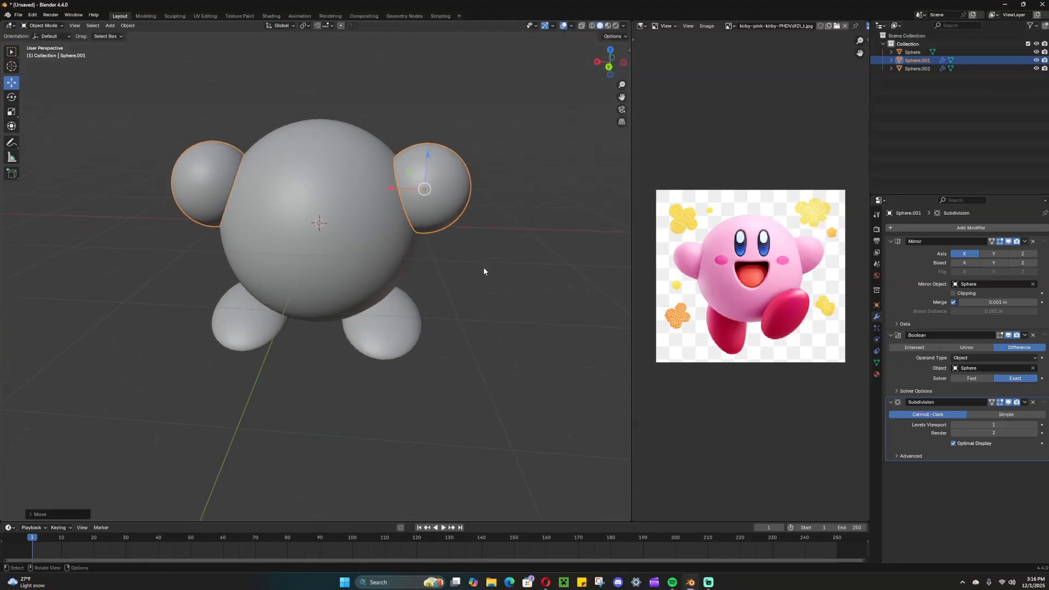
# Step: Flatten the mirrored arms by scaling them down along Z and along Y to about 0.74
pyautogui.press('s')
pyautogui.press('z')
pyautogui.click(468, 247)
pyautogui.moveTo(468, 247); pyautogui.dragTo(427, 294, button='middle')
pyautogui.press('s')
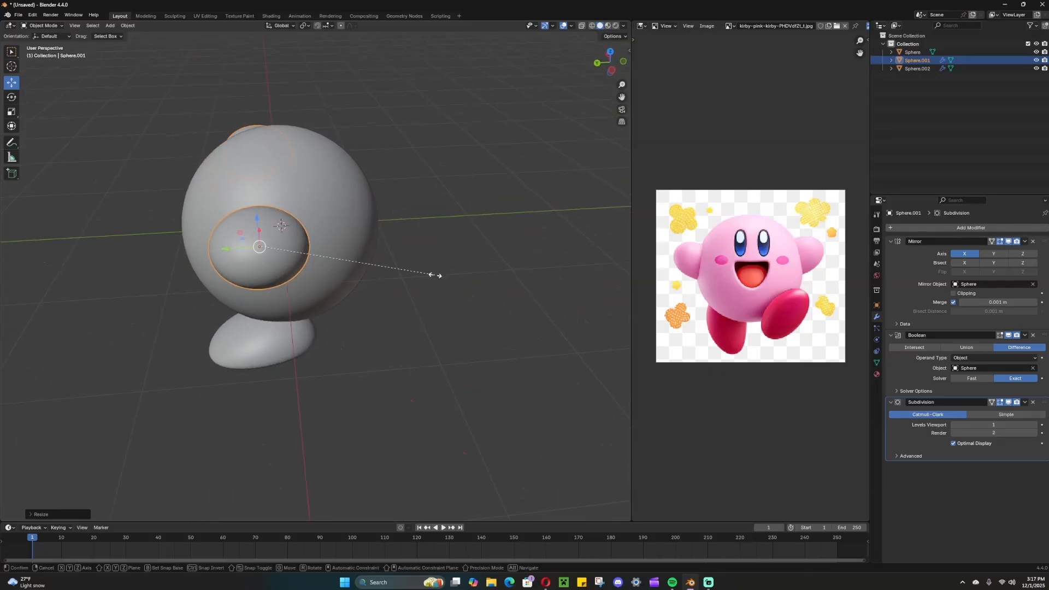
pyautogui.press('y')
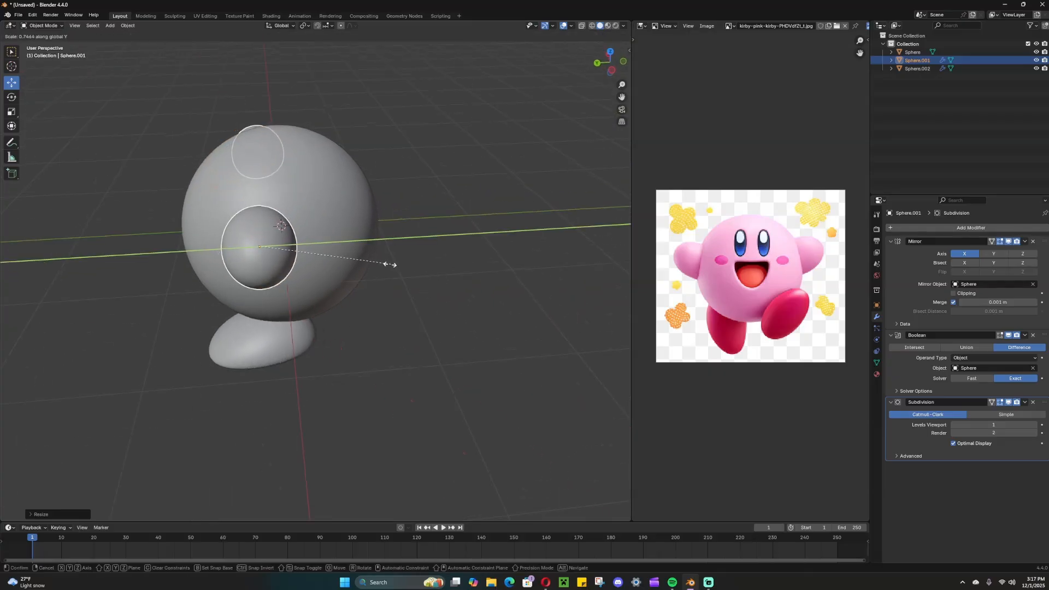
pyautogui.click(390, 266)
pyautogui.moveTo(334, 300); pyautogui.dragTo(424, 294, button='middle')
pyautogui.moveTo(422, 178); pyautogui.dragTo(421, 189)
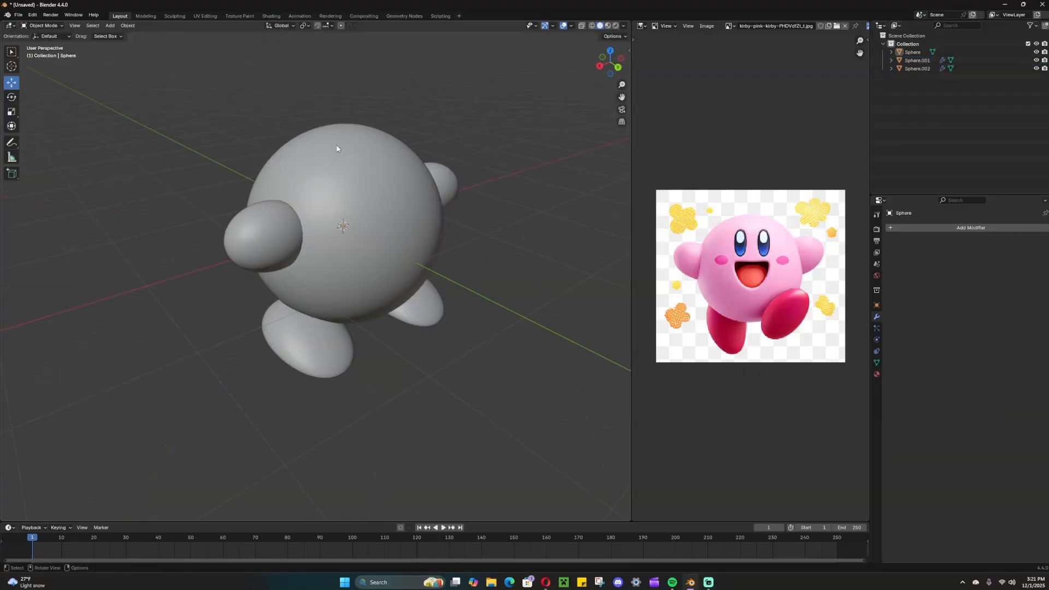
# Step: Add a UV sphere for the eye, move it out in front of the body and scale it down
pyautogui.click(110, 25)
pyautogui.moveTo(122, 34)
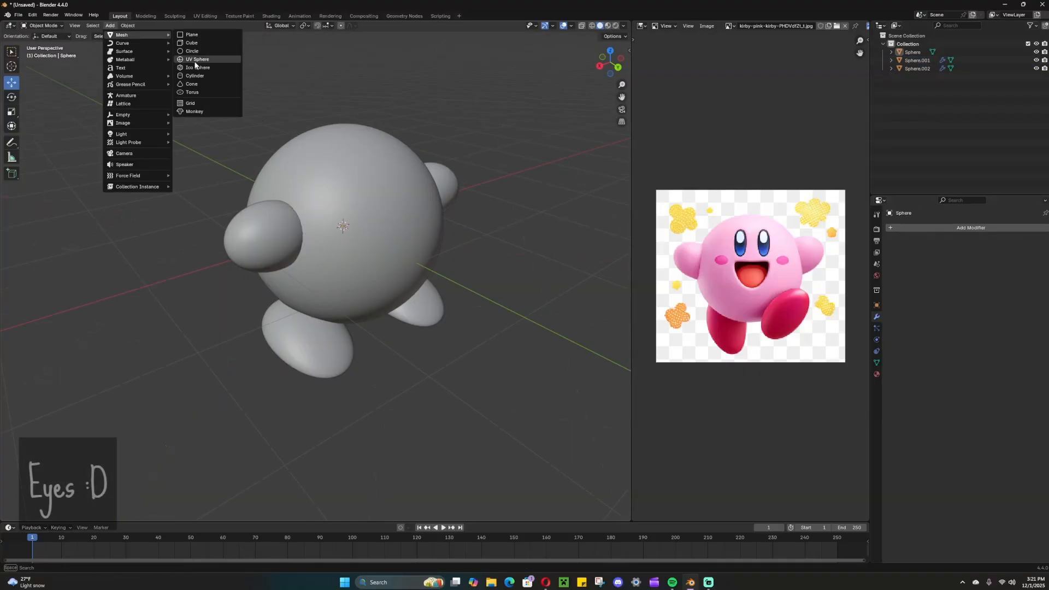
pyautogui.click(197, 59)
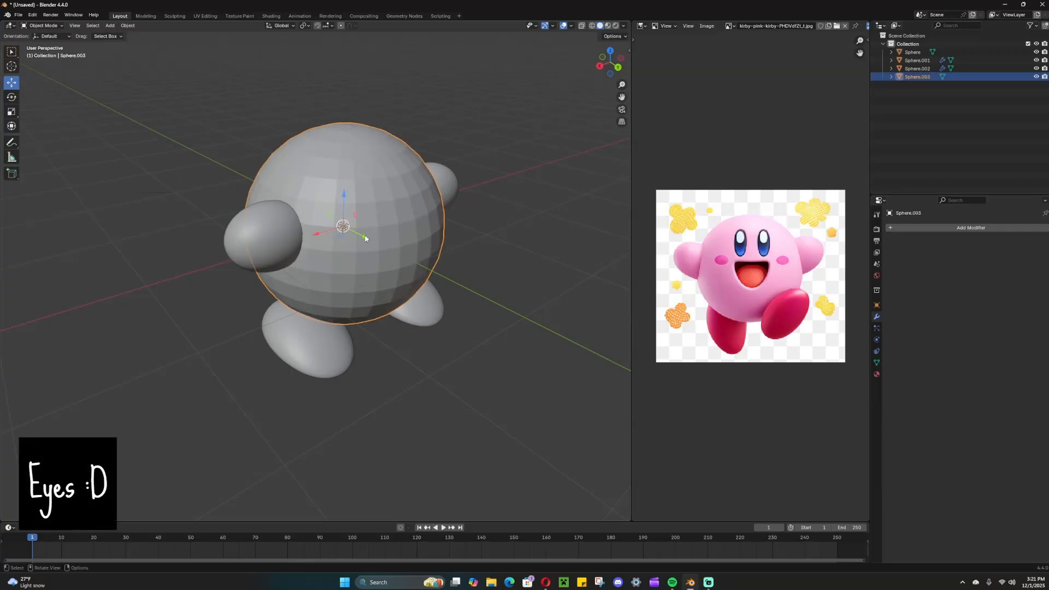
pyautogui.press('g')
pyautogui.click(512, 296)
pyautogui.scroll(3, 519, 246)
pyautogui.press('s')
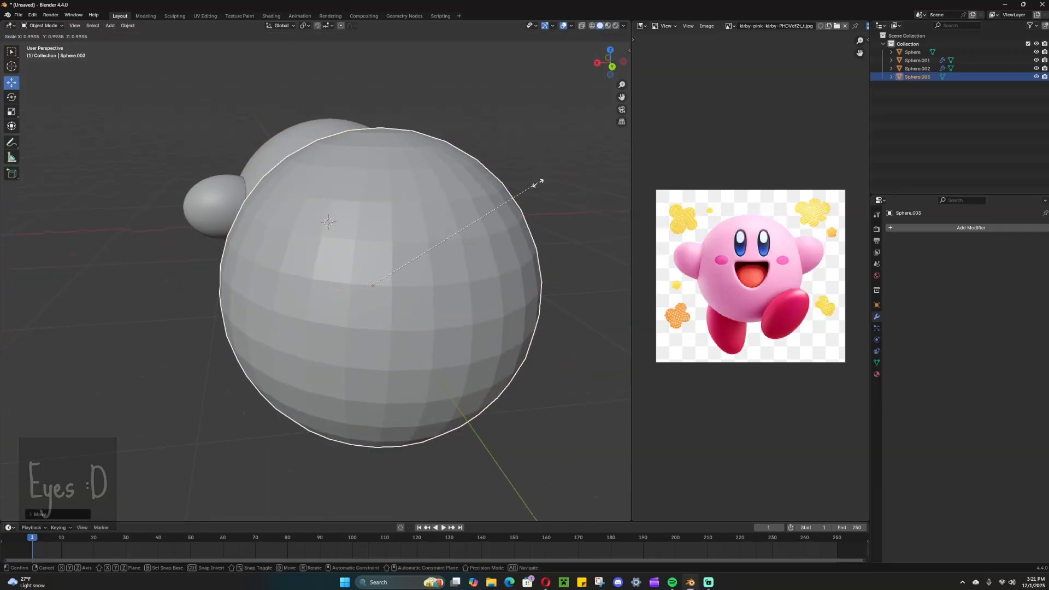
pyautogui.click(401, 254)
pyautogui.moveTo(402, 253); pyautogui.dragTo(478, 280, button='middle')
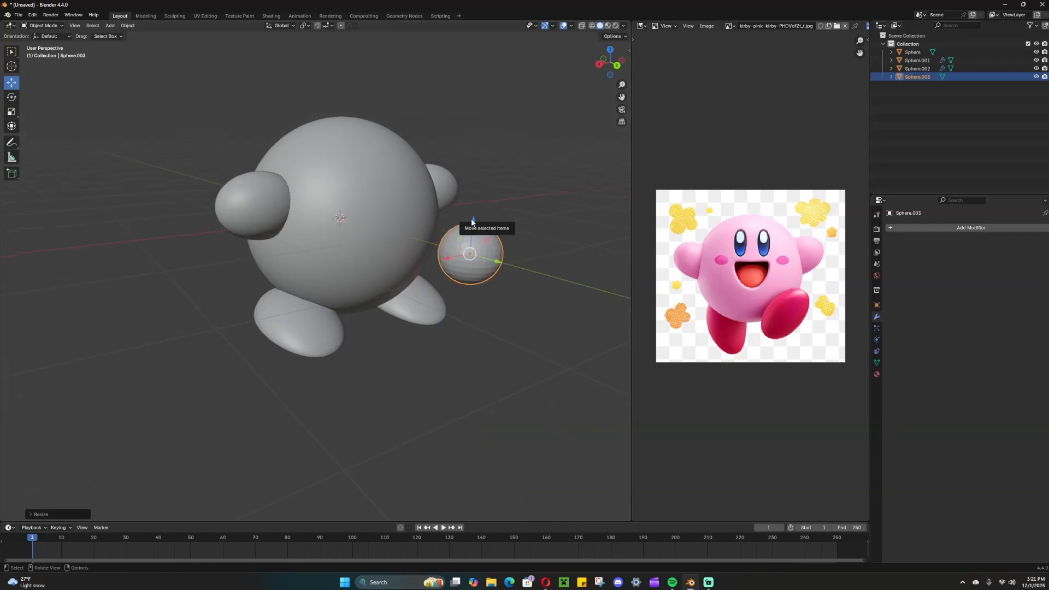
# Step: Narrow the eye sphere into an upright oval at about 0.52 scale, excluding Z, and raise it to eye height
pyautogui.moveTo(471, 218); pyautogui.dragTo(477, 241, button='middle')
pyautogui.press('s')
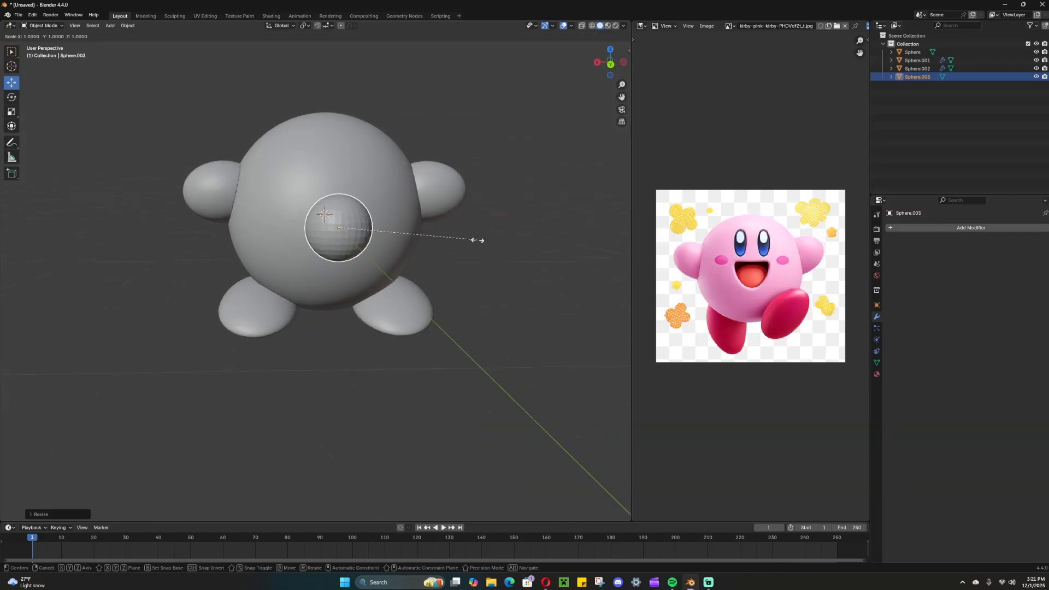
pyautogui.press('z')
pyautogui.hotkey('shift', 'z')
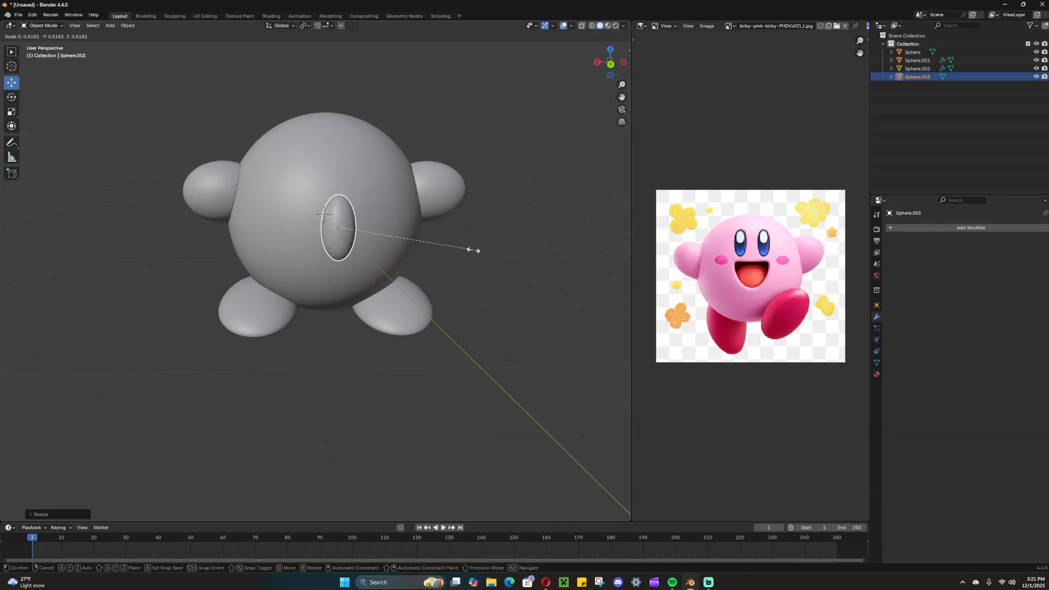
pyautogui.click(474, 250)
pyautogui.moveTo(474, 250); pyautogui.dragTo(475, 264, button='middle')
pyautogui.moveTo(367, 224); pyautogui.dragTo(371, 156)
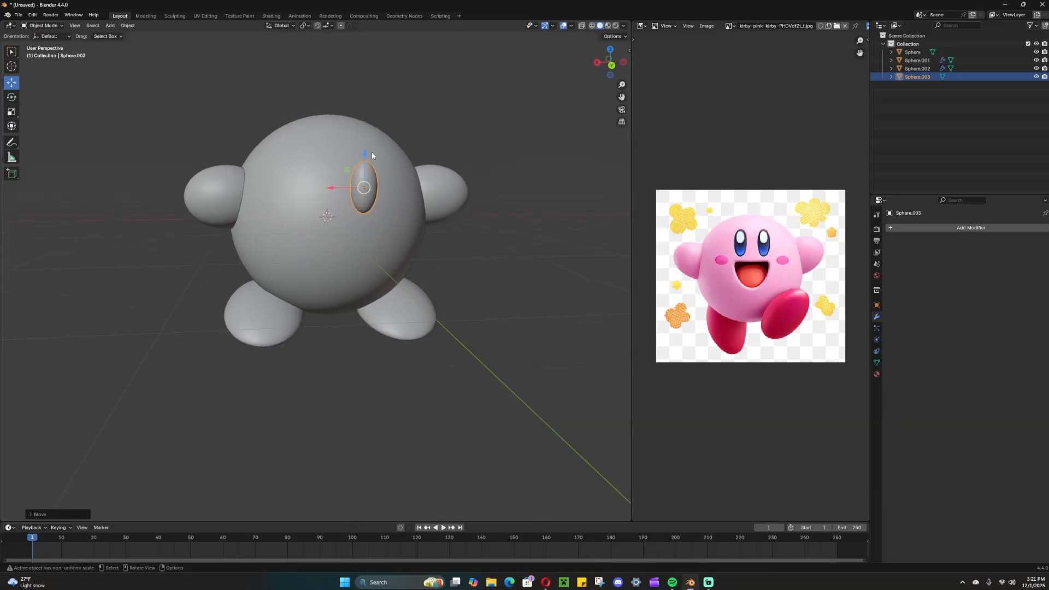
# Step: From the back orthographic view, shift the eye along X to one side of the face and enlarge it slightly
pyautogui.press('KP_1')
pyautogui.click(74, 25)
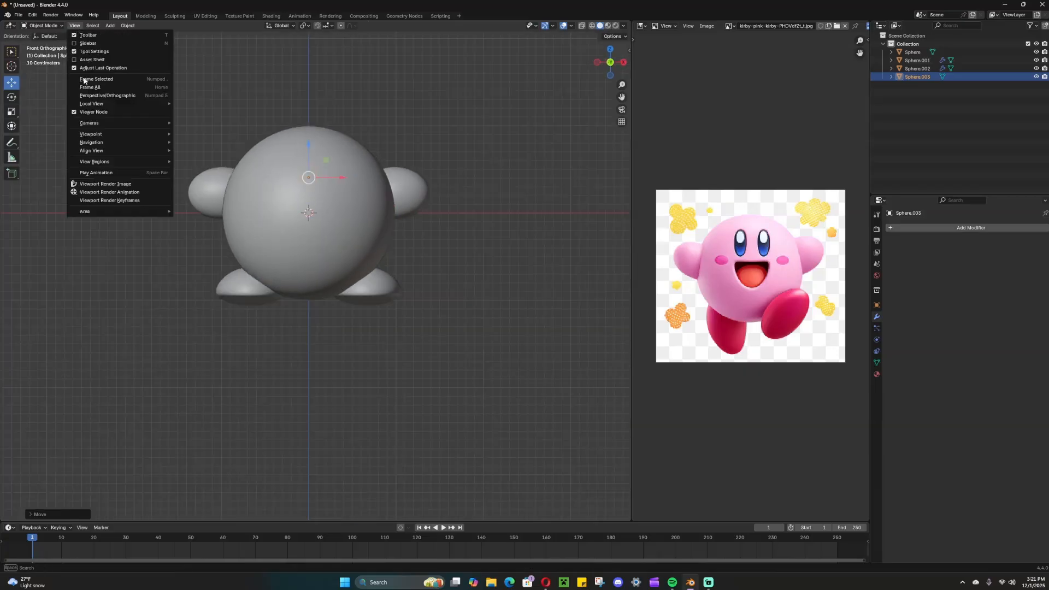
pyautogui.moveTo(108, 131)
pyautogui.click(207, 175)
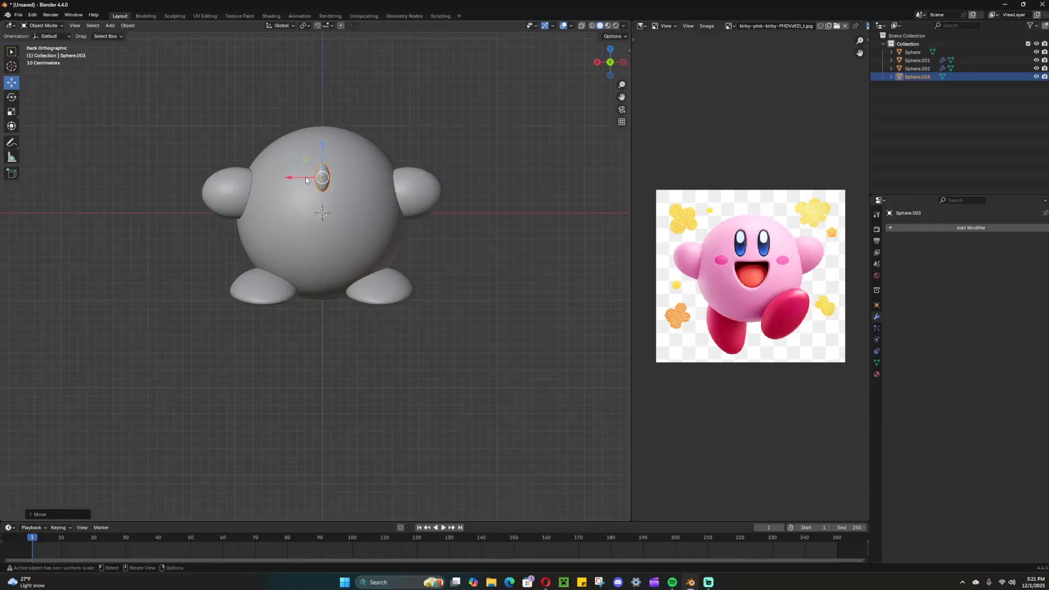
pyautogui.moveTo(306, 176); pyautogui.dragTo(272, 172)
pyautogui.press('s')
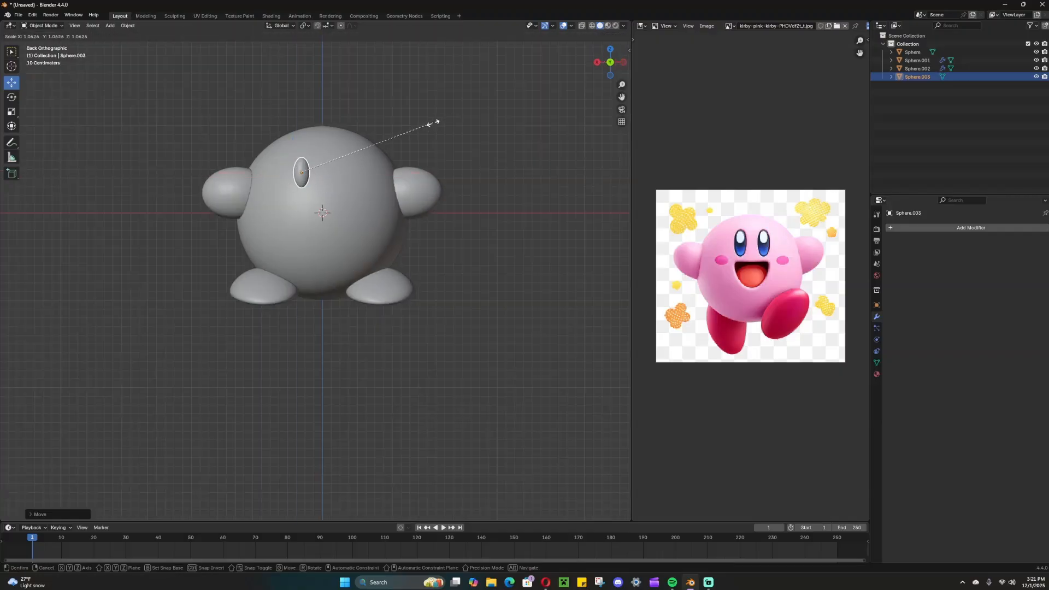
pyautogui.click(453, 112)
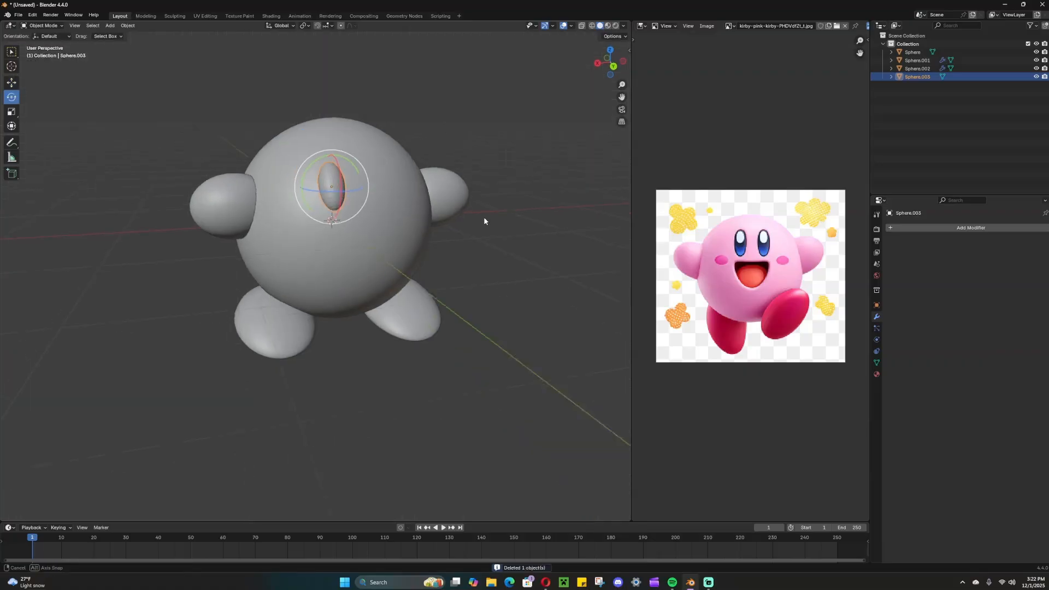
# Step: Add a Mirror modifier to the eye on X with the body sphere as mirror object, and fine-tune the eye's rotation
pyautogui.moveTo(484, 217); pyautogui.dragTo(459, 217, button='middle')
pyautogui.click(955, 227)
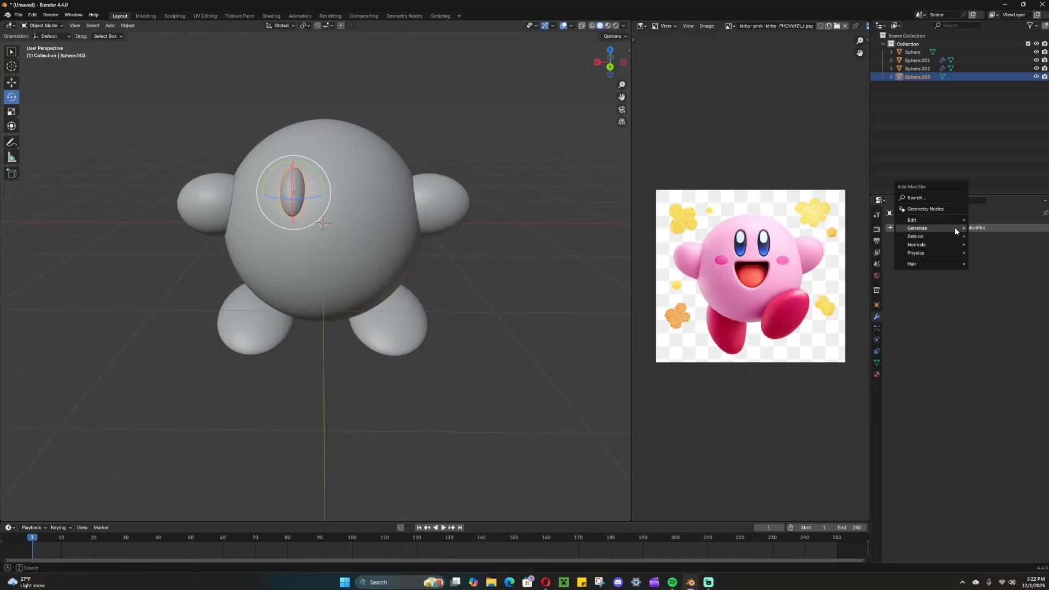
pyautogui.moveTo(944, 228)
pyautogui.click(987, 285)
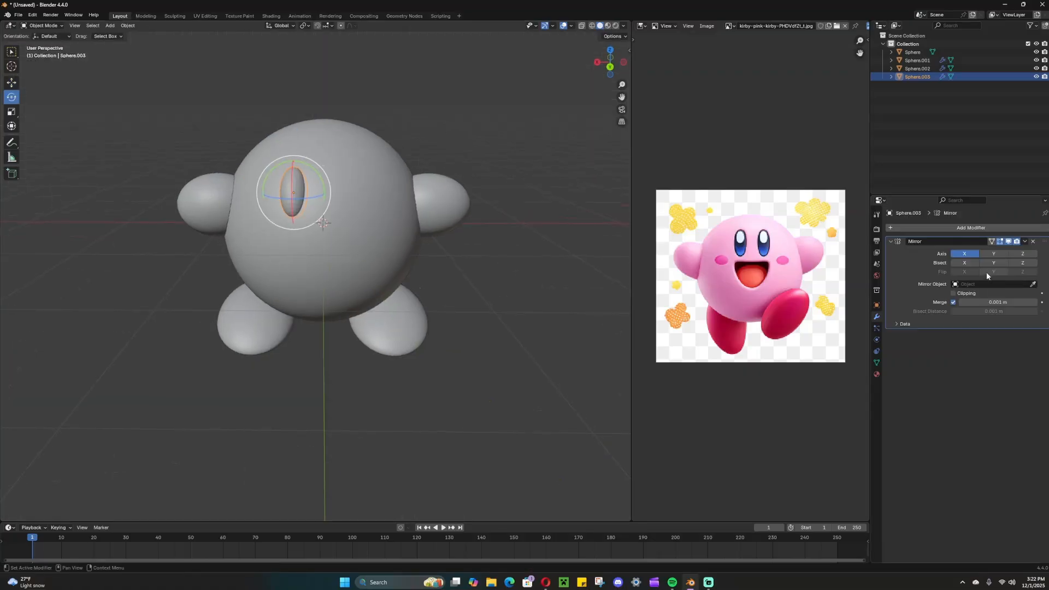
pyautogui.click(432, 257)
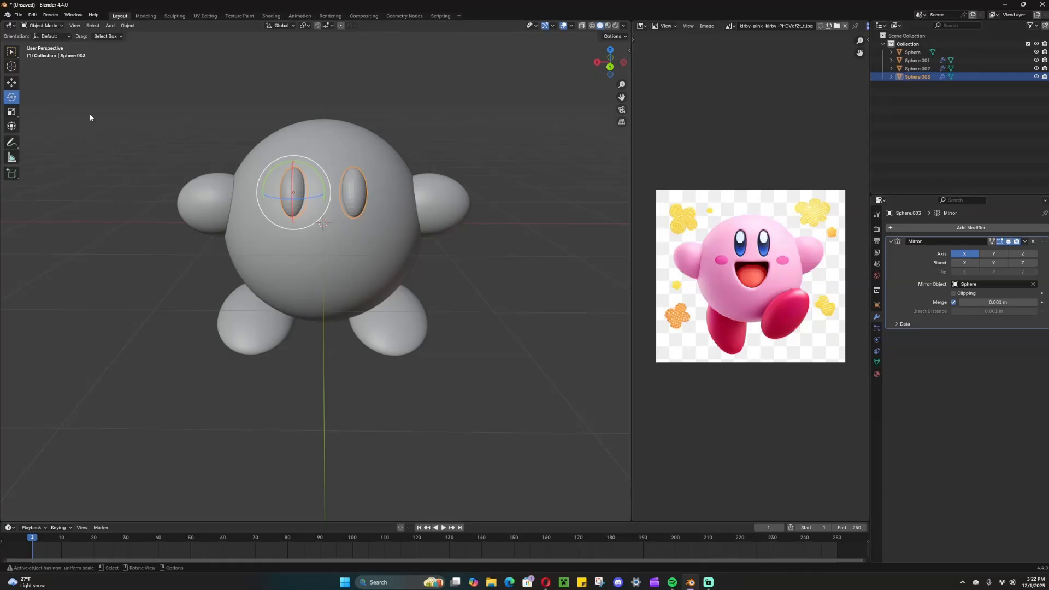
pyautogui.moveTo(260, 196); pyautogui.dragTo(265, 191)
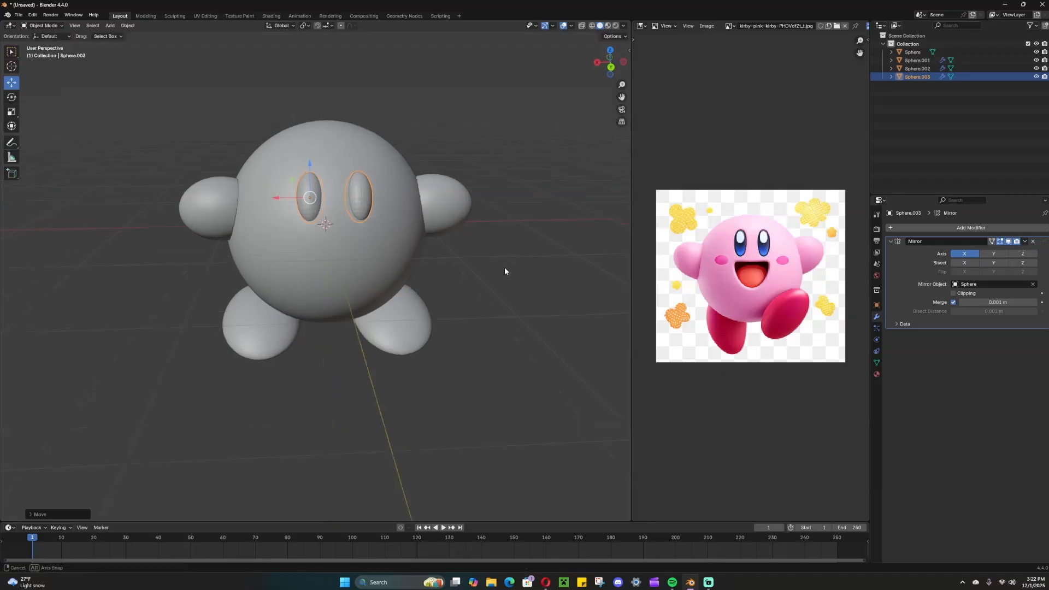
# Step: Add a Boolean modifier in Difference mode to the eyes, using the body sphere as the object
pyautogui.moveTo(504, 267); pyautogui.dragTo(502, 284, button='middle')
pyautogui.click(966, 228)
pyautogui.moveTo(953, 226)
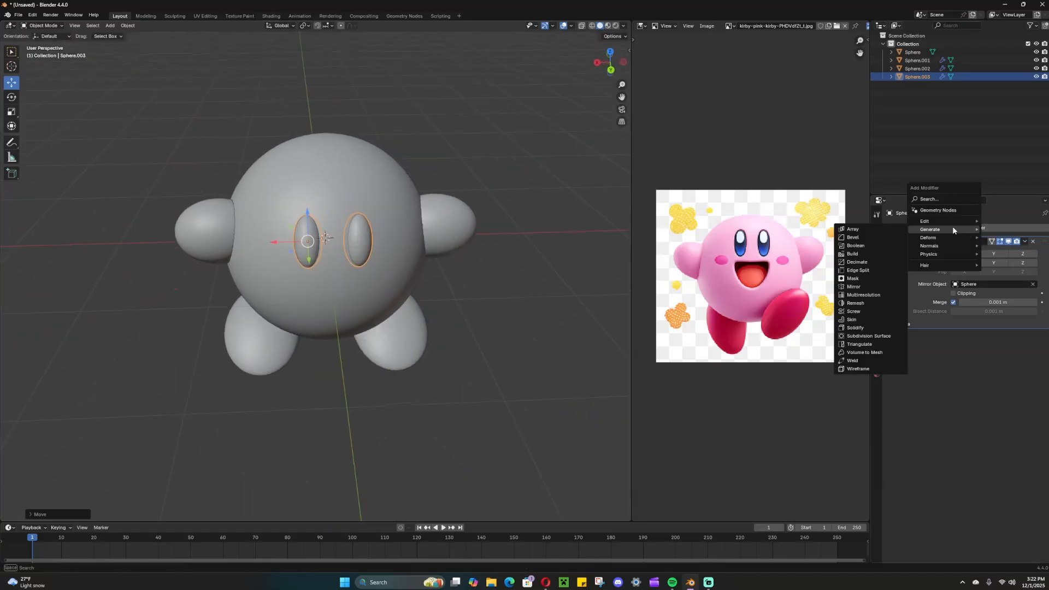
pyautogui.click(873, 249)
pyautogui.click(1032, 367)
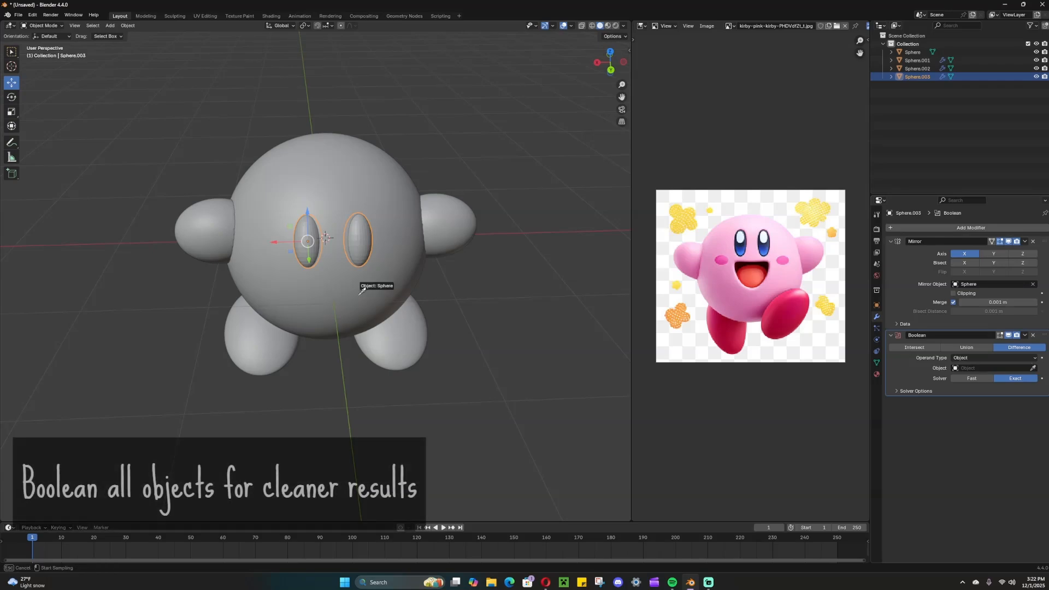
pyautogui.click(362, 286)
pyautogui.moveTo(415, 286); pyautogui.dragTo(459, 254, button='middle')
pyautogui.click(137, 147)
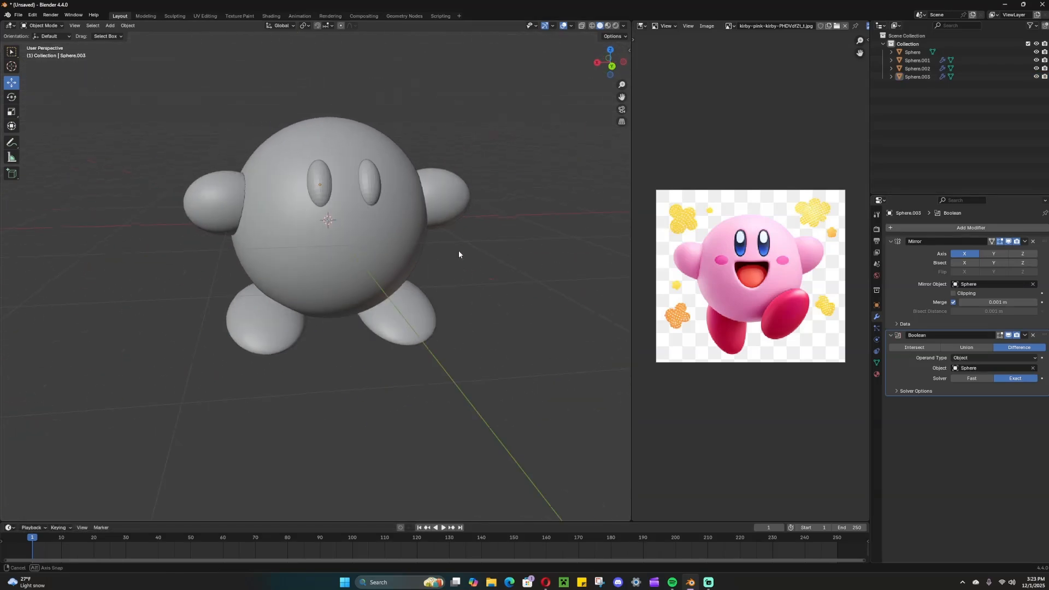
# Step: Add a Subdivision Surface modifier with viewport level 2 to the eyes and shade them smooth
pyautogui.click(380, 188)
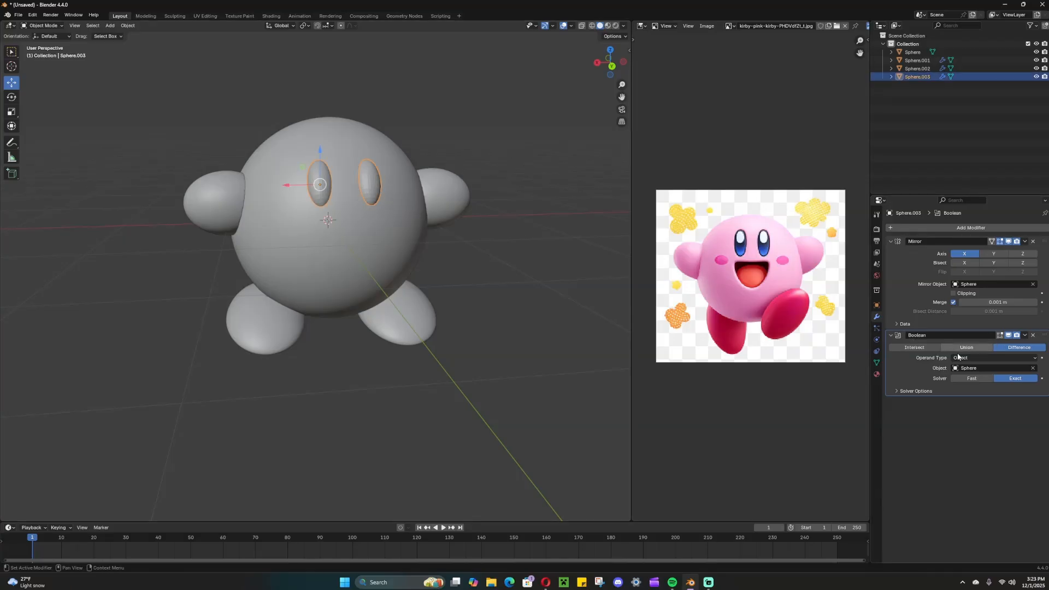
pyautogui.click(982, 229)
pyautogui.click(900, 335)
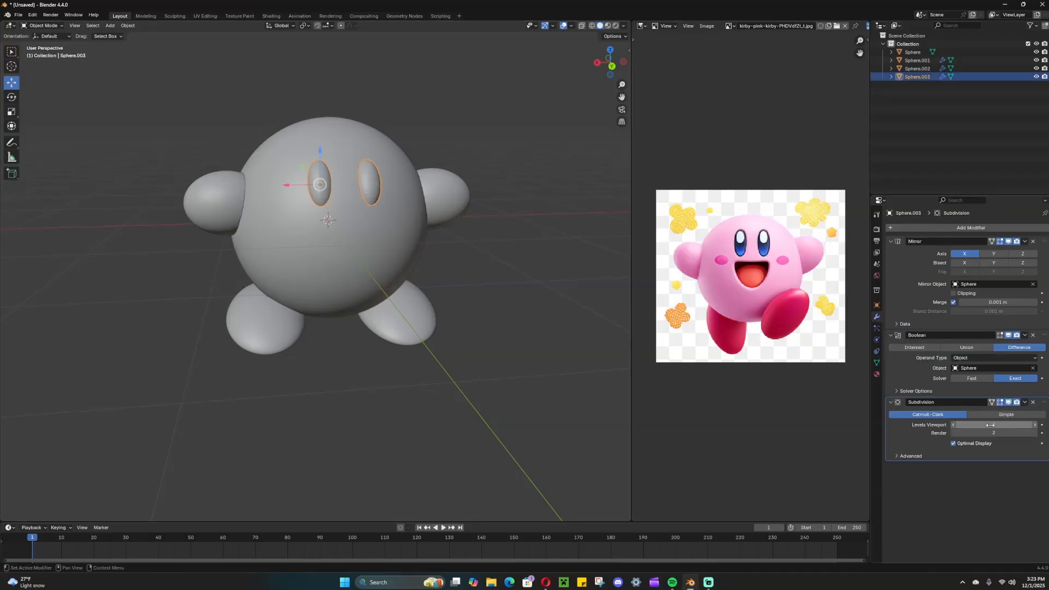
pyautogui.moveTo(401, 303); pyautogui.dragTo(453, 370, button='middle')
pyautogui.scroll(3, 475, 347)
pyautogui.rightClick(408, 203)
pyautogui.click(408, 203)
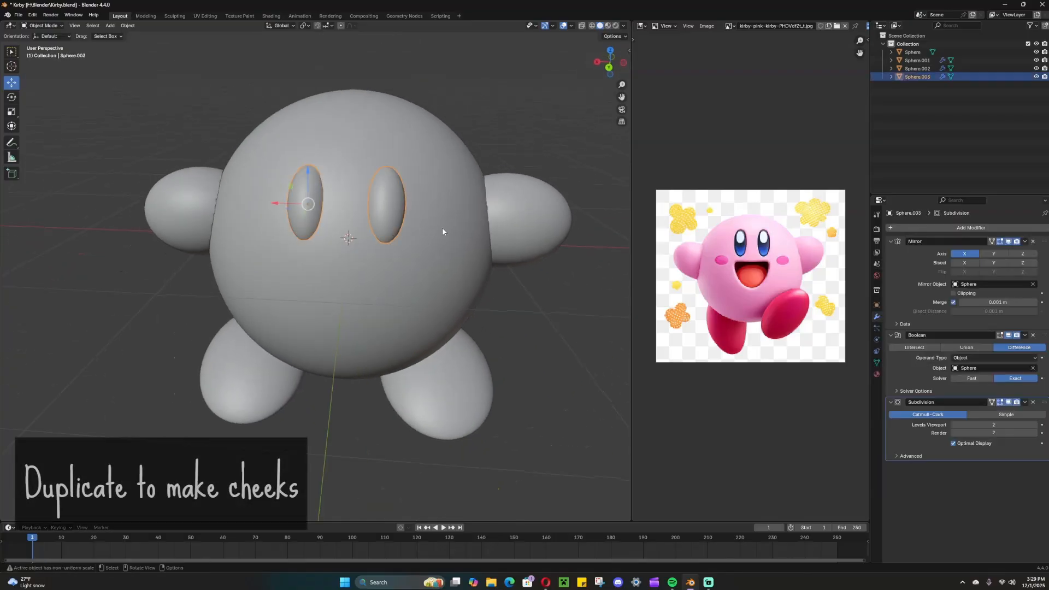
# Step: Duplicate the eyes as cheeks, rotate them to horizontal, move them outward and below the eyes, and scale them to 0.782
pyautogui.click(12, 96)
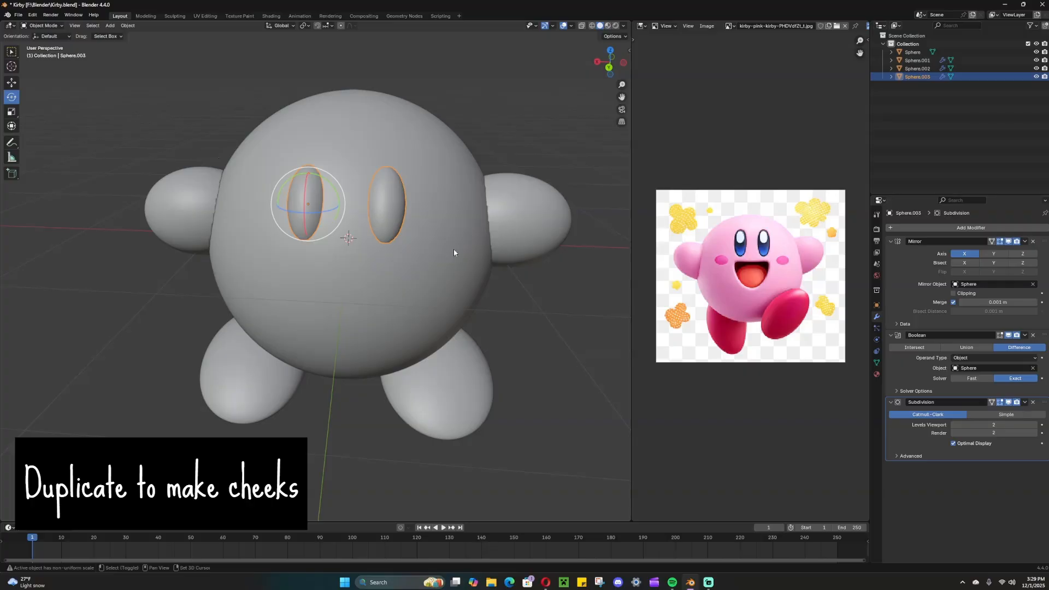
pyautogui.hotkey('shift', 'd')
pyautogui.rightClick(453, 253)
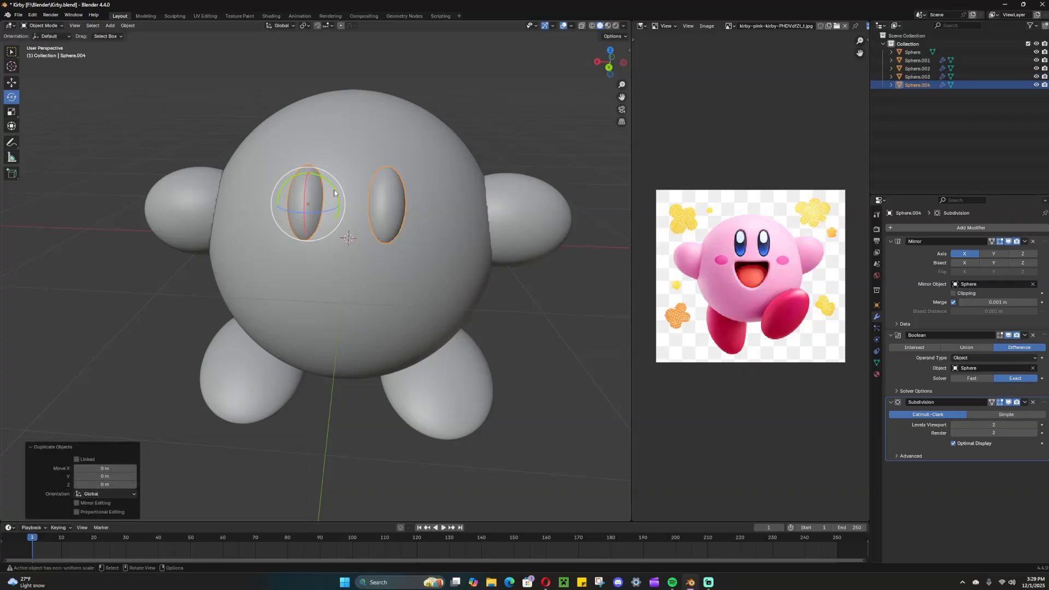
pyautogui.moveTo(335, 192); pyautogui.dragTo(221, 202)
pyautogui.moveTo(253, 170); pyautogui.dragTo(256, 219)
pyautogui.press('s')
pyautogui.click(385, 214)
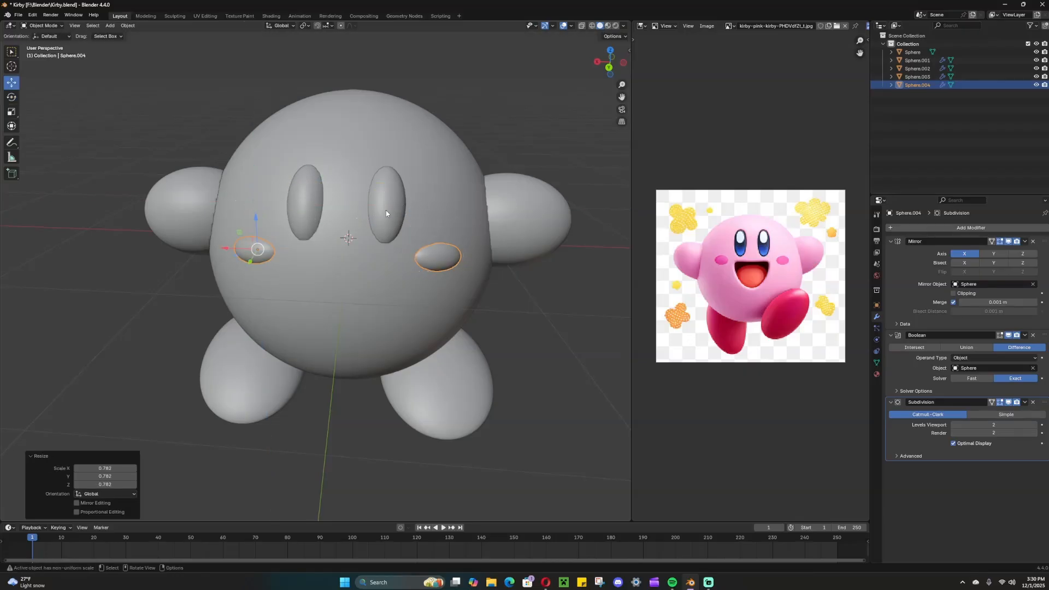
# Step: Fine-tune the cheeks' position and tilt from the back orthographic view
pyautogui.press('ctrl+KP_1')
pyautogui.moveTo(258, 220); pyautogui.dragTo(224, 251)
pyautogui.click(227, 254)
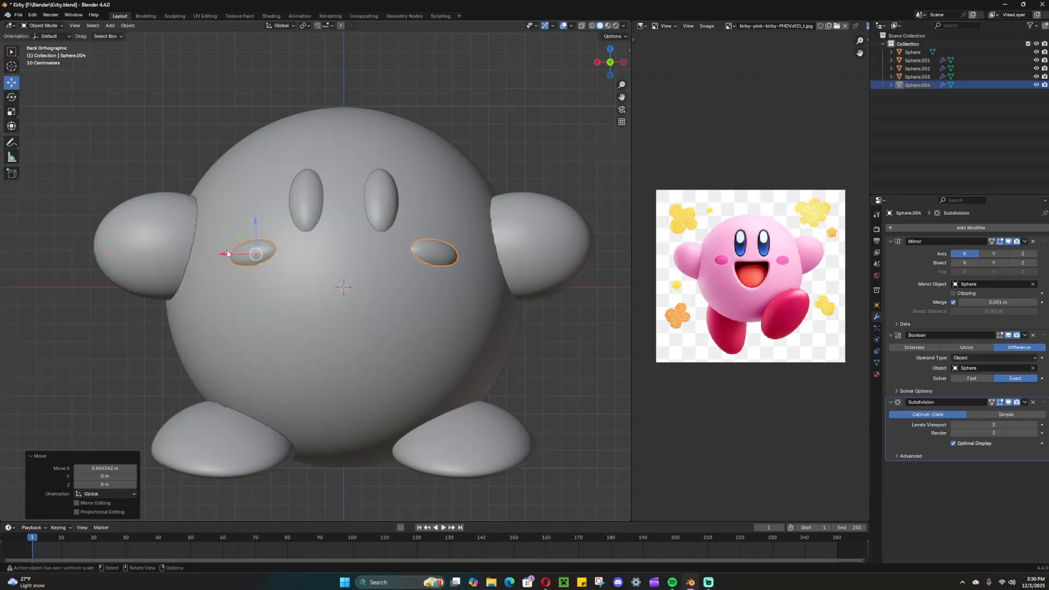
pyautogui.click(15, 97)
pyautogui.moveTo(276, 253); pyautogui.dragTo(270, 250)
pyautogui.moveTo(270, 250); pyautogui.dragTo(387, 291, button='middle')
pyautogui.click(464, 303)
# Step: Add a UV sphere for the mouth and scale it down well below the body's size
pyautogui.moveTo(512, 108); pyautogui.dragTo(383, 180, button='middle')
pyautogui.click(110, 25)
pyautogui.moveTo(121, 34)
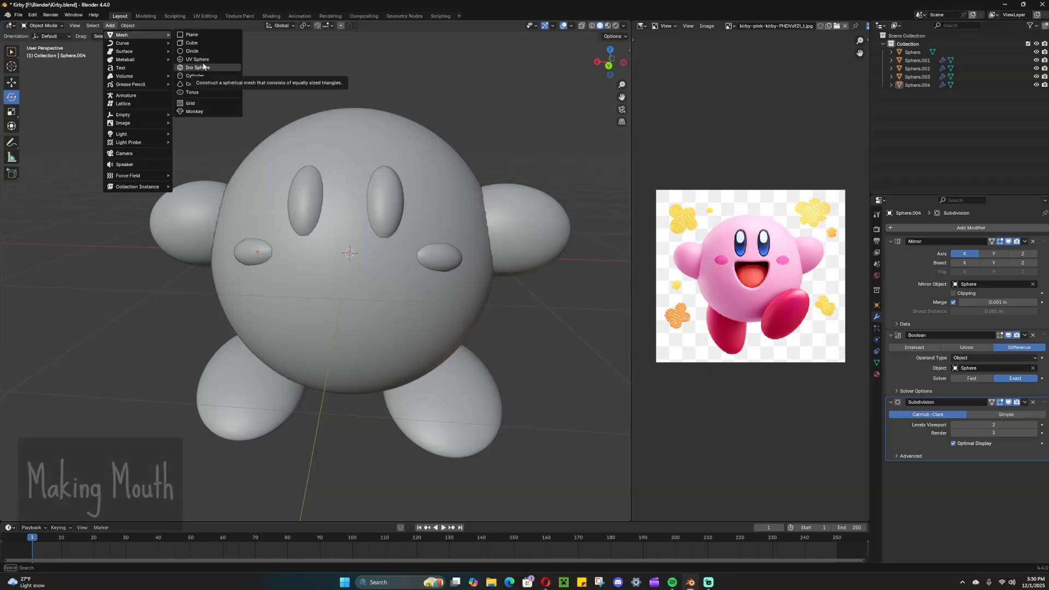
pyautogui.click(199, 59)
pyautogui.press('s')
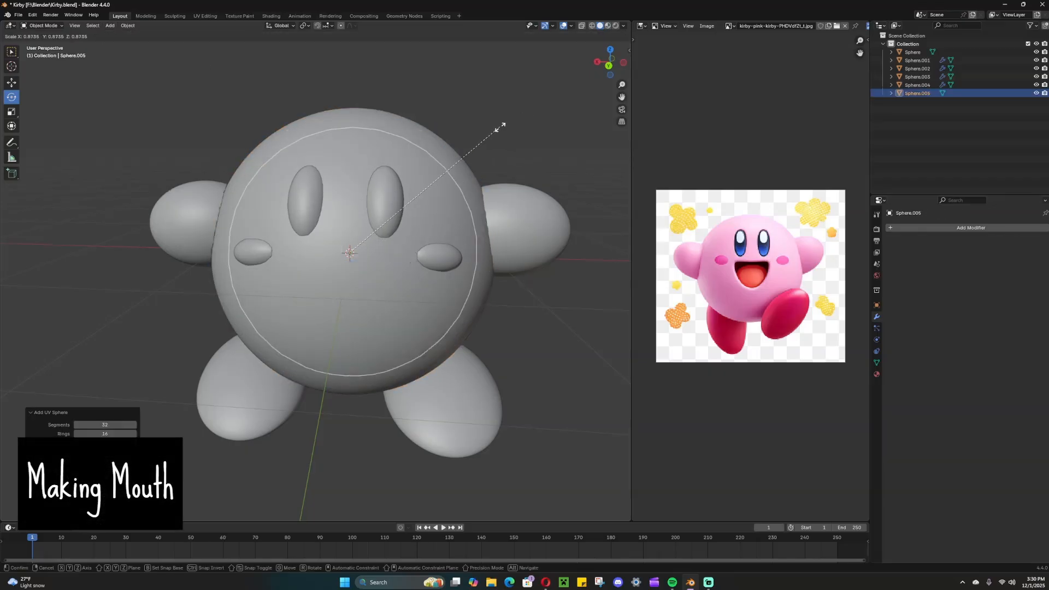
pyautogui.click(399, 202)
# Step: Move the mouth sphere about 0.91 m along Y so it protrudes from the front of the face
pyautogui.moveTo(188, 191); pyautogui.dragTo(328, 197, button='middle')
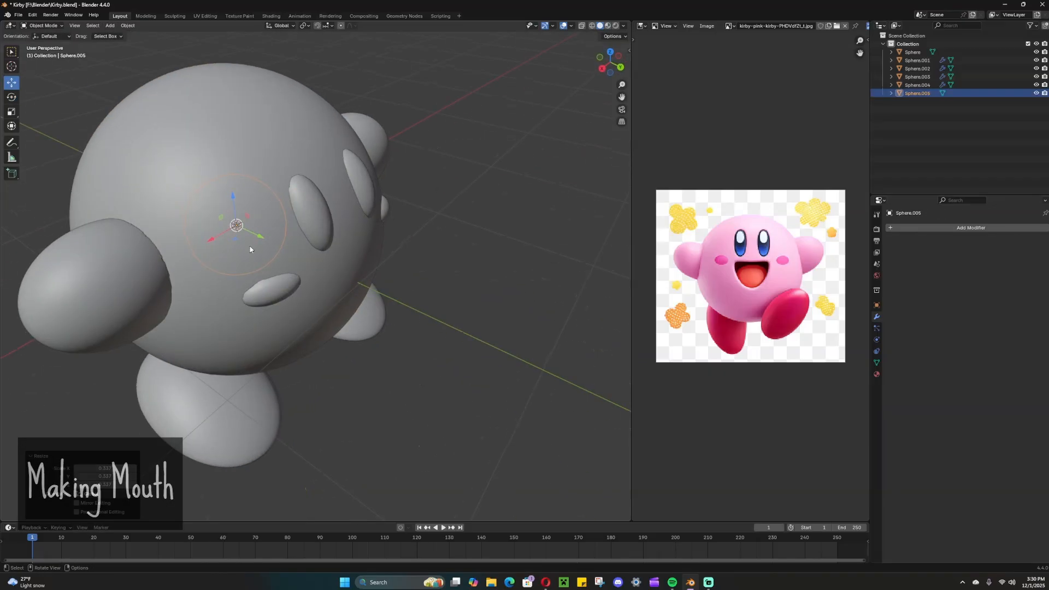
pyautogui.press('g')
pyautogui.press('y')
pyautogui.click(482, 297)
pyautogui.moveTo(482, 297); pyautogui.dragTo(427, 286, button='middle')
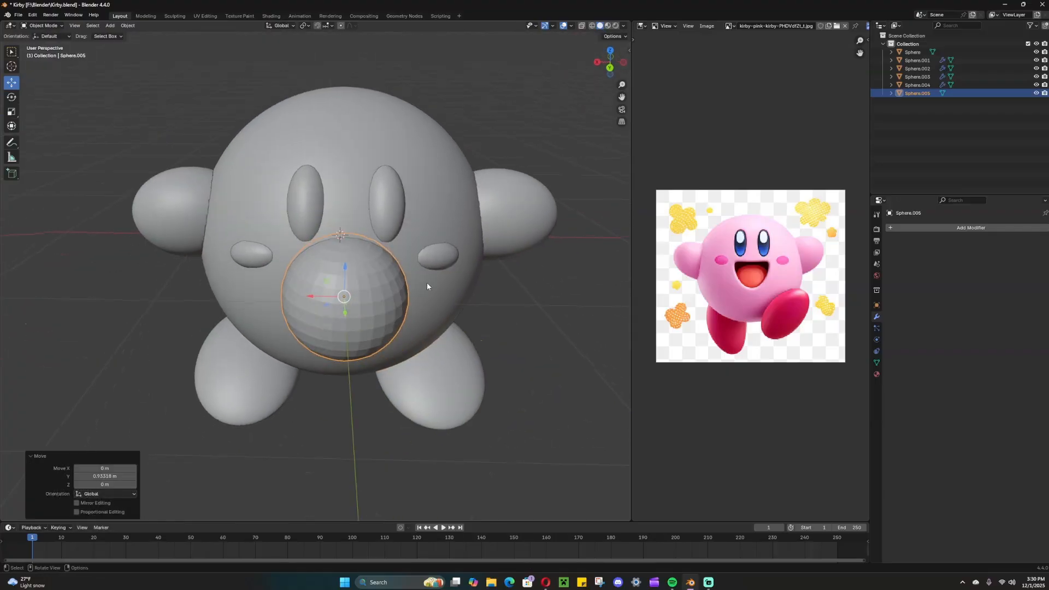
# Step: Lower the mouth sphere about 0.02 m in the back orthographic view and resize it uniformly, by 0.862 and then by 1.164
pyautogui.press('ctrl+KP_1')
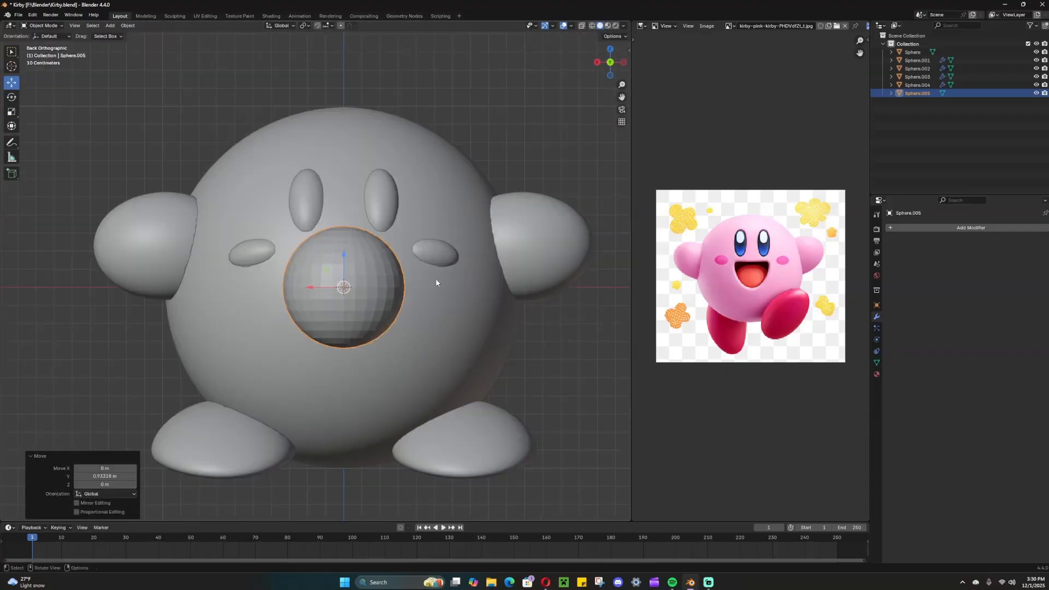
pyautogui.press('s')
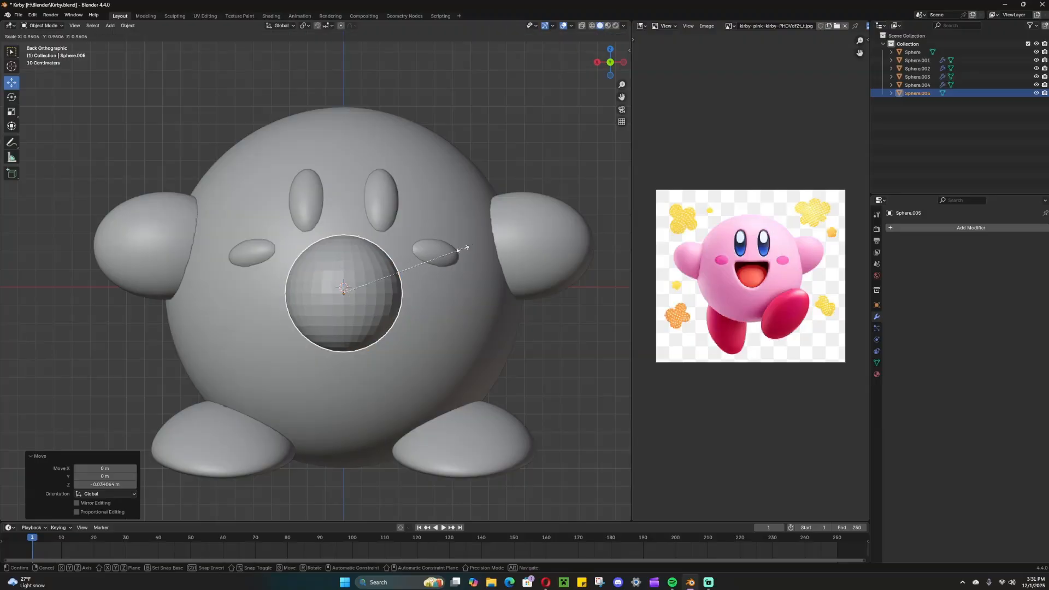
pyautogui.click(451, 253)
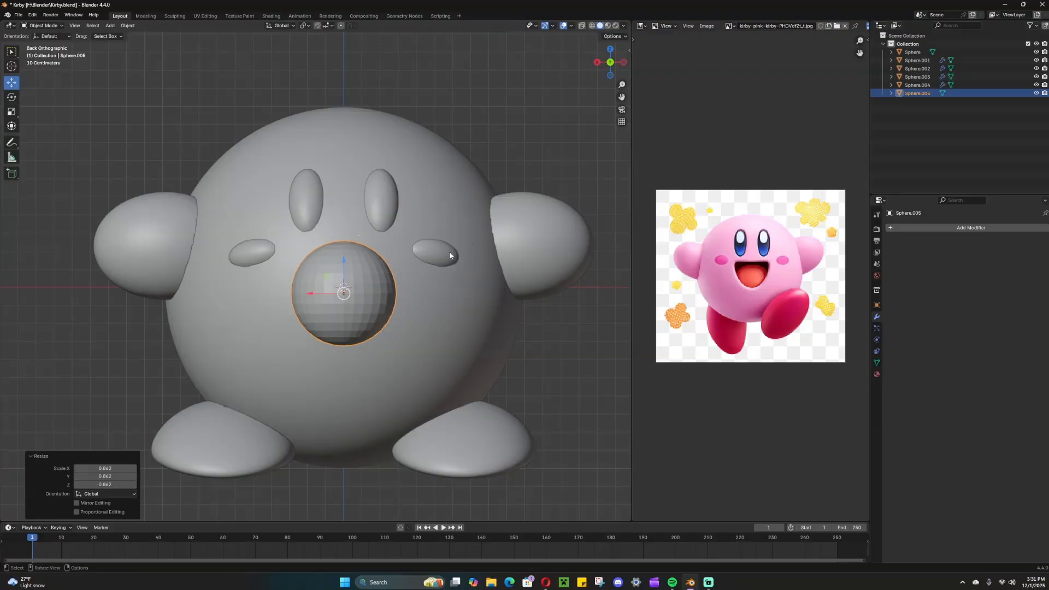
pyautogui.press('s')
pyautogui.click(470, 255)
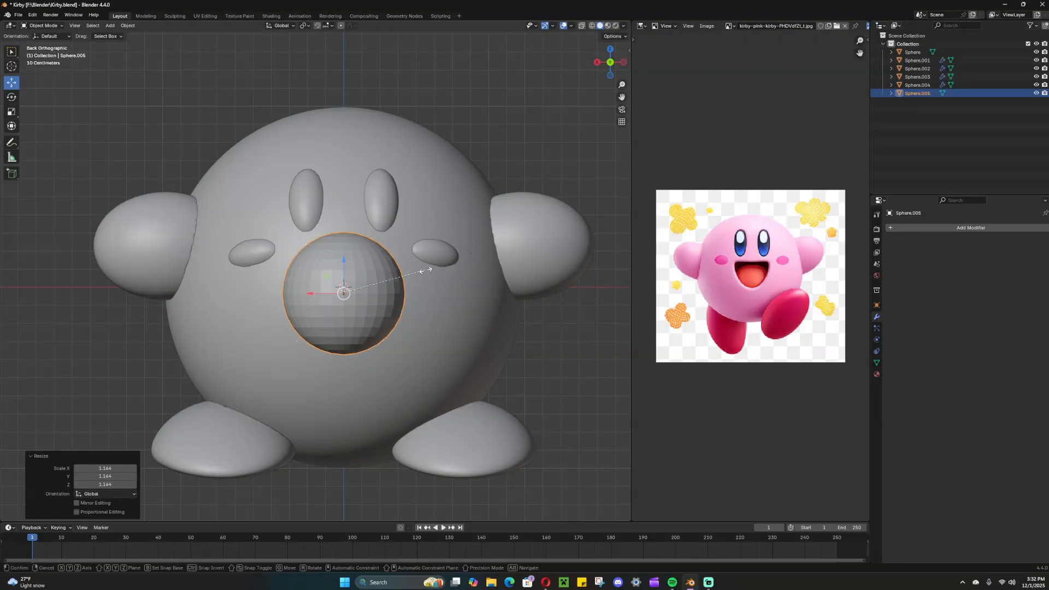
# Step: Flatten the mouth sphere into a wide oval with a Z scale of 0.737 and raise it slightly along Z
pyautogui.press('s')
pyautogui.press('z')
pyautogui.click(404, 279)
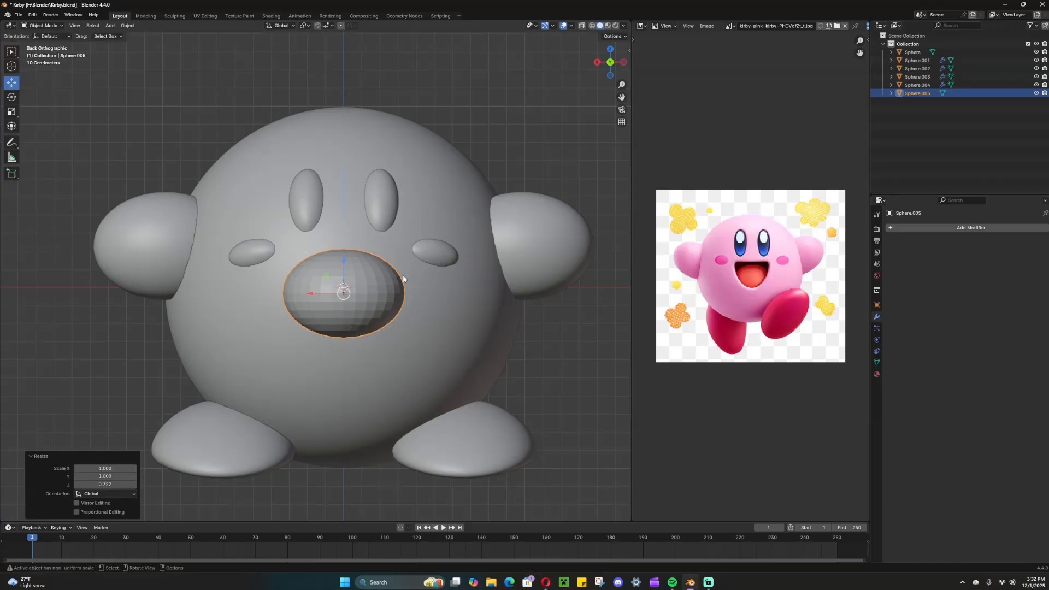
pyautogui.press('g')
pyautogui.press('z')
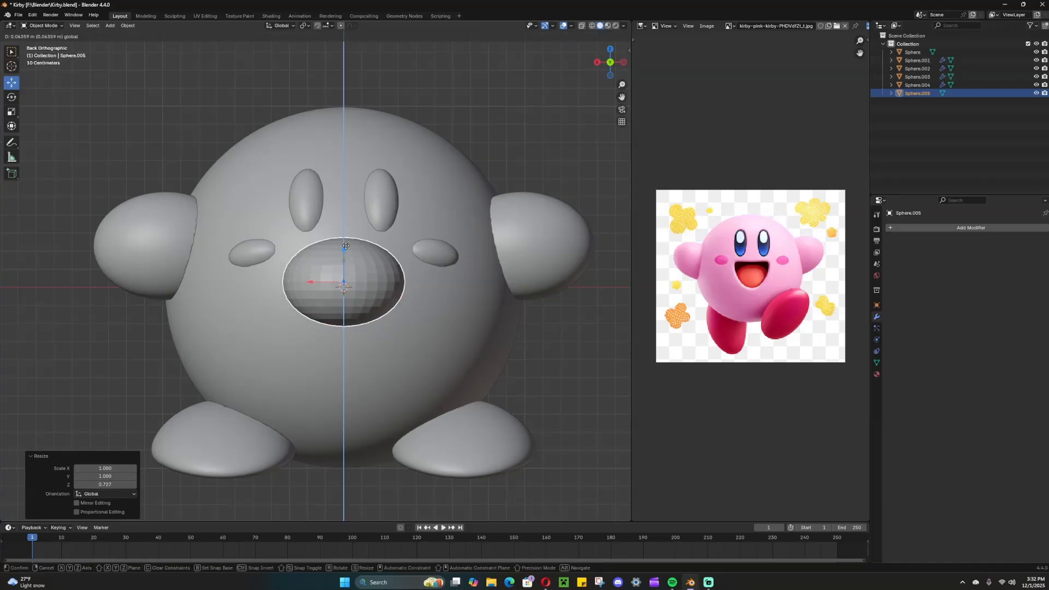
pyautogui.click(426, 264)
# Step: Reduce the mouth sphere's depth by scaling it to about 0.64 along Y
pyautogui.moveTo(437, 265); pyautogui.dragTo(503, 294, button='middle')
pyautogui.press('s')
pyautogui.press('y')
pyautogui.click(448, 301)
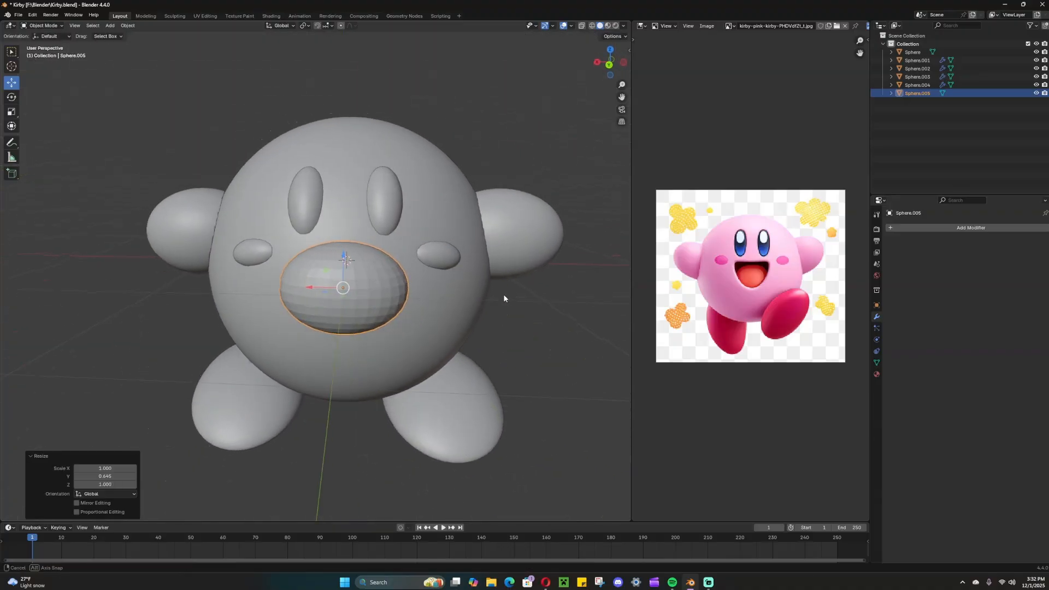
# Step: Try adding a Boolean modifier to the mouth sphere, using Difference with the body sphere as the object
pyautogui.click(907, 228)
pyautogui.moveTo(896, 231)
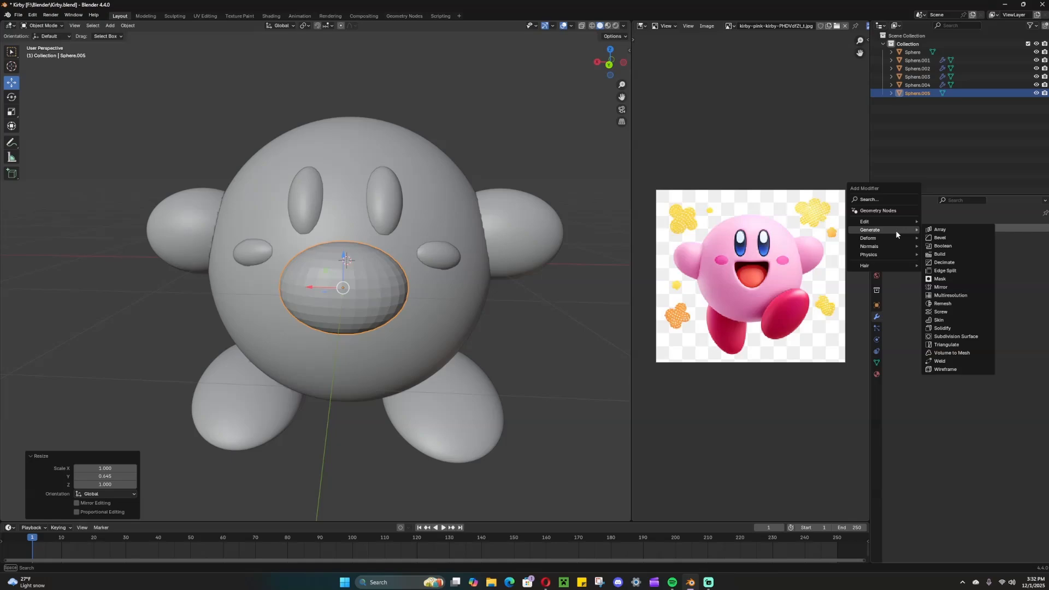
pyautogui.click(953, 245)
pyautogui.click(1032, 274)
pyautogui.click(374, 154)
# Step: Select the half of the mouth sphere's mesh that protrudes from the face and delete it, leaving an open bowl inside the body
pyautogui.moveTo(373, 156); pyautogui.dragTo(523, 320, button='middle')
pyautogui.press('Tab')
pyautogui.moveTo(473, 228); pyautogui.dragTo(499, 250, button='middle')
pyautogui.moveTo(376, 173); pyautogui.dragTo(481, 378)
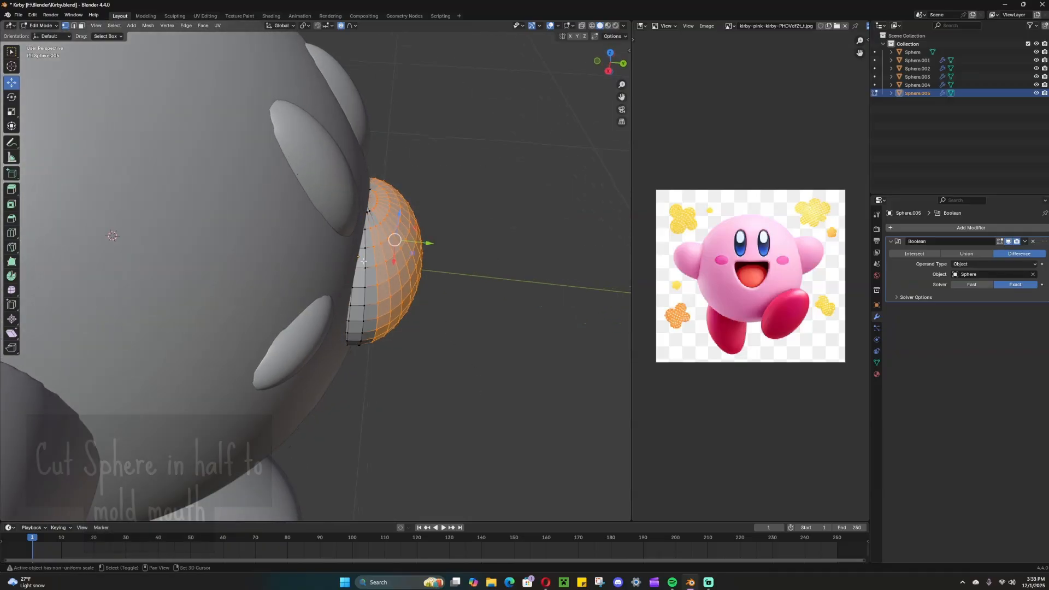
pyautogui.keyDown('alt'); pyautogui.keyDown('shift'); pyautogui.click(369, 243); pyautogui.keyUp('shift'); pyautogui.keyUp('alt')
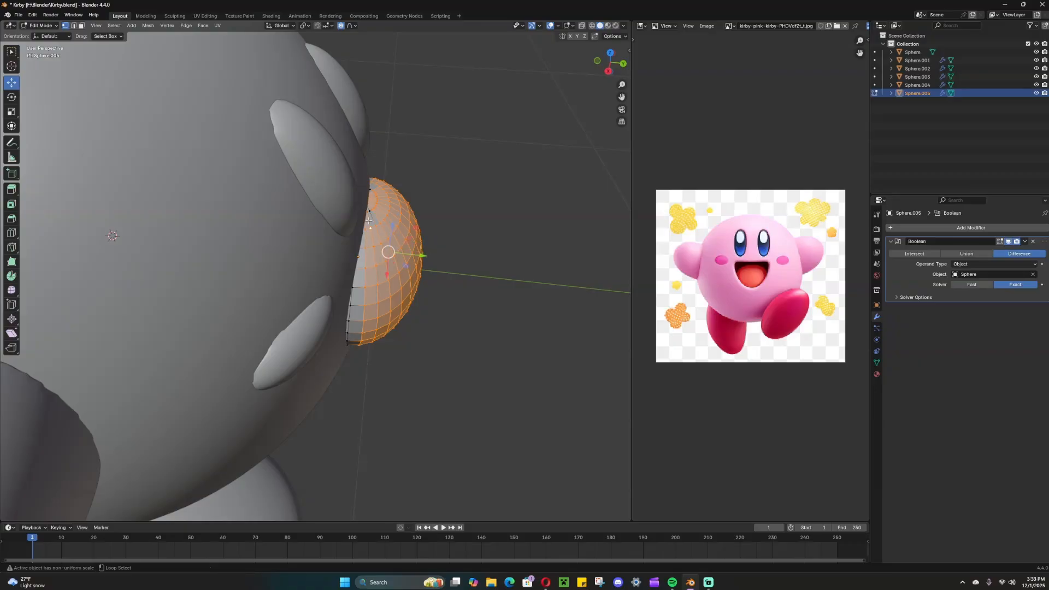
pyautogui.moveTo(373, 187); pyautogui.dragTo(332, 359, button='middle')
pyautogui.keyDown('alt'); pyautogui.keyDown('shift'); pyautogui.click(309, 357); pyautogui.keyUp('shift'); pyautogui.keyUp('alt')
pyautogui.keyDown('alt'); pyautogui.keyDown('shift'); pyautogui.click(309, 358); pyautogui.keyUp('shift'); pyautogui.keyUp('alt')
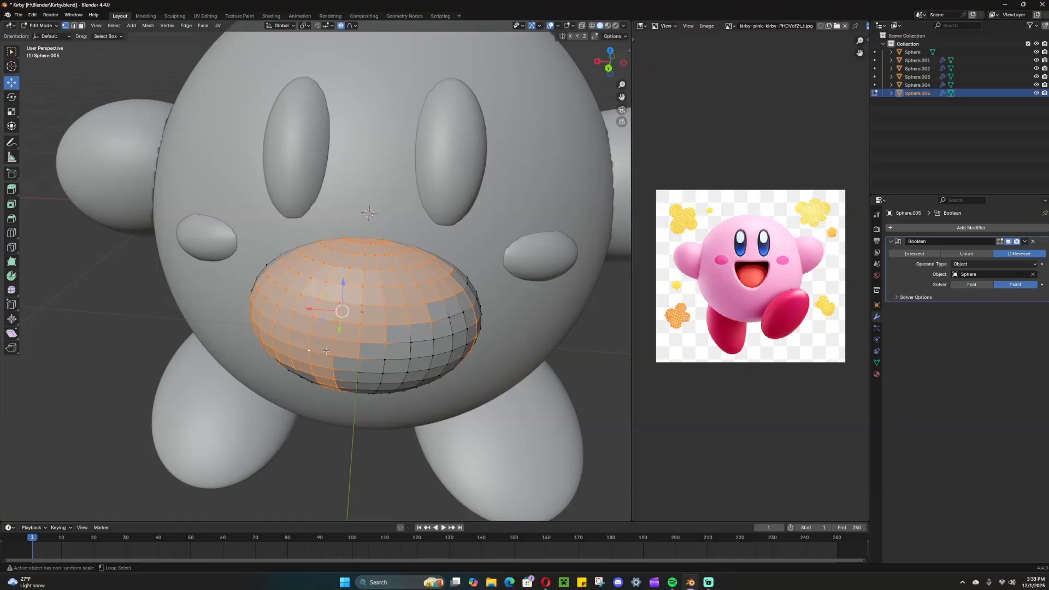
pyautogui.keyDown('alt'); pyautogui.keyDown('shift'); pyautogui.click(288, 354); pyautogui.keyUp('shift'); pyautogui.keyUp('alt')
pyautogui.keyDown('alt'); pyautogui.keyDown('shift'); pyautogui.click(289, 353); pyautogui.keyUp('shift'); pyautogui.keyUp('alt')
pyautogui.moveTo(290, 353); pyautogui.dragTo(343, 331, button='middle')
pyautogui.keyDown('alt'); pyautogui.keyDown('shift'); pyautogui.click(341, 344); pyautogui.keyUp('shift'); pyautogui.keyUp('alt')
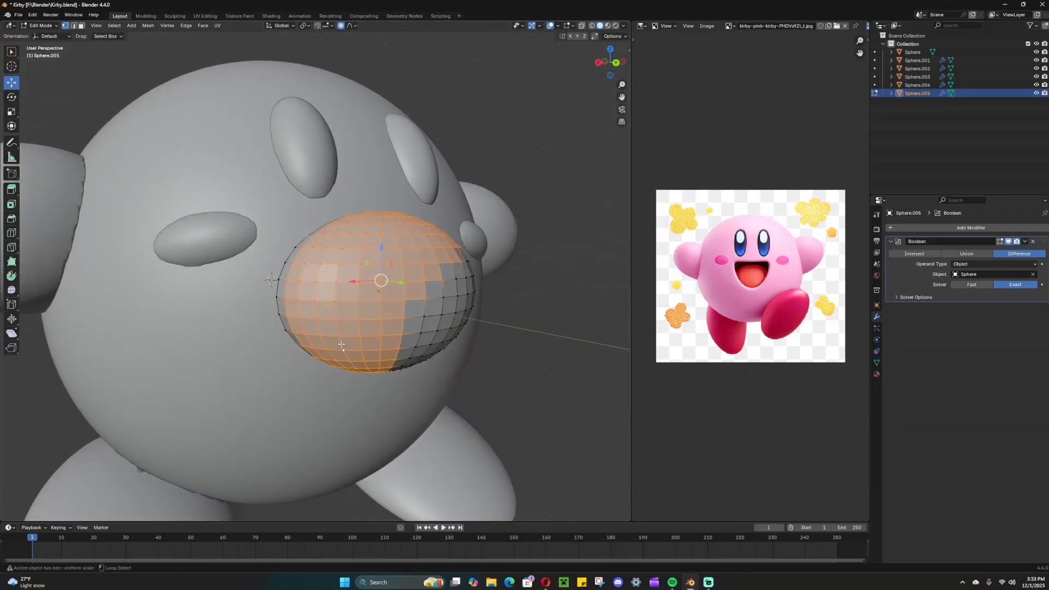
pyautogui.keyDown('alt'); pyautogui.keyDown('shift'); pyautogui.click(422, 326); pyautogui.keyUp('shift'); pyautogui.keyUp('alt')
pyautogui.keyDown('alt'); pyautogui.keyDown('shift'); pyautogui.click(439, 320); pyautogui.keyUp('shift'); pyautogui.keyUp('alt')
pyautogui.moveTo(479, 343); pyautogui.dragTo(402, 340, button='middle')
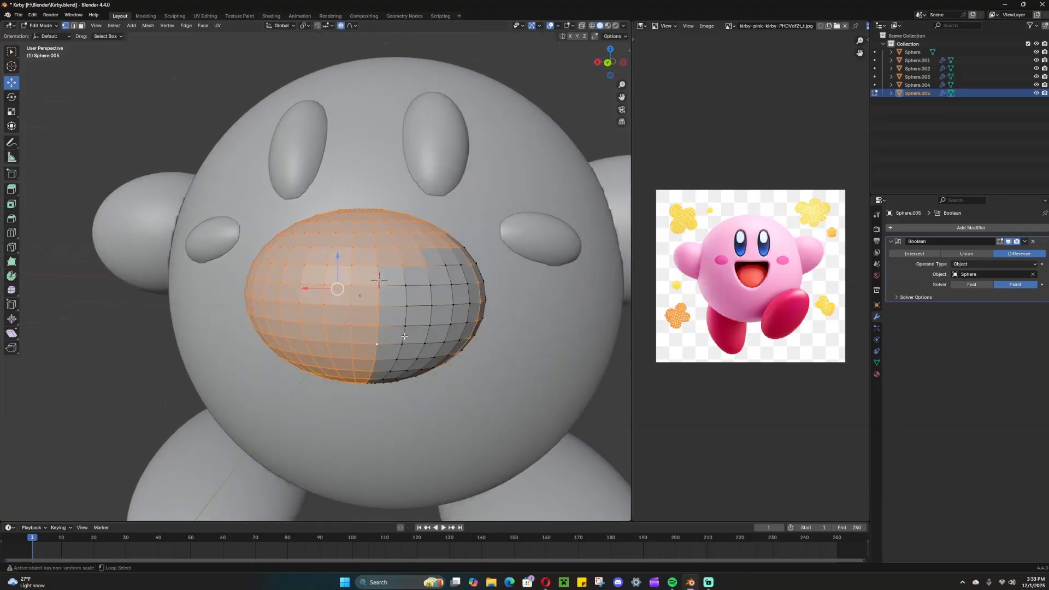
pyautogui.keyDown('alt'); pyautogui.keyDown('shift'); pyautogui.click(403, 337); pyautogui.keyUp('shift'); pyautogui.keyUp('alt')
pyautogui.keyDown('alt'); pyautogui.keyDown('shift'); pyautogui.click(426, 336); pyautogui.keyUp('shift'); pyautogui.keyUp('alt')
pyautogui.keyDown('alt'); pyautogui.keyDown('shift'); pyautogui.click(449, 331); pyautogui.keyUp('shift'); pyautogui.keyUp('alt')
pyautogui.keyDown('alt'); pyautogui.keyDown('shift'); pyautogui.click(465, 330); pyautogui.keyUp('shift'); pyautogui.keyUp('alt')
pyautogui.moveTo(465, 330); pyautogui.dragTo(409, 346, button='middle')
pyautogui.keyDown('alt'); pyautogui.keyDown('shift'); pyautogui.click(411, 348); pyautogui.keyUp('shift'); pyautogui.keyUp('alt')
pyautogui.keyDown('alt'); pyautogui.keyDown('shift'); pyautogui.click(417, 298); pyautogui.keyUp('shift'); pyautogui.keyUp('alt')
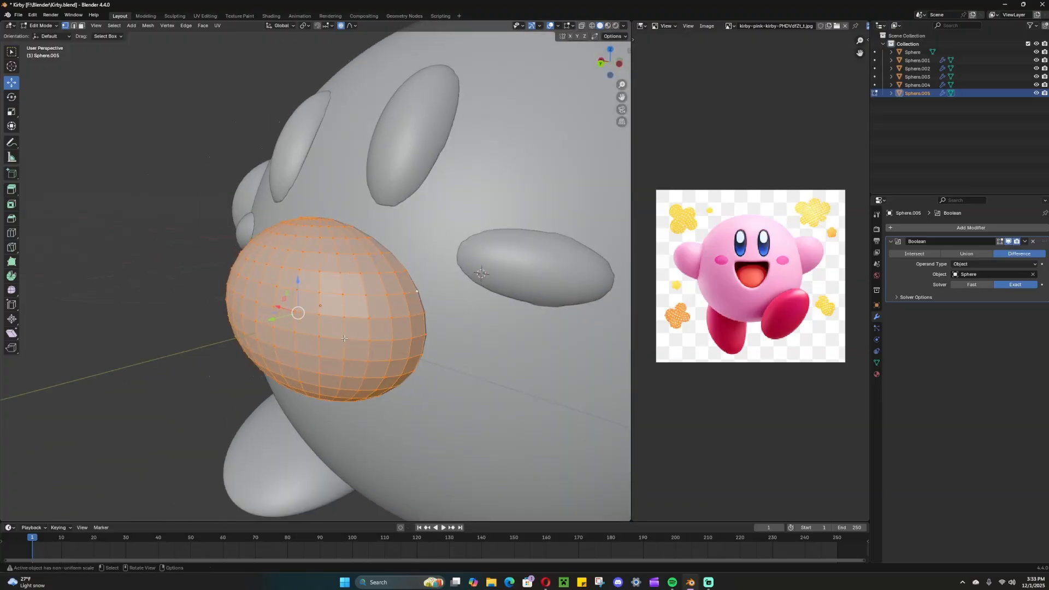
pyautogui.moveTo(418, 297); pyautogui.dragTo(396, 344, button='middle')
pyautogui.keyDown('alt'); pyautogui.keyDown('shift'); pyautogui.click(331, 306); pyautogui.keyUp('shift'); pyautogui.keyUp('alt')
pyautogui.moveTo(332, 306); pyautogui.dragTo(408, 339, button='middle')
pyautogui.press('x')
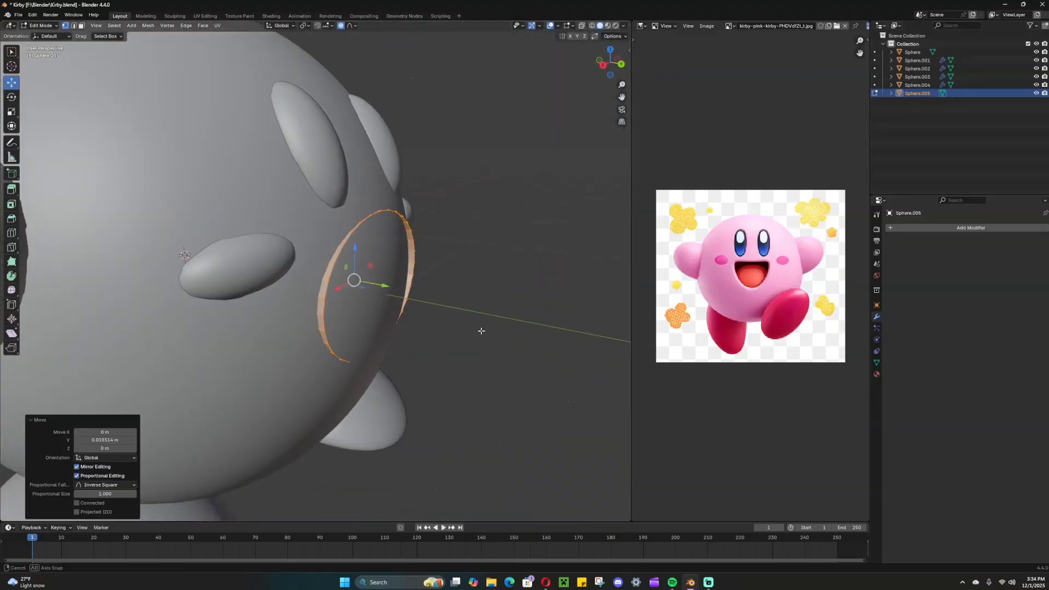
# Step: Move the mouth bowl's mesh about 0.025 m along Y so its rim pokes out of the face, and leave Edit Mode
pyautogui.press('g')
pyautogui.press('y')
pyautogui.click(396, 289)
pyautogui.moveTo(396, 289); pyautogui.dragTo(439, 309, button='middle')
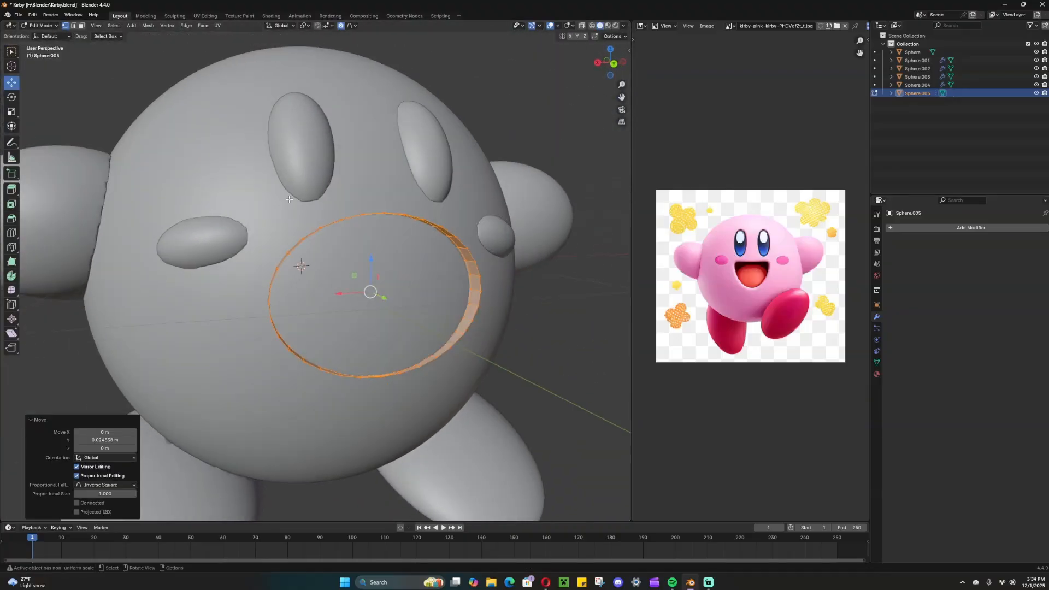
pyautogui.hotkey('alt', 'a')
pyautogui.press('Tab')
# Step: Select the body's faces inside the mouth rim in Edit Mode and shape the selection into a circle with LoopTools Circle
pyautogui.click(259, 194)
pyautogui.press('Tab')
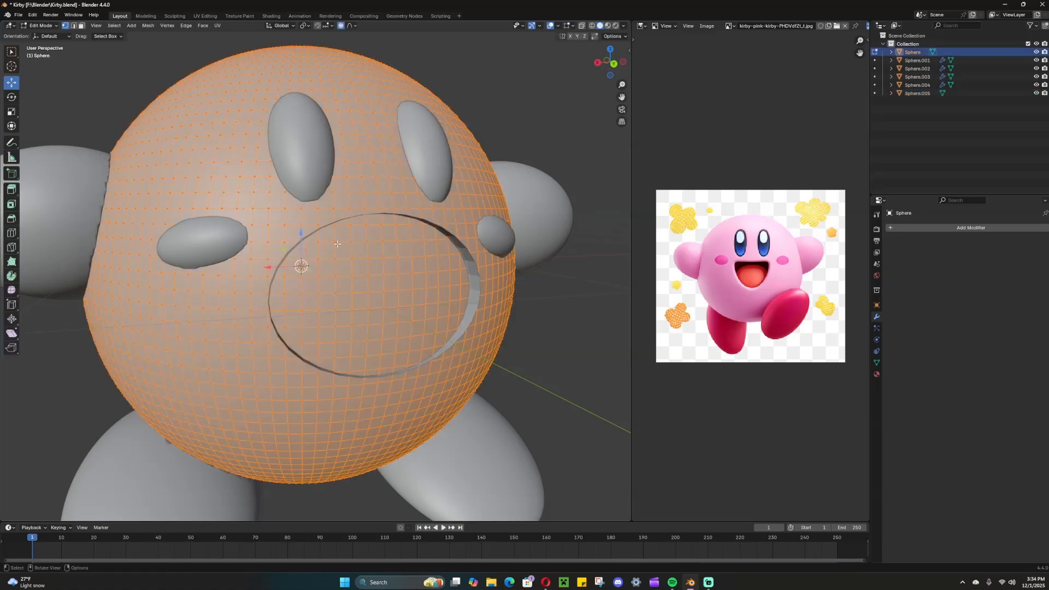
pyautogui.moveTo(338, 244); pyautogui.dragTo(409, 289, button='middle')
pyautogui.scroll(2, 453, 280)
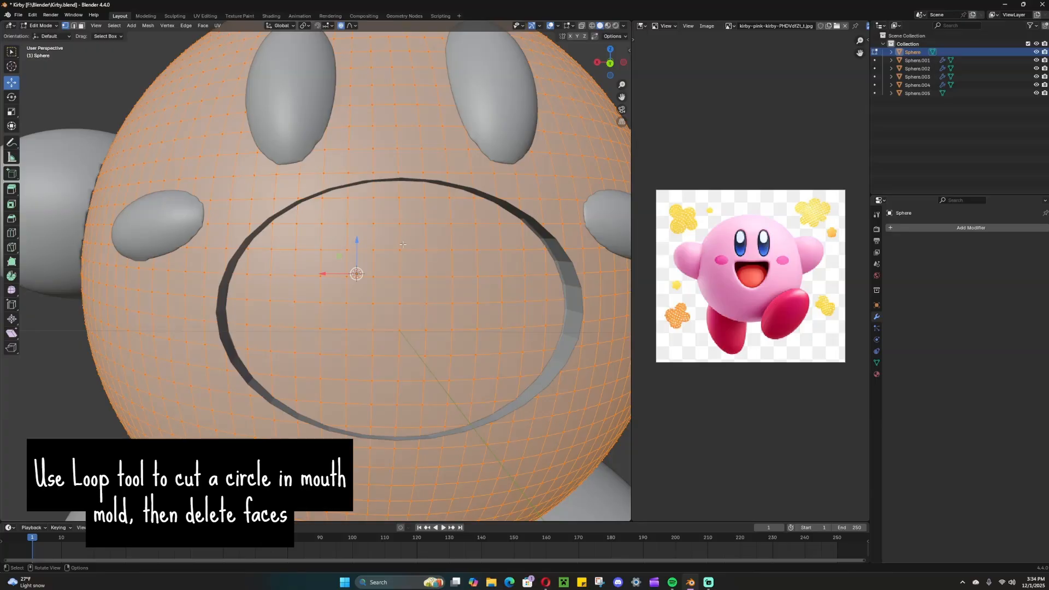
pyautogui.click(399, 223)
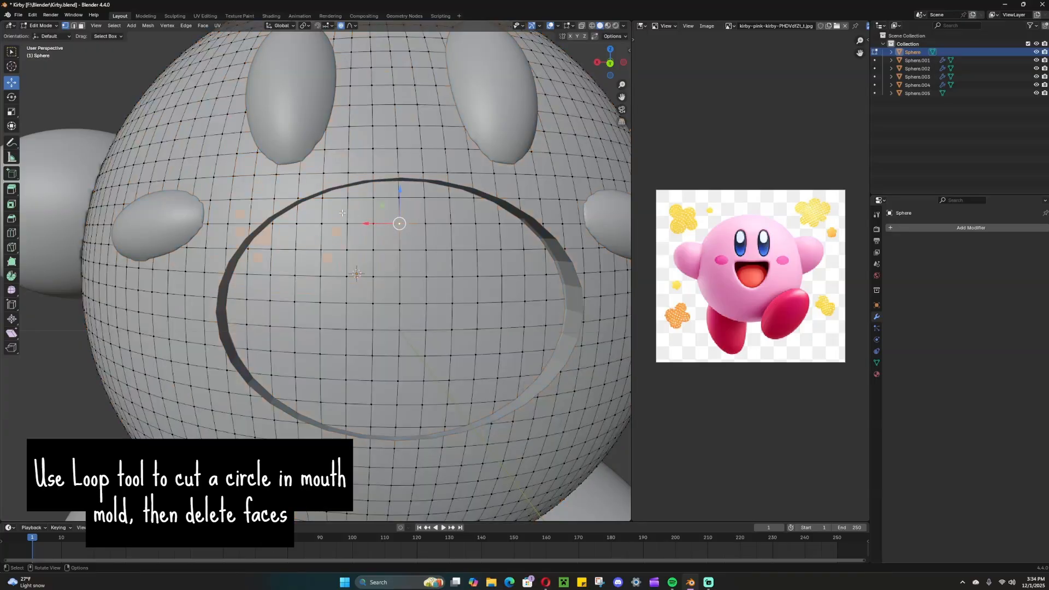
pyautogui.moveTo(394, 251); pyautogui.dragTo(478, 315)
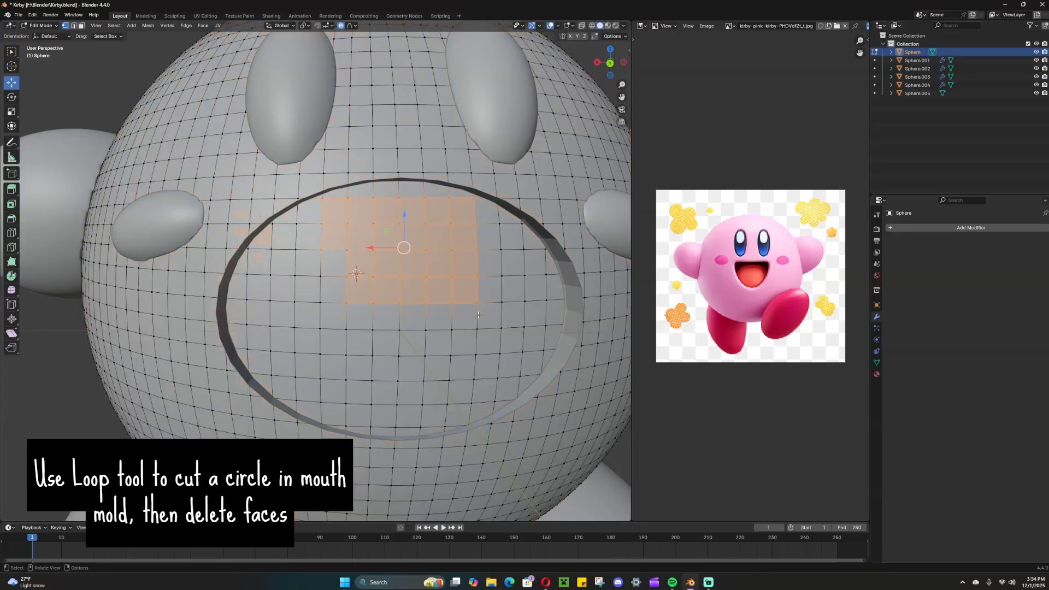
pyautogui.keyDown('shift'); pyautogui.moveTo(286, 232); pyautogui.dragTo(322, 304); pyautogui.keyUp('shift')
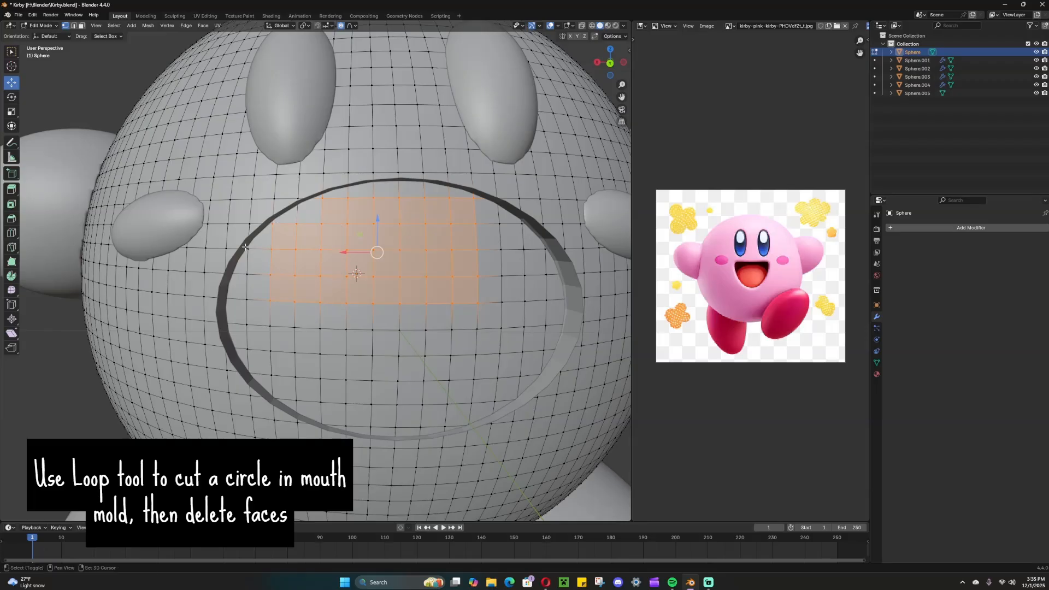
pyautogui.keyDown('shift'); pyautogui.moveTo(246, 247); pyautogui.dragTo(323, 339); pyautogui.keyUp('shift')
pyautogui.keyDown('shift'); pyautogui.moveTo(247, 335); pyautogui.dragTo(327, 409); pyautogui.keyUp('shift')
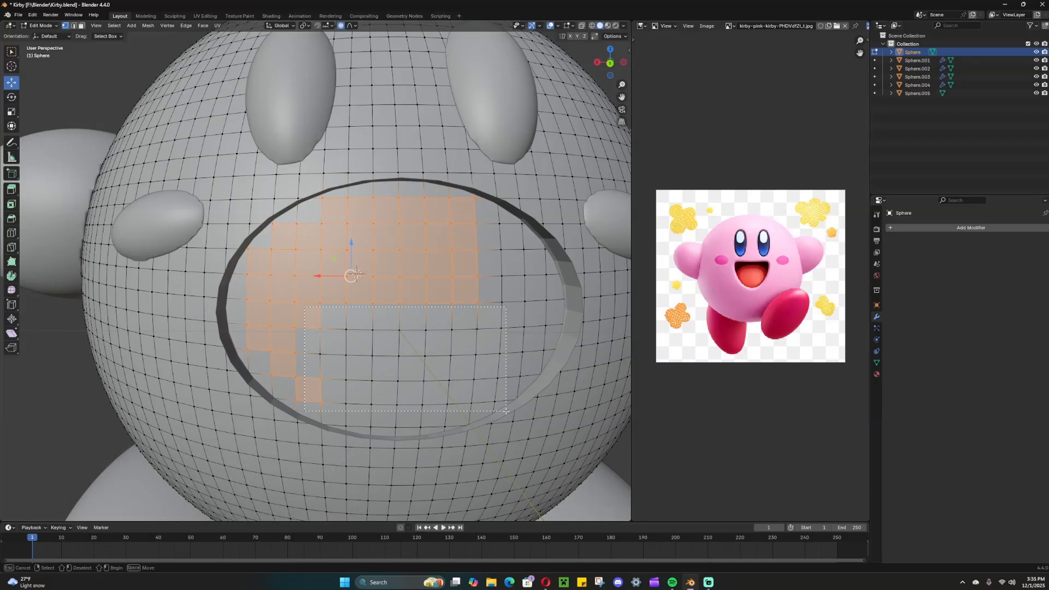
pyautogui.keyDown('shift'); pyautogui.moveTo(506, 411); pyautogui.dragTo(506, 412); pyautogui.keyUp('shift')
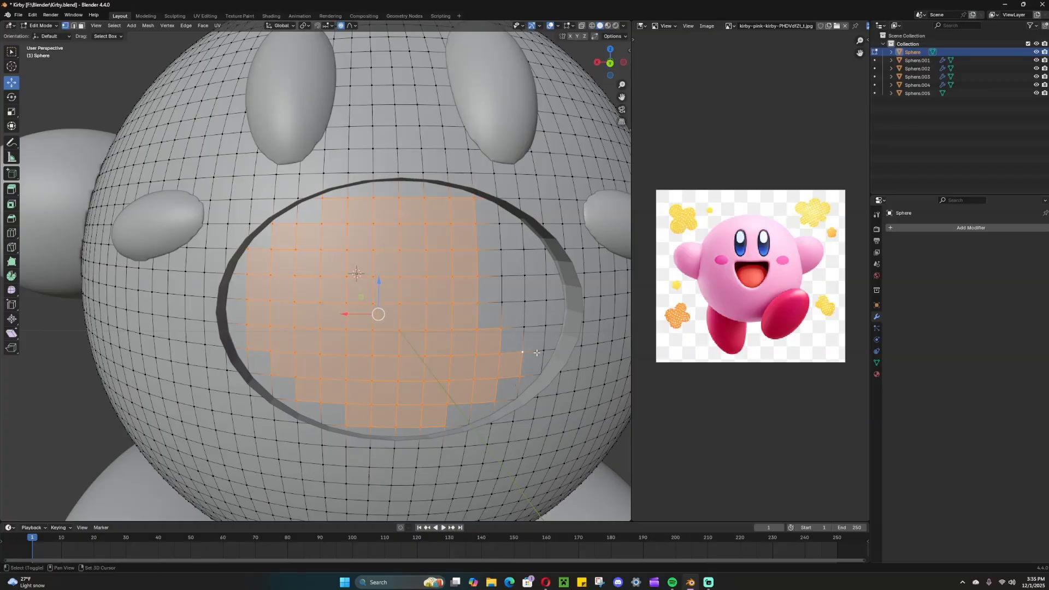
pyautogui.keyDown('shift'); pyautogui.click(546, 327); pyautogui.keyUp('shift')
pyautogui.keyDown('shift'); pyautogui.click(524, 327); pyautogui.keyUp('shift')
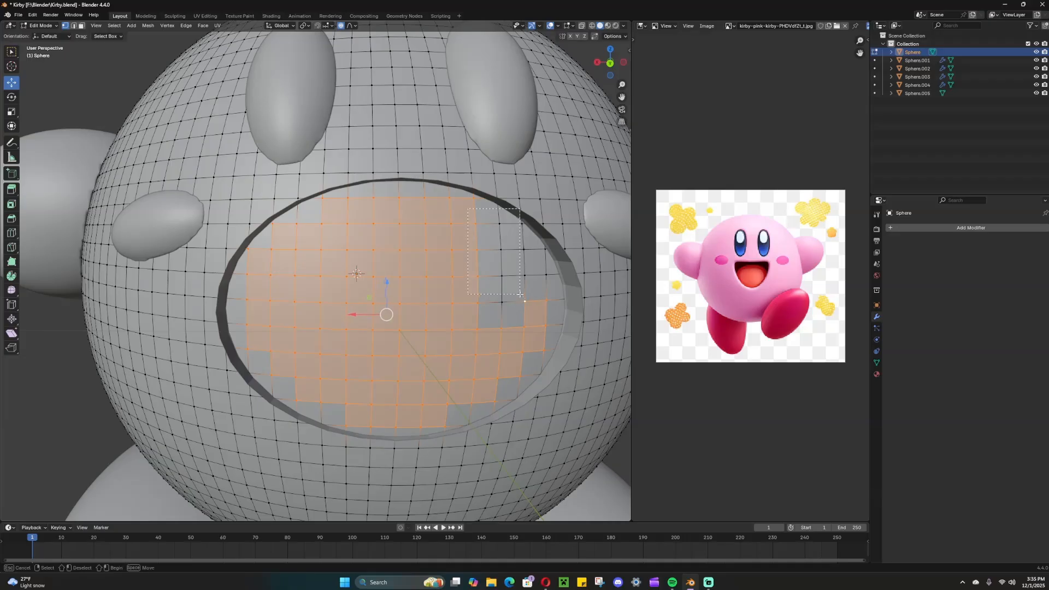
pyautogui.keyDown('shift'); pyautogui.moveTo(519, 294); pyautogui.dragTo(514, 303); pyautogui.keyUp('shift')
pyautogui.keyDown('shift'); pyautogui.moveTo(534, 263); pyautogui.dragTo(533, 264); pyautogui.keyUp('shift')
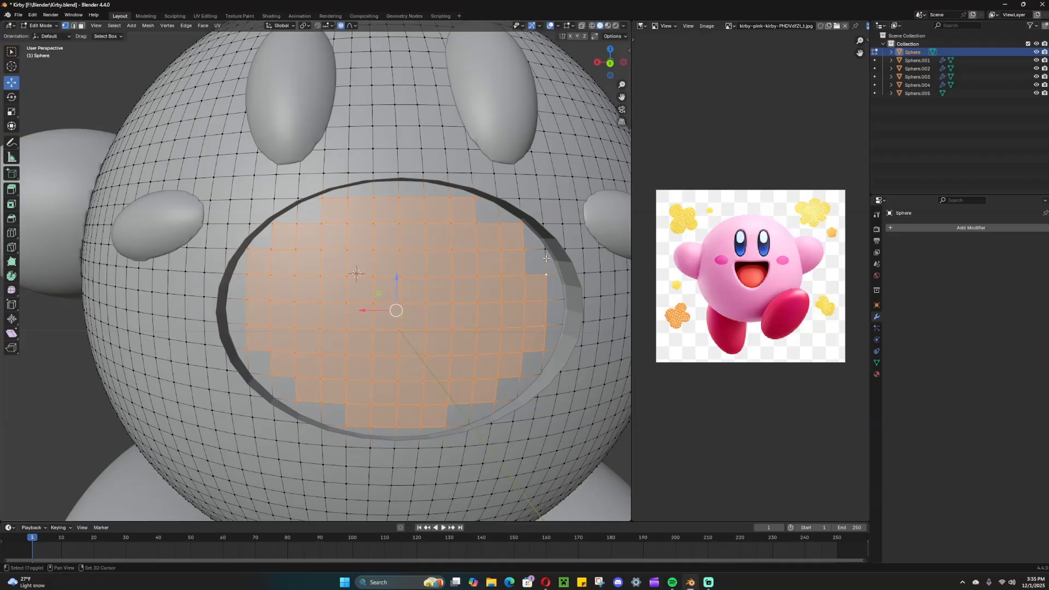
pyautogui.scroll(-3, 489, 332)
pyautogui.rightClick(432, 294)
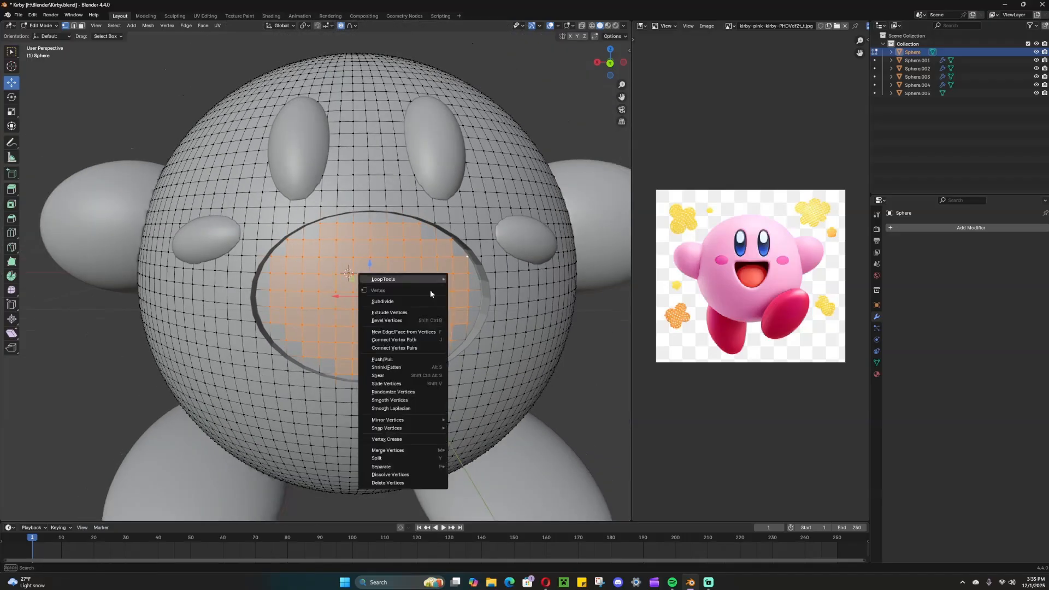
pyautogui.moveTo(433, 294)
pyautogui.click(473, 288)
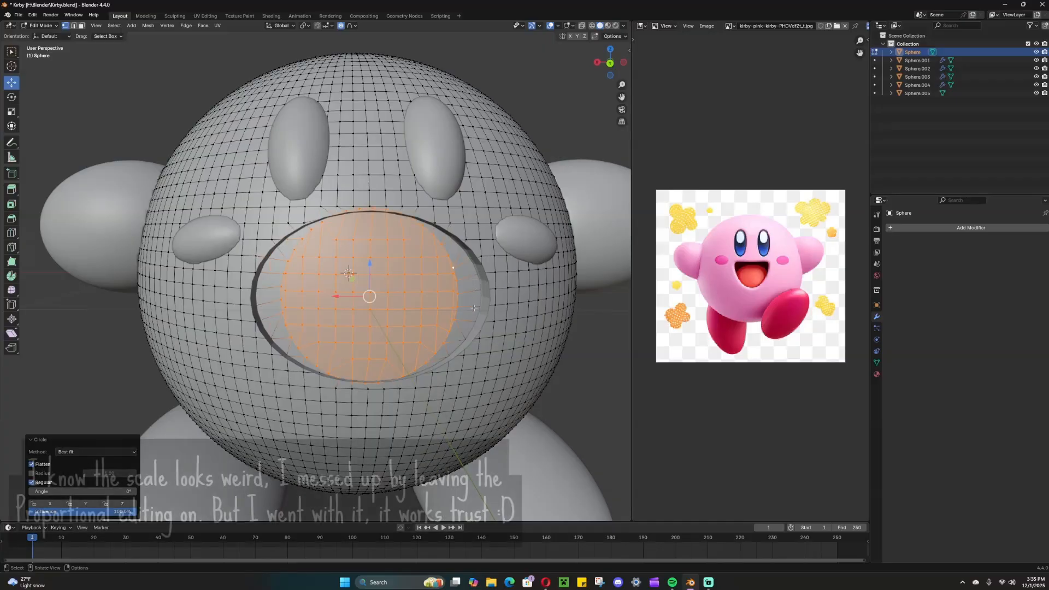
# Step: Fit the circular face selection to the oval mouth rim by scaling it to 1.285 along X and about 0.96 along Z
pyautogui.press('s')
pyautogui.press('x')
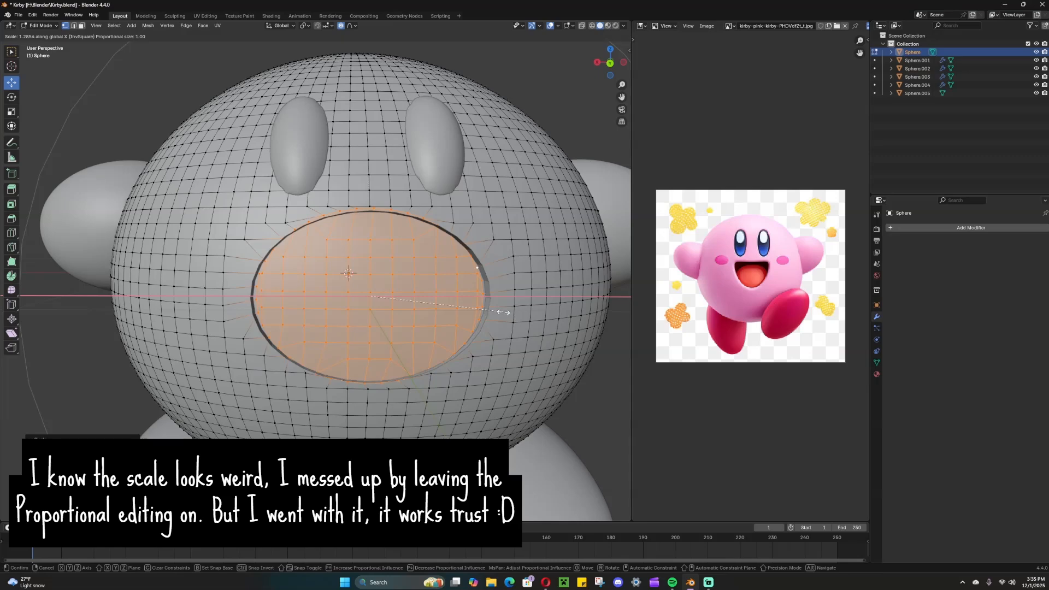
pyautogui.click(503, 312)
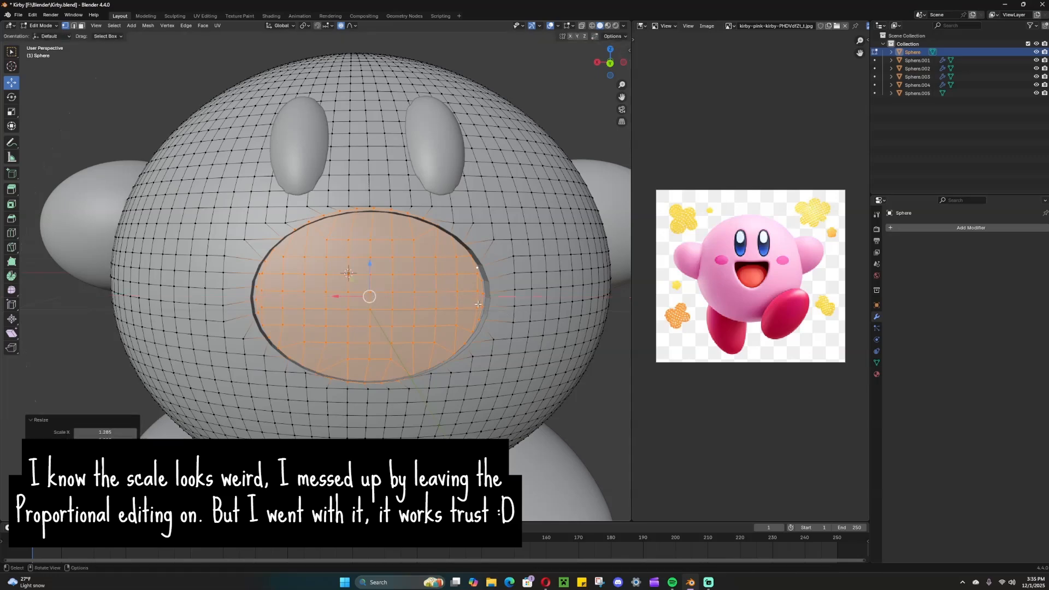
pyautogui.press('s')
pyautogui.press('z')
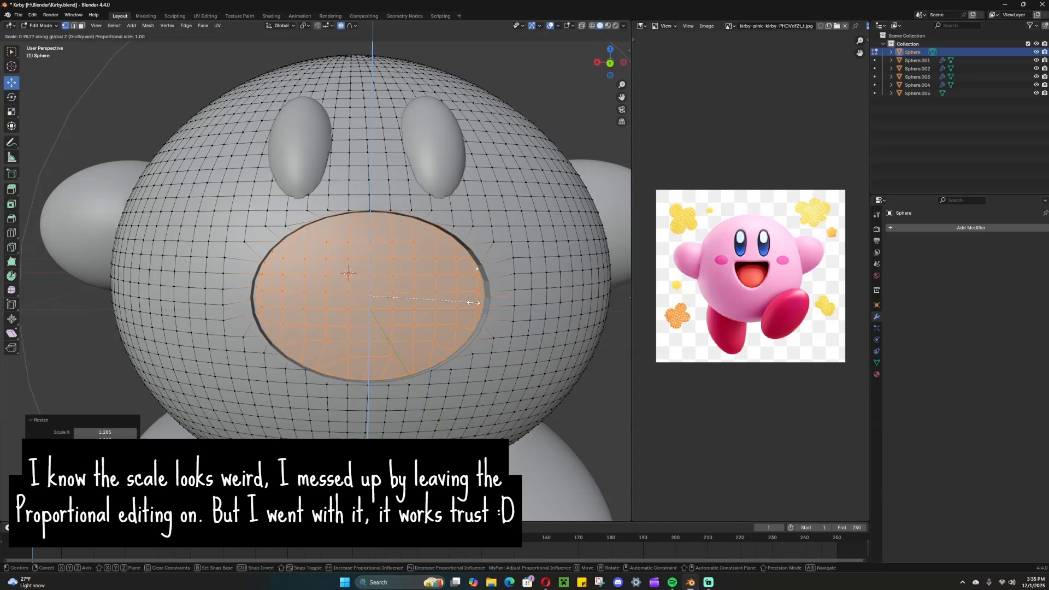
pyautogui.click(473, 303)
# Step: Delete the selected body faces inside the rim to open the mouth
pyautogui.moveTo(473, 303)
pyautogui.mouseDown(button='middle')
pyautogui.moveTo(561, 296)
pyautogui.moveTo(470, 279)
pyautogui.moveTo(482, 297)
pyautogui.mouseUp(button='middle')
pyautogui.press('x')
pyautogui.click(467, 302)
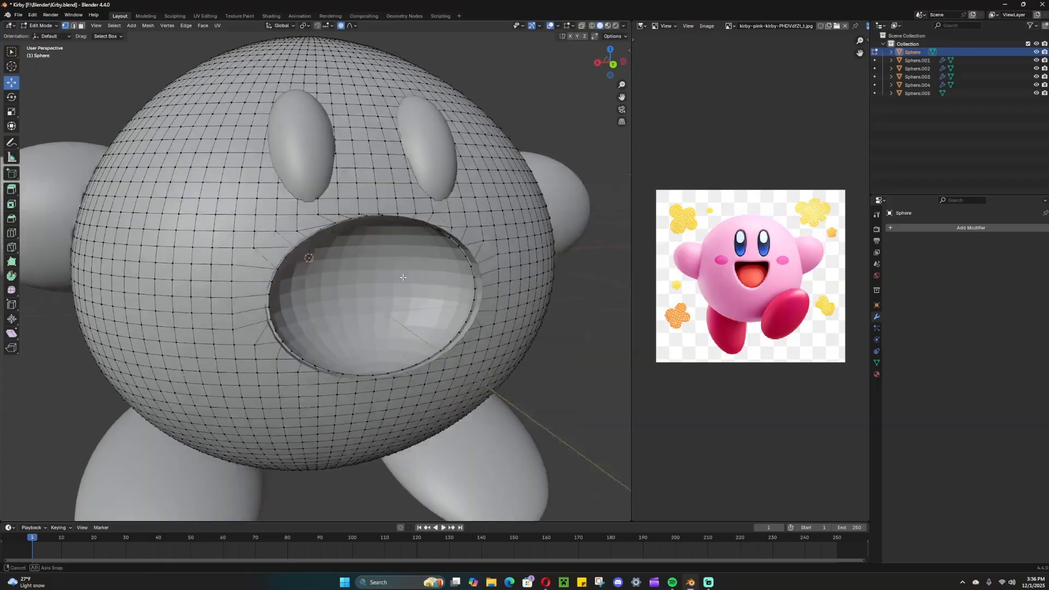
# Step: Duplicate the mouth bowl in place as the tongue, scale the copy to 0.504 and rotate it so its rounded side faces outward
pyautogui.hotkey('shift', 'd')
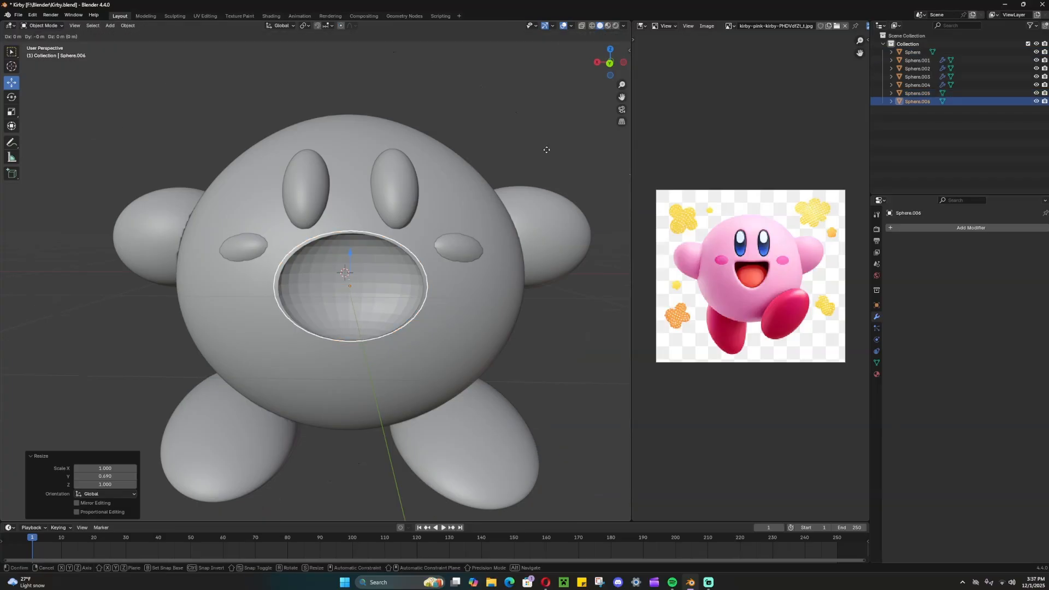
pyautogui.rightClick(547, 150)
pyautogui.press('s')
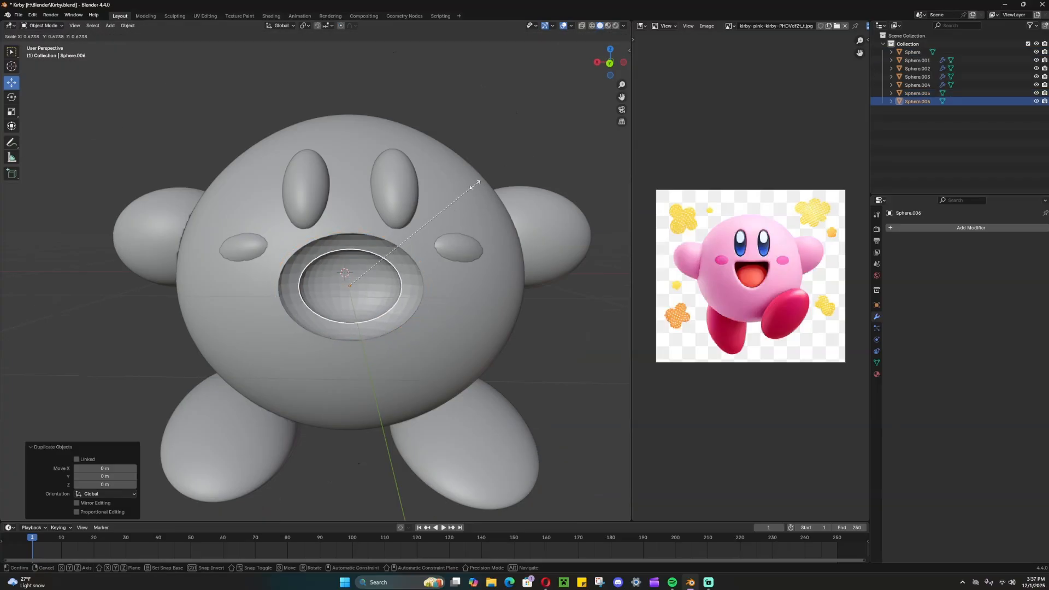
pyautogui.click(274, 304)
pyautogui.click(11, 97)
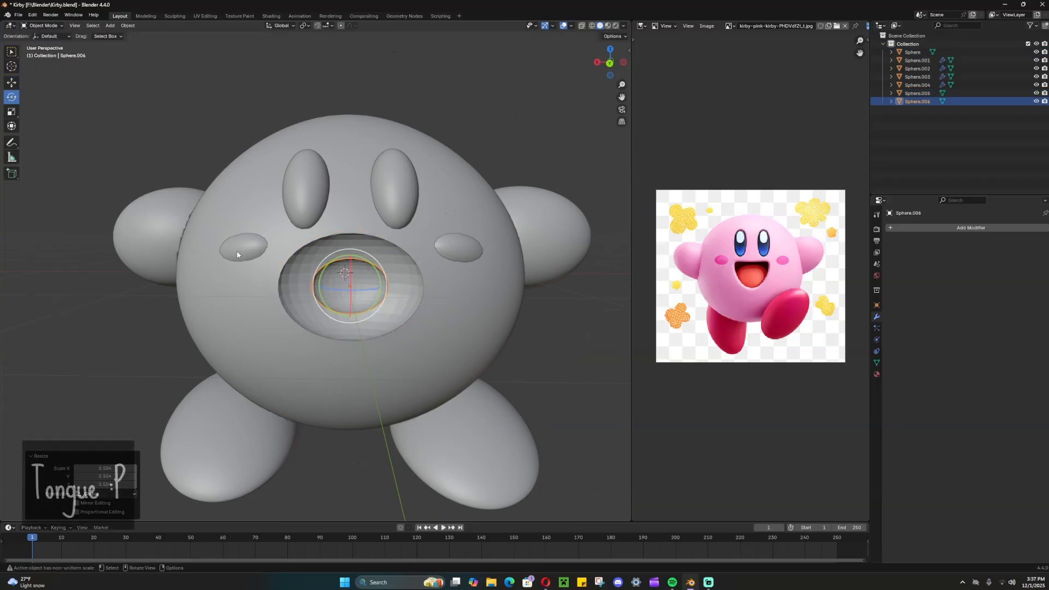
pyautogui.moveTo(339, 290); pyautogui.dragTo(318, 389)
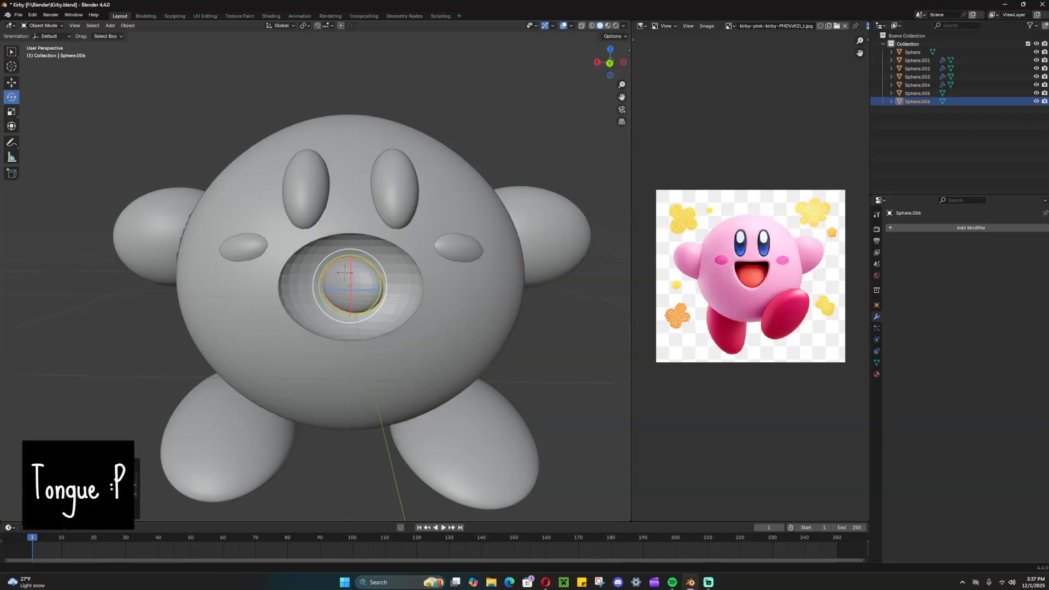
# Step: Scale the tongue up to 1.406 and lower it about 0.095 m along Z inside the mouth
pyautogui.press('Return')
pyautogui.click(11, 83)
pyautogui.scroll(3, 365, 319)
pyautogui.moveTo(365, 318); pyautogui.dragTo(431, 333, button='middle')
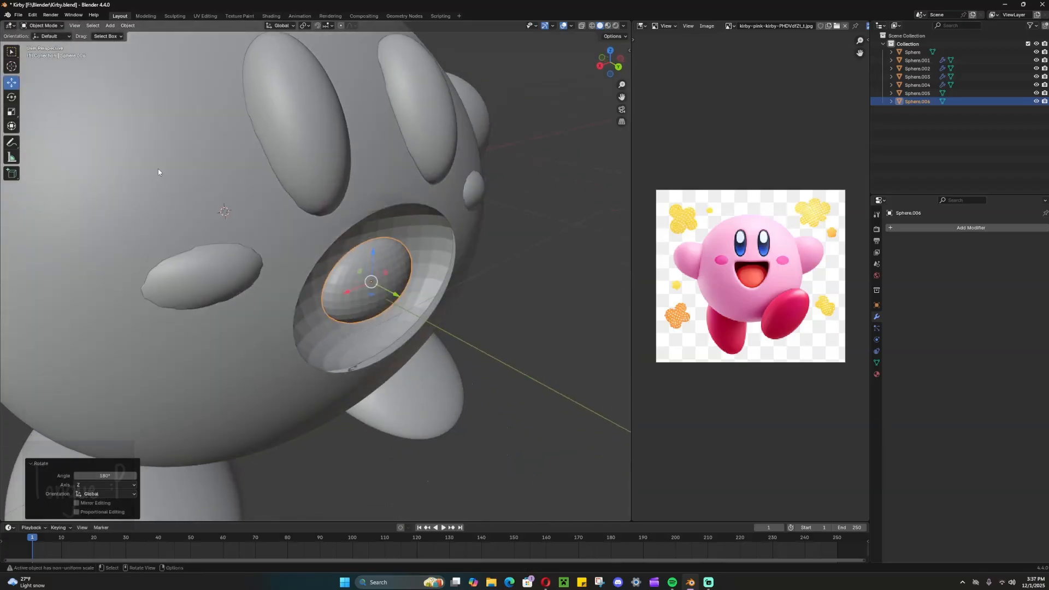
pyautogui.press('s')
pyautogui.click(547, 291)
pyautogui.press('g')
pyautogui.press('z')
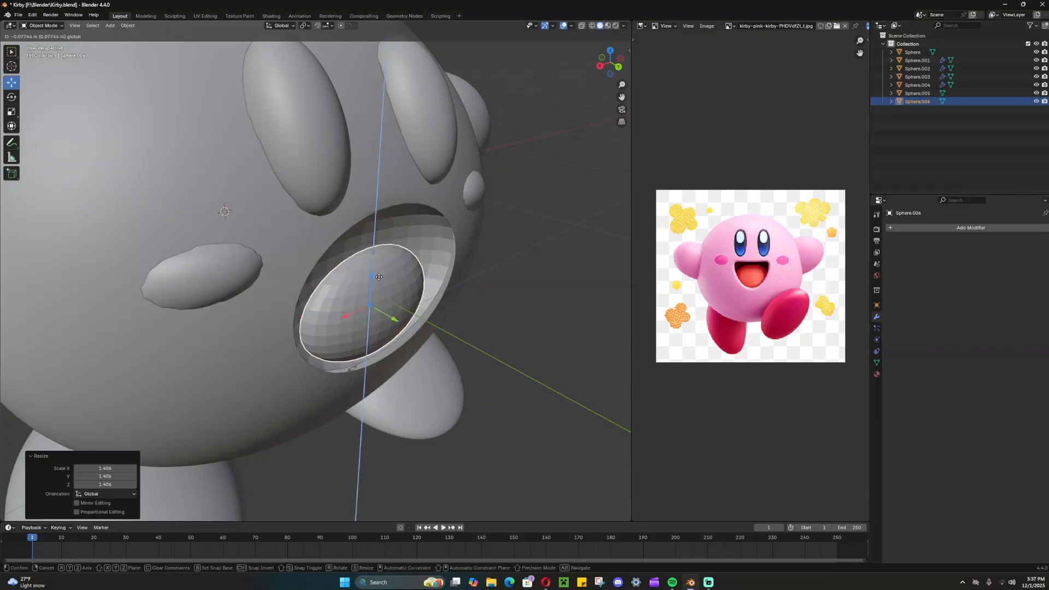
pyautogui.click(381, 280)
# Step: Widen the tongue to 1.302 along X and shift it about -0.019 m along X to centre it in the mouth
pyautogui.moveTo(515, 335); pyautogui.dragTo(436, 338, button='middle')
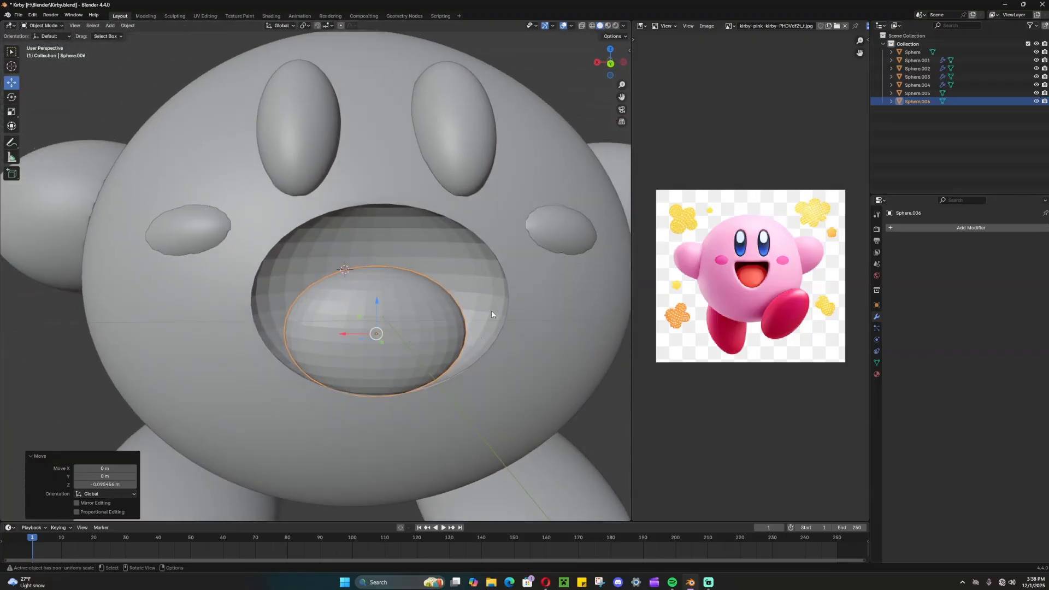
pyautogui.press('s')
pyautogui.press('x')
pyautogui.click(524, 311)
pyautogui.press('g')
pyautogui.press('x')
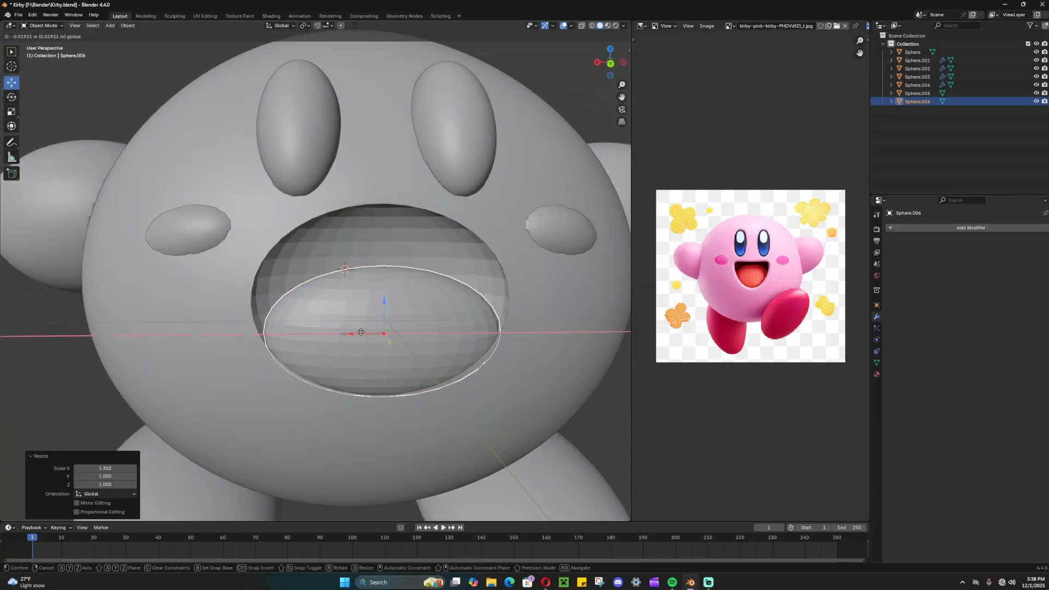
pyautogui.click(361, 332)
# Step: Tilt the tongue about 22.6° around the X axis to follow the slope of the mouth opening
pyautogui.moveTo(457, 359); pyautogui.dragTo(487, 373, button='middle')
pyautogui.hotkey('shift', 'space')
pyautogui.press('r')
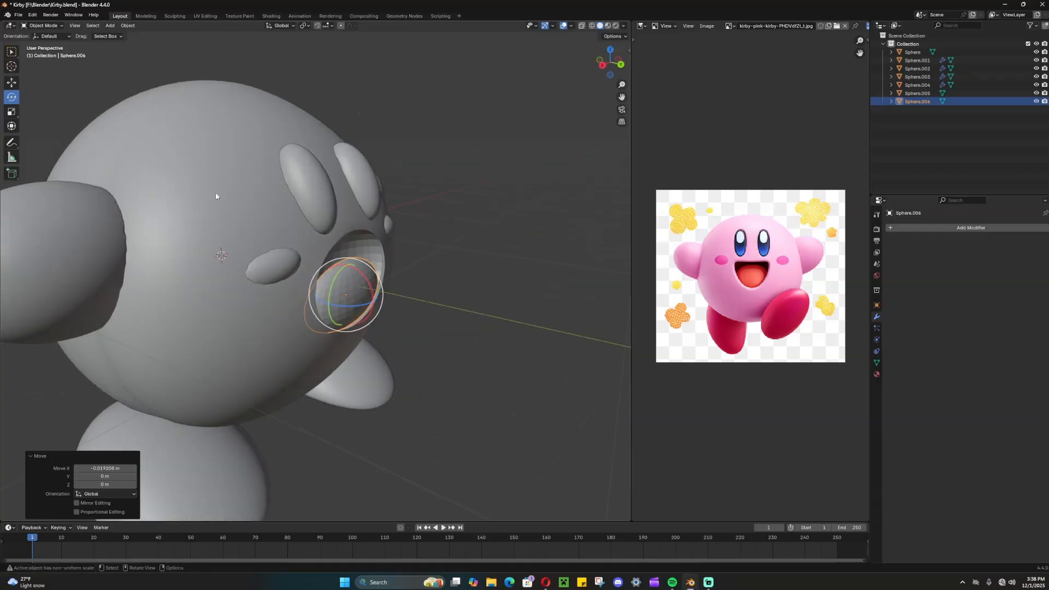
pyautogui.moveTo(362, 276); pyautogui.dragTo(362, 269)
pyautogui.moveTo(476, 334); pyautogui.dragTo(405, 340, button='middle')
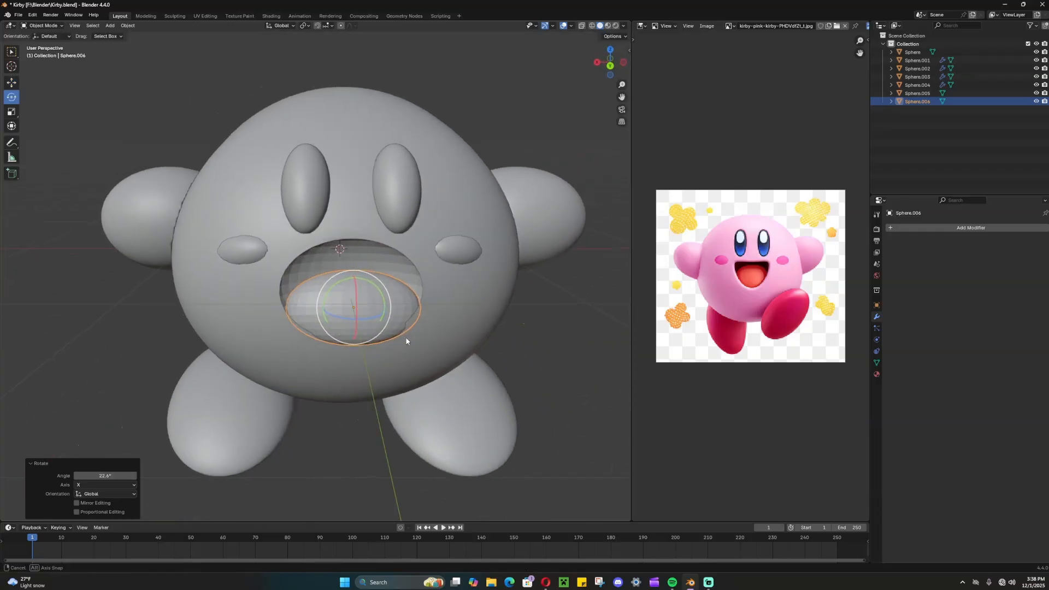
pyautogui.click(498, 364)
pyautogui.moveTo(497, 364); pyautogui.dragTo(415, 339, button='middle')
pyautogui.click(353, 316)
pyautogui.moveTo(353, 316); pyautogui.dragTo(485, 336, button='middle')
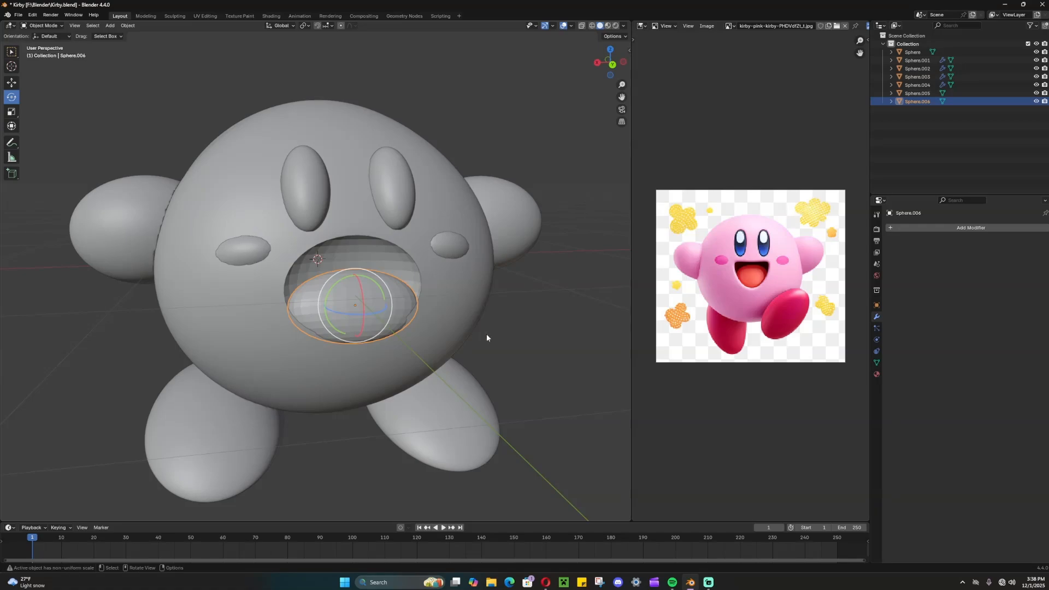
# Step: Raise the tongue about 0.016 m along Z and move it about -0.032 m along Y
pyautogui.click(12, 82)
pyautogui.moveTo(354, 273); pyautogui.dragTo(354, 267)
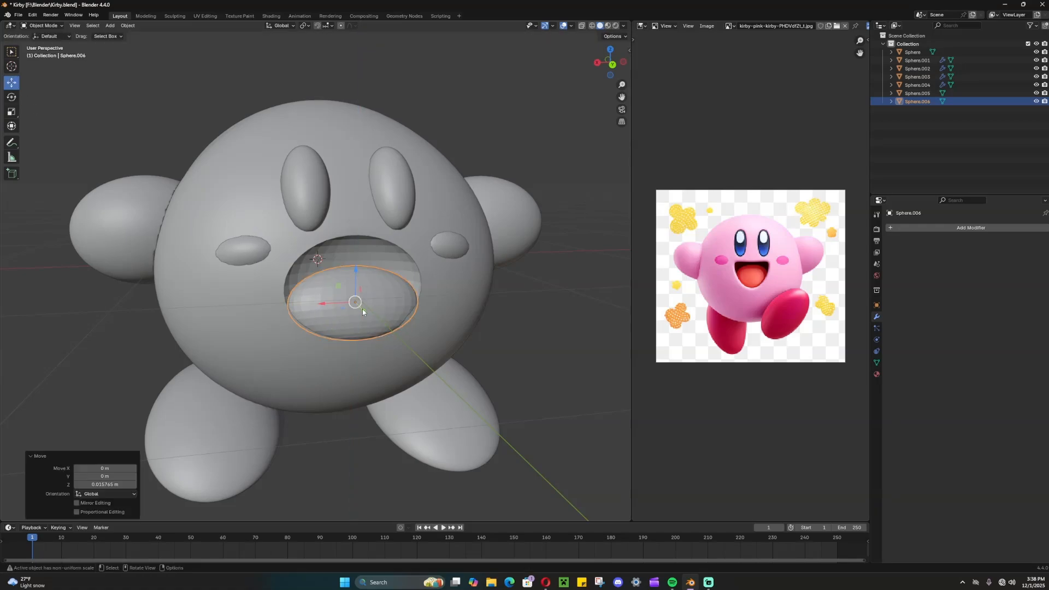
pyautogui.moveTo(362, 310); pyautogui.dragTo(358, 311)
pyautogui.moveTo(505, 350); pyautogui.dragTo(483, 356, button='middle')
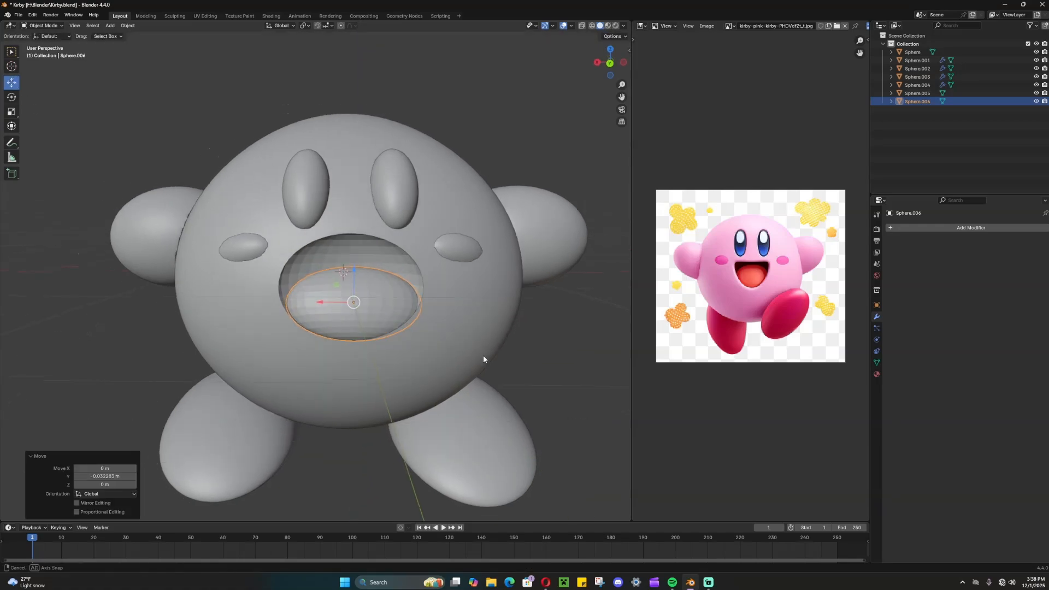
pyautogui.click(537, 377)
pyautogui.moveTo(540, 378)
pyautogui.mouseDown(button='middle')
pyautogui.moveTo(507, 382)
pyautogui.moveTo(520, 360)
pyautogui.moveTo(546, 369)
pyautogui.mouseUp(button='middle')
pyautogui.scroll(-2, 520, 361)
# Step: Add a Subdivision Surface modifier to the tongue, raise its viewport level and apply it
pyautogui.click(341, 292)
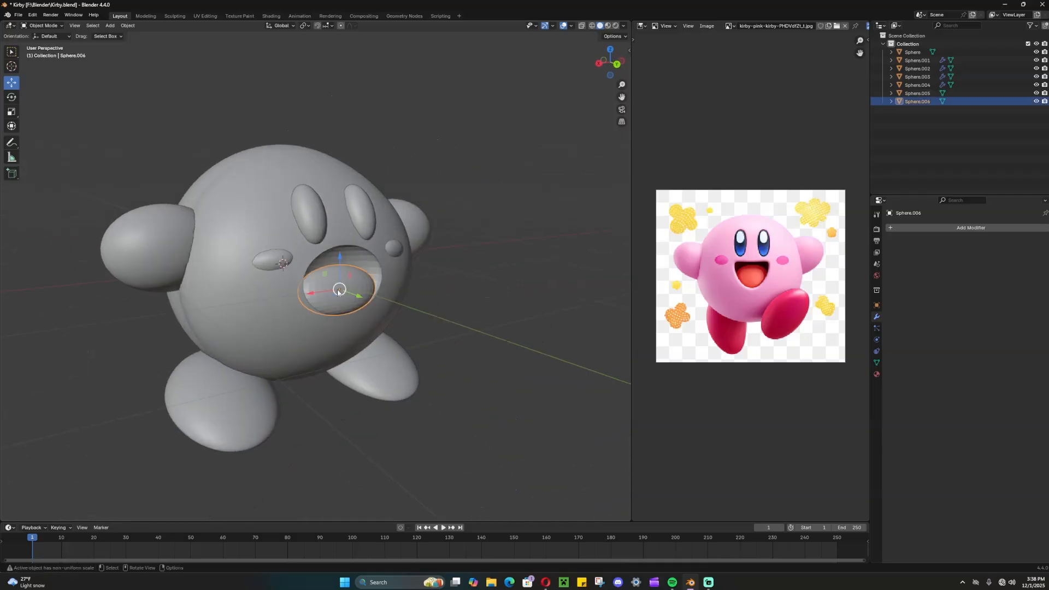
pyautogui.keyDown('shift'); pyautogui.click(355, 264); pyautogui.keyUp('shift')
pyautogui.click(436, 304)
pyautogui.click(335, 291)
pyautogui.click(950, 227)
pyautogui.moveTo(929, 235)
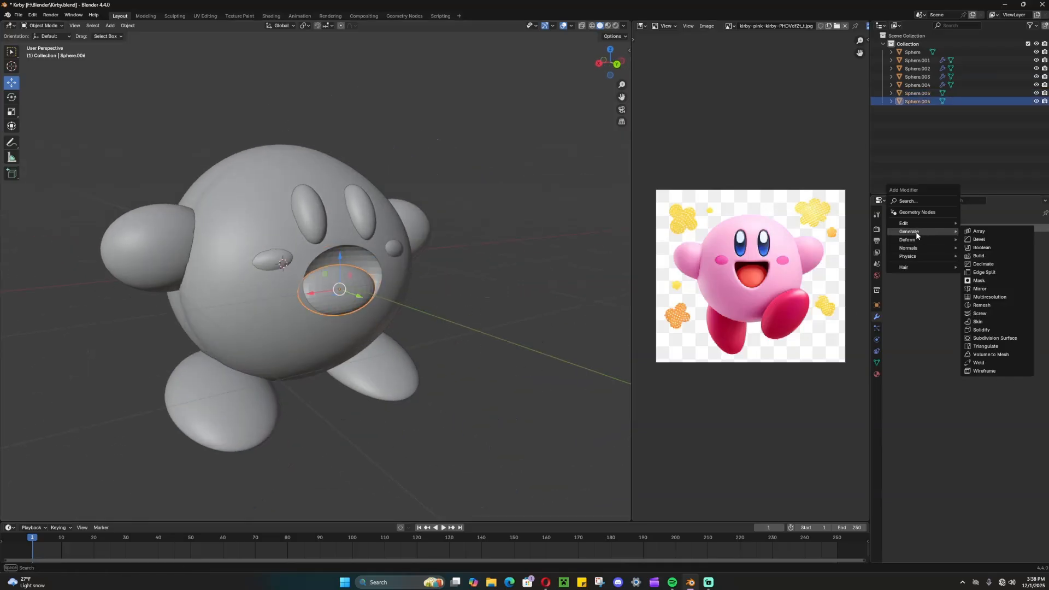
pyautogui.click(989, 339)
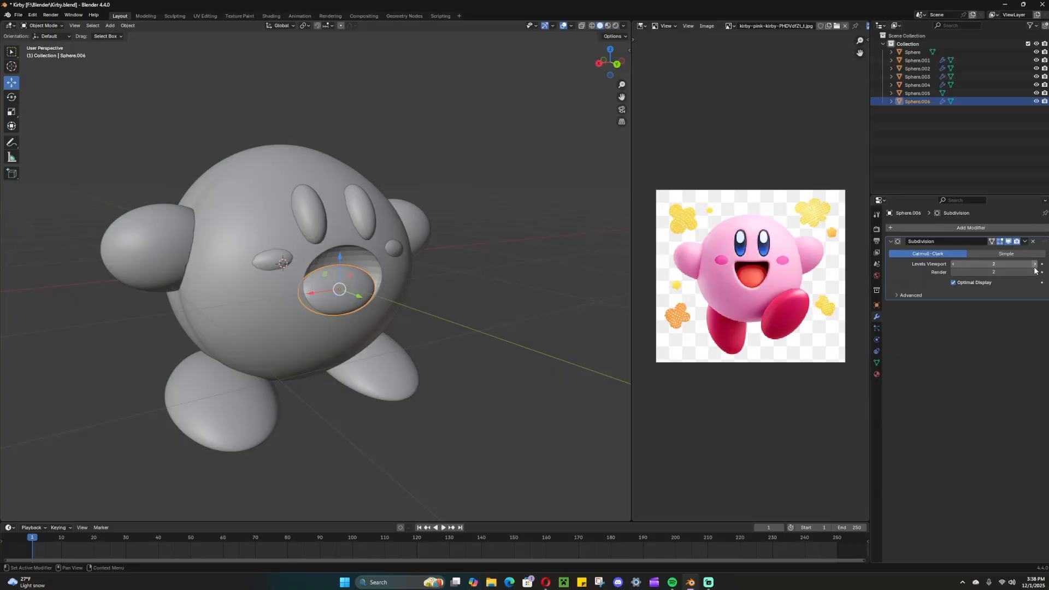
pyautogui.click(1025, 241)
pyautogui.click(989, 250)
# Step: Add a Subdivision Surface modifier to the mouth bowl and apply it
pyautogui.click(361, 264)
pyautogui.click(887, 228)
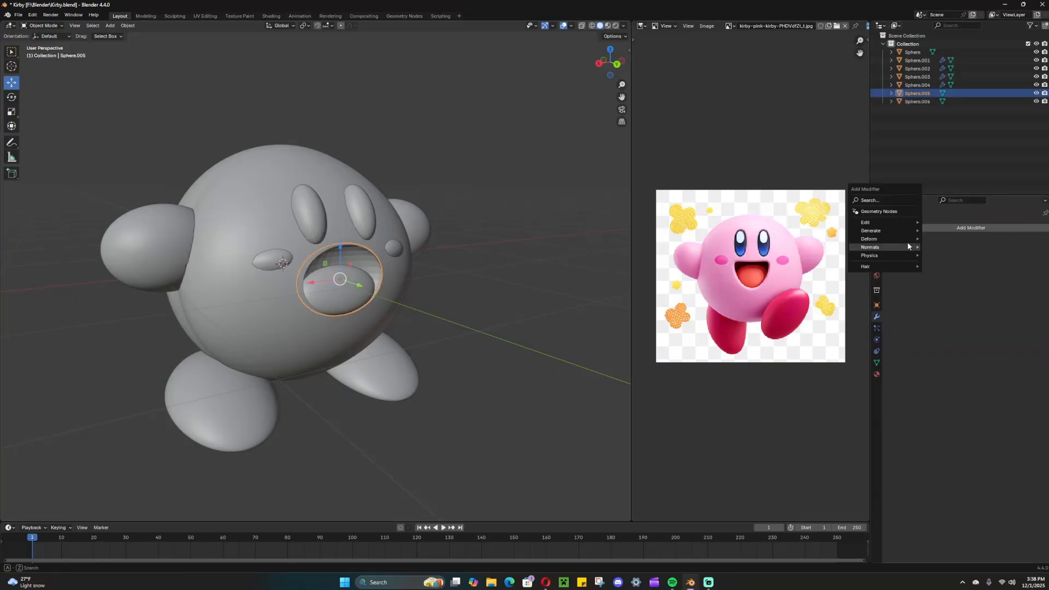
pyautogui.moveTo(884, 231)
pyautogui.click(958, 337)
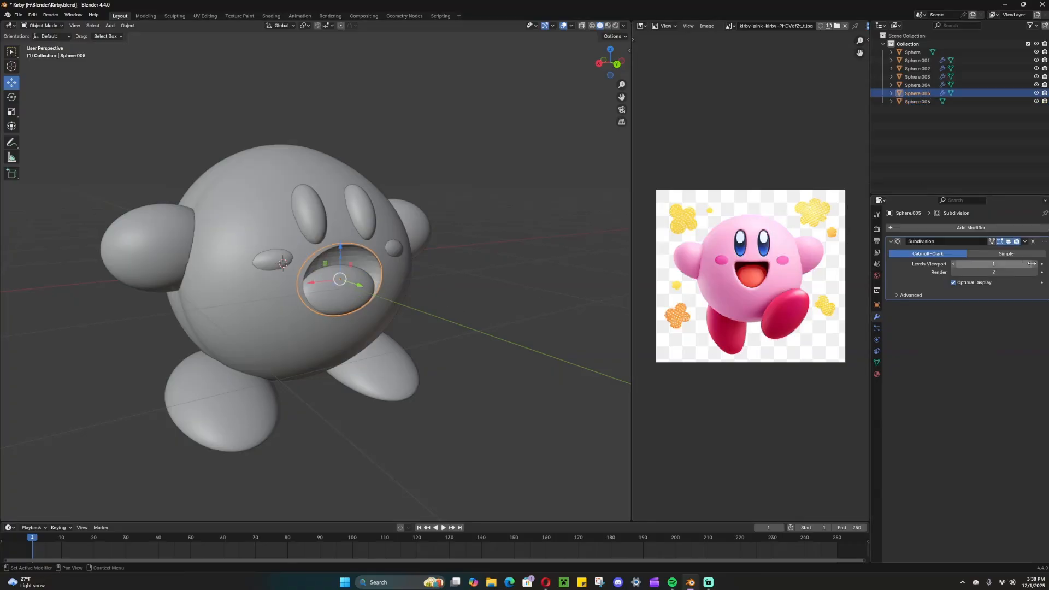
pyautogui.click(1025, 241)
pyautogui.click(1004, 250)
pyautogui.click(450, 294)
pyautogui.moveTo(451, 294); pyautogui.dragTo(417, 306, button='middle')
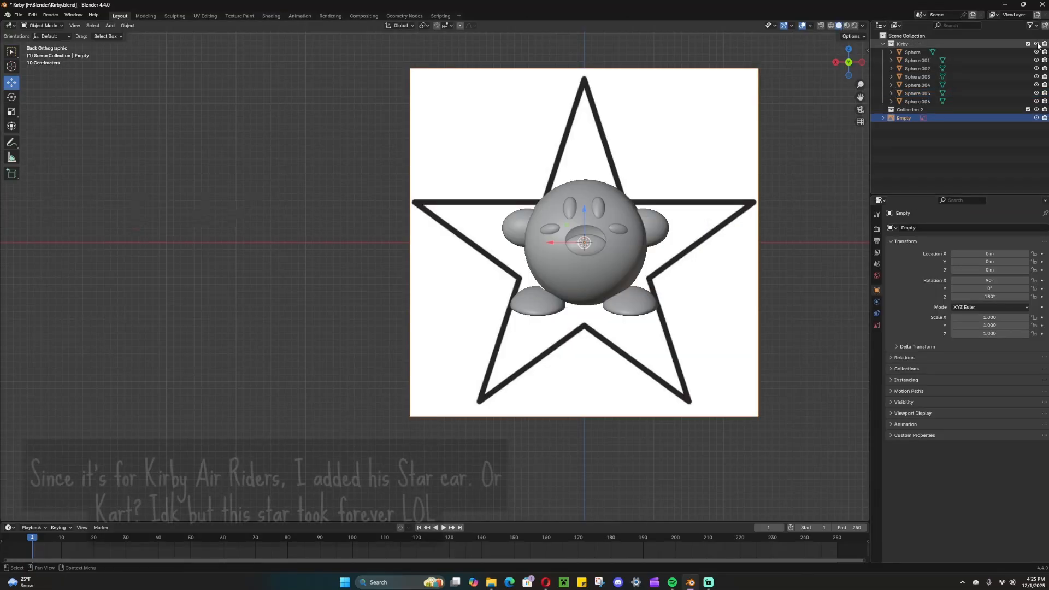
# Step: Exclude the Kirby collection from the view layer and move the star reference image into Collection 2
pyautogui.click(1028, 44)
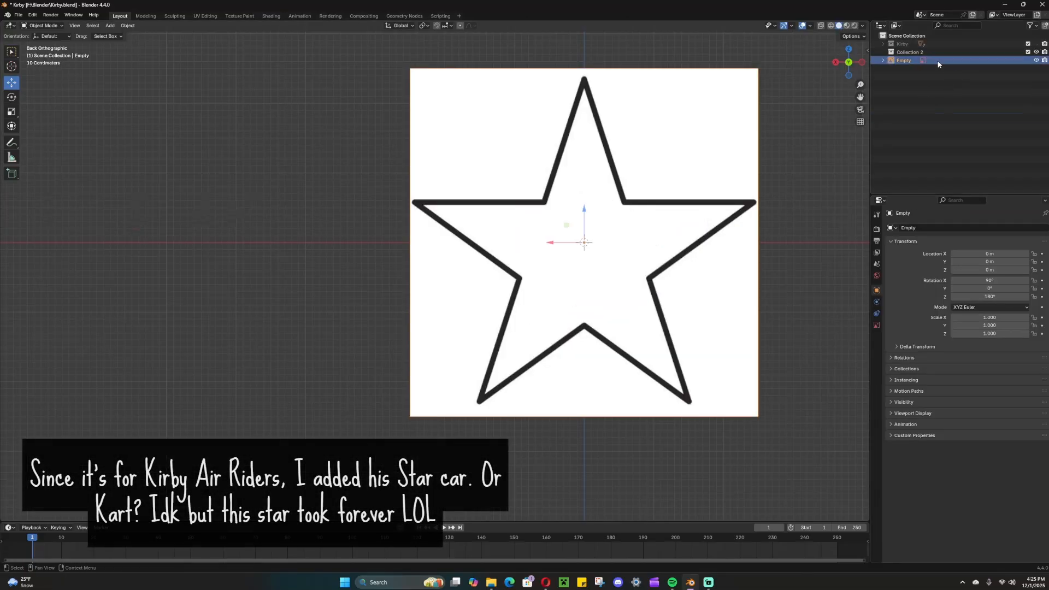
pyautogui.moveTo(943, 63); pyautogui.dragTo(906, 52)
pyautogui.click(885, 53)
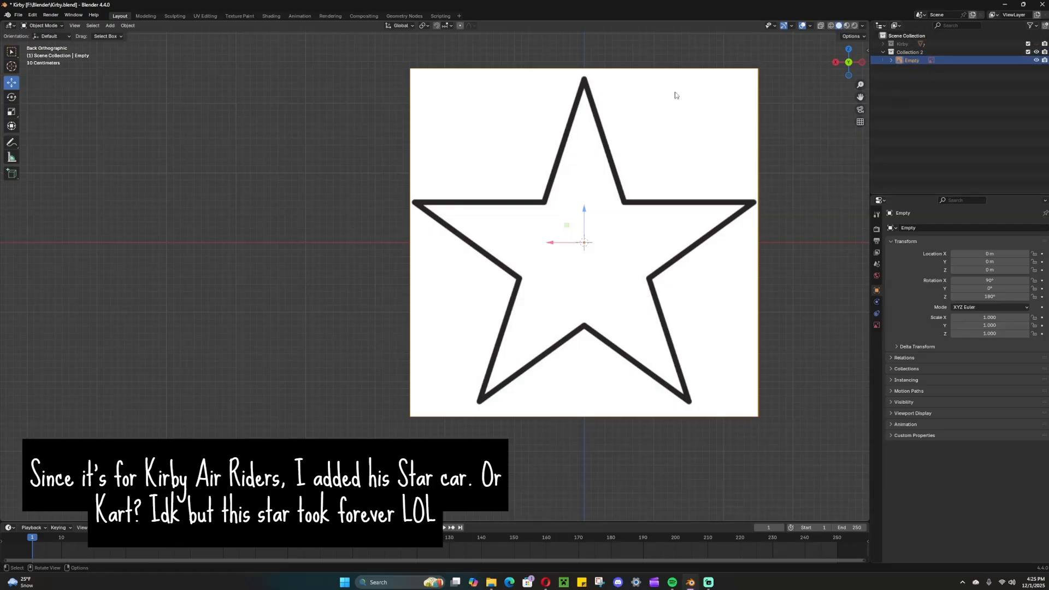
# Step: Add a 2 m cube at the centre of the star reference and switch the viewport to wireframe shading
pyautogui.click(110, 25)
pyautogui.moveTo(126, 37)
pyautogui.click(186, 45)
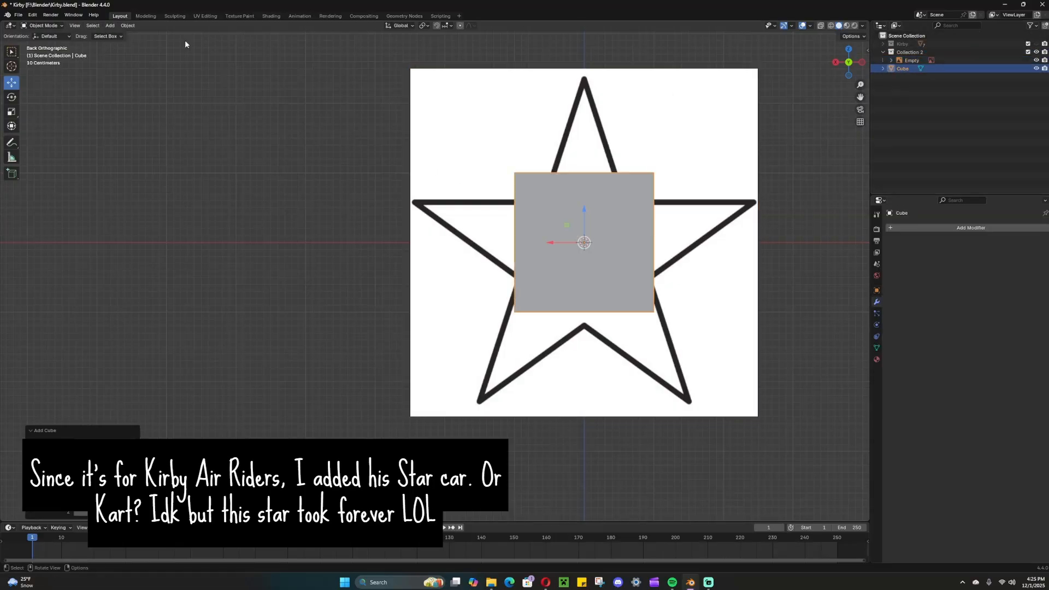
pyautogui.click(830, 27)
pyautogui.scroll(1, 644, 208)
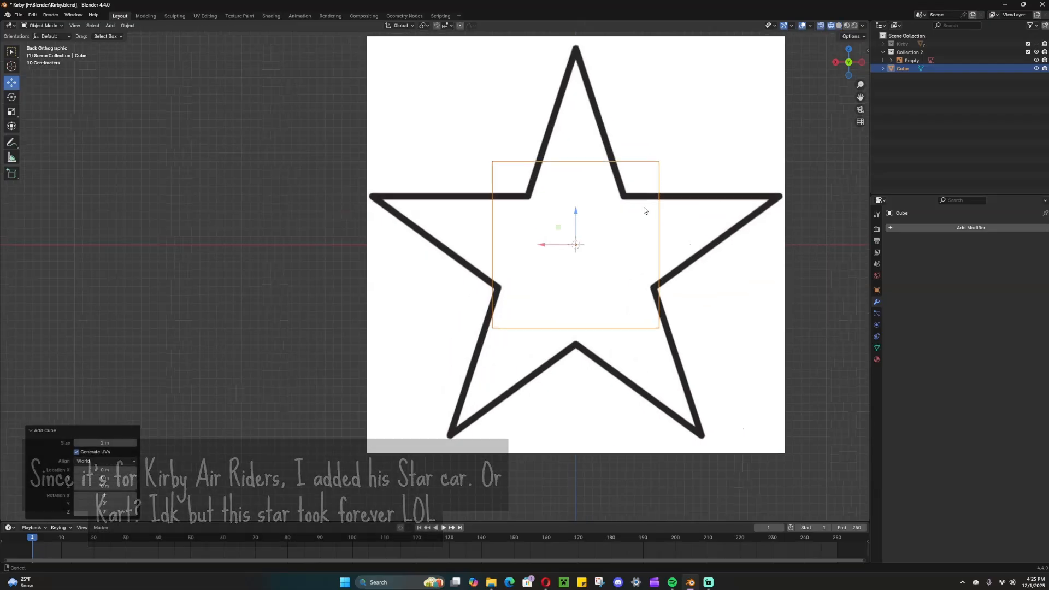
pyautogui.moveTo(644, 208)
pyautogui.keyDown('shift'); pyautogui.mouseDown(button='middle')
pyautogui.moveTo(568, 227)
pyautogui.moveTo(576, 241)
pyautogui.mouseUp(button='middle'); pyautogui.keyUp('shift')
pyautogui.scroll(1, 595, 238)
pyautogui.scroll(-1, 575, 240)
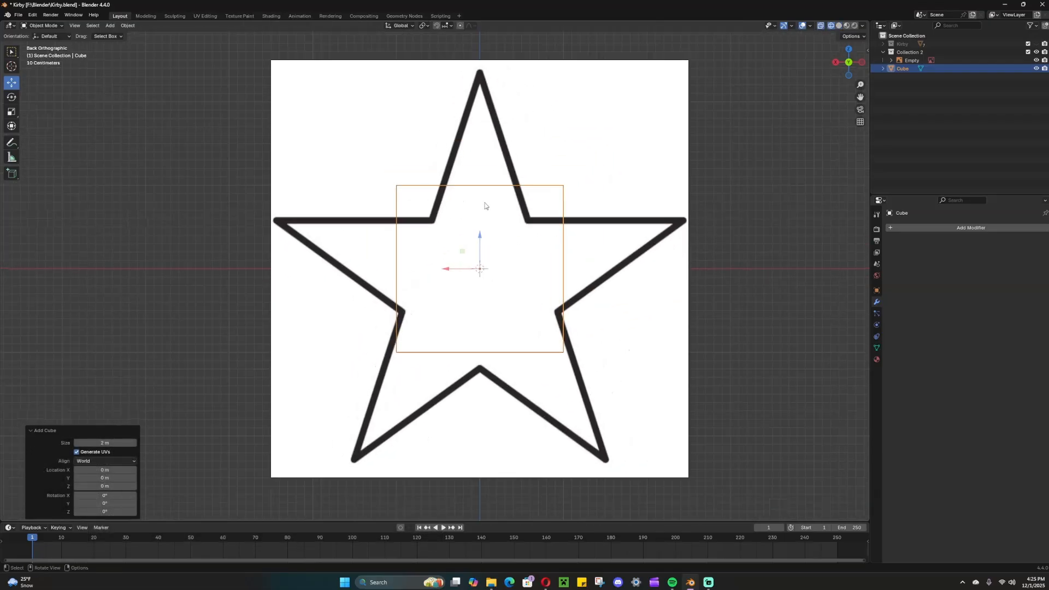
# Step: In Edit Mode, move the cube's bottom-middle vertices to the star's lower notch and the bottom-right vertices to the lower-right tip
pyautogui.press('Tab')
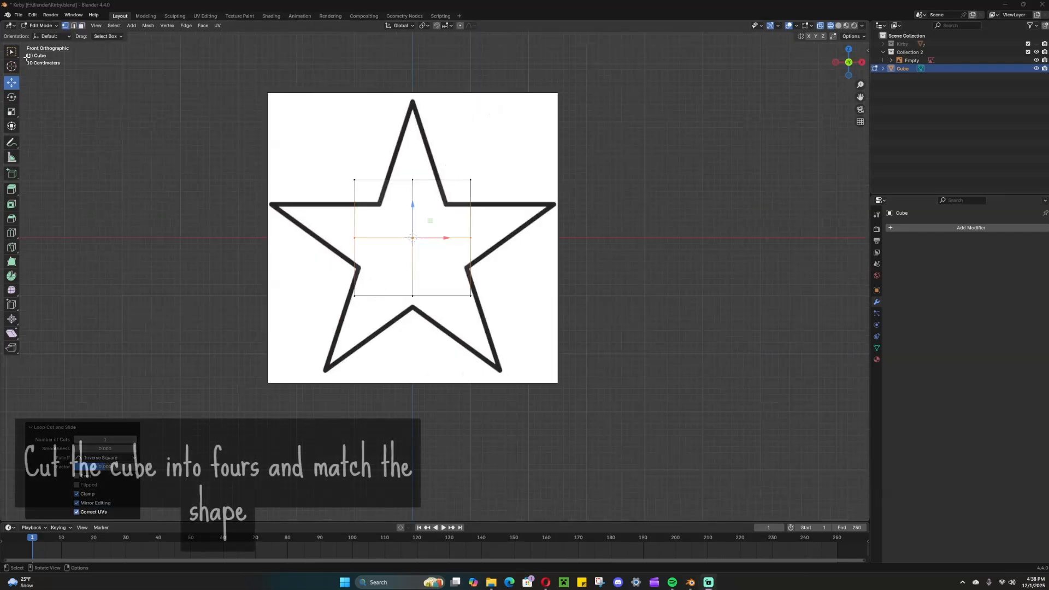
pyautogui.click(411, 295)
pyautogui.moveTo(413, 263); pyautogui.dragTo(414, 271)
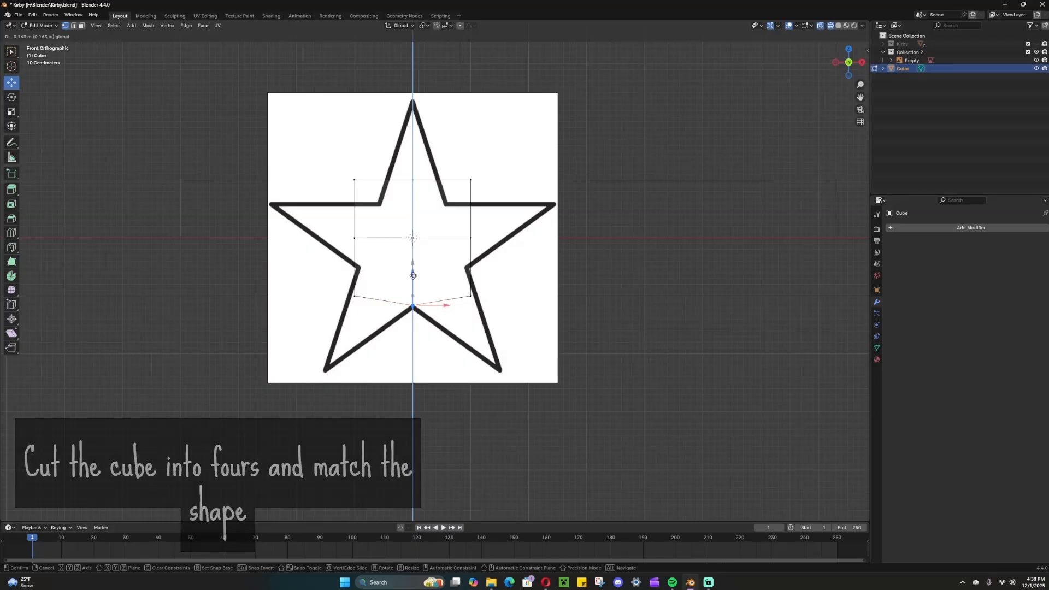
pyautogui.click(471, 296)
pyautogui.press('g')
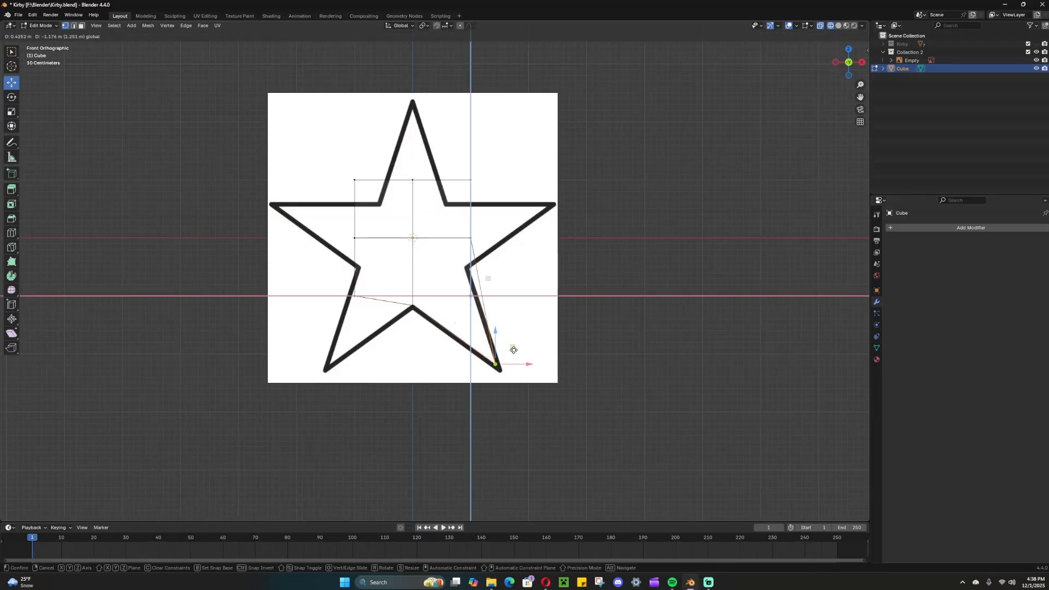
pyautogui.click(514, 350)
# Step: Move the right-middle vertices onto the star's right inner corner and the top-right vertices onto its right tip
pyautogui.click(474, 240)
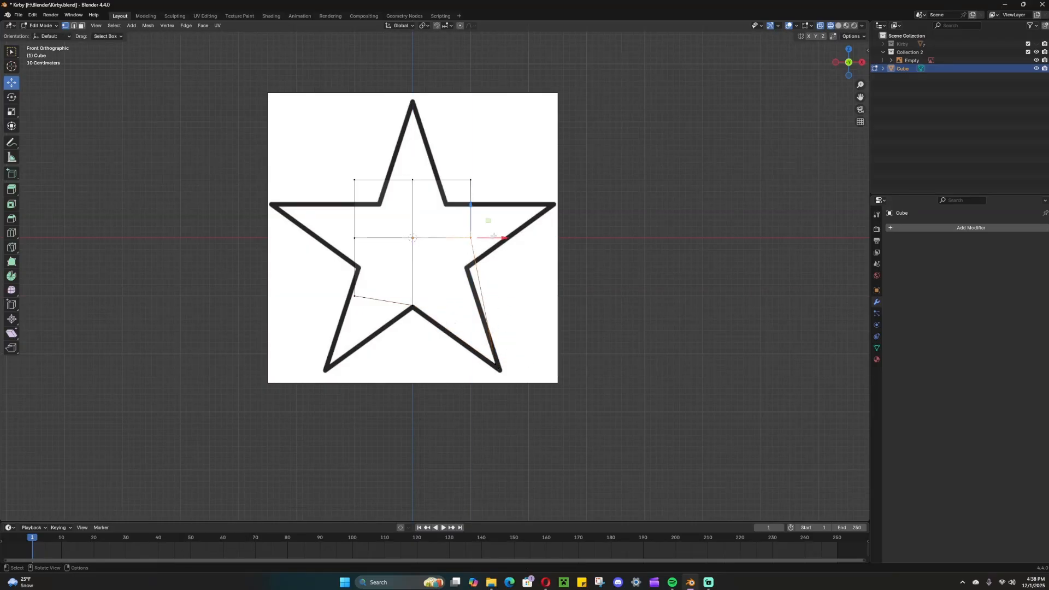
pyautogui.moveTo(488, 221); pyautogui.dragTo(483, 251)
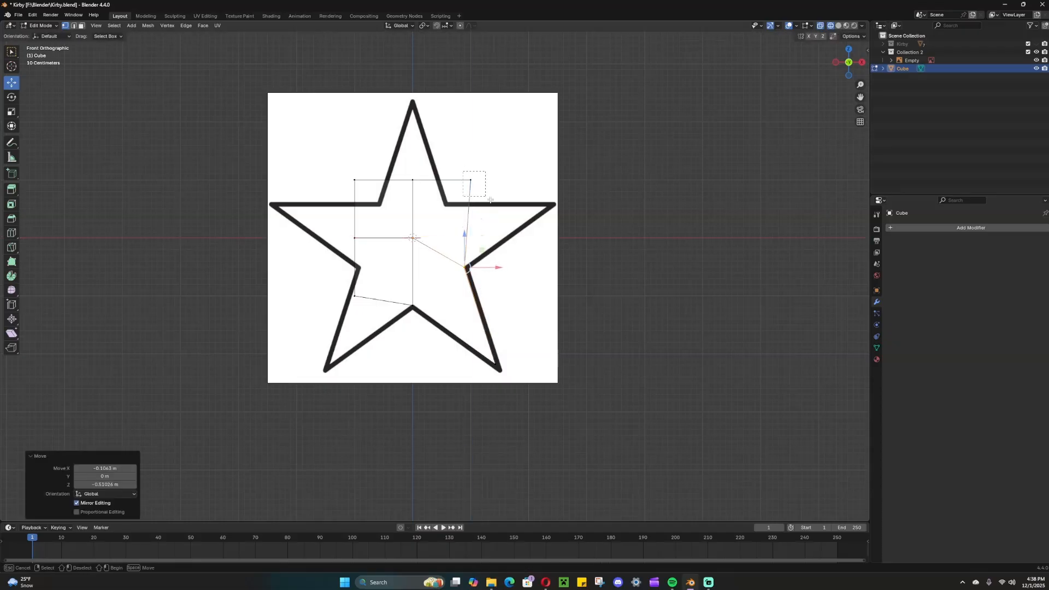
pyautogui.moveTo(490, 200); pyautogui.dragTo(564, 190)
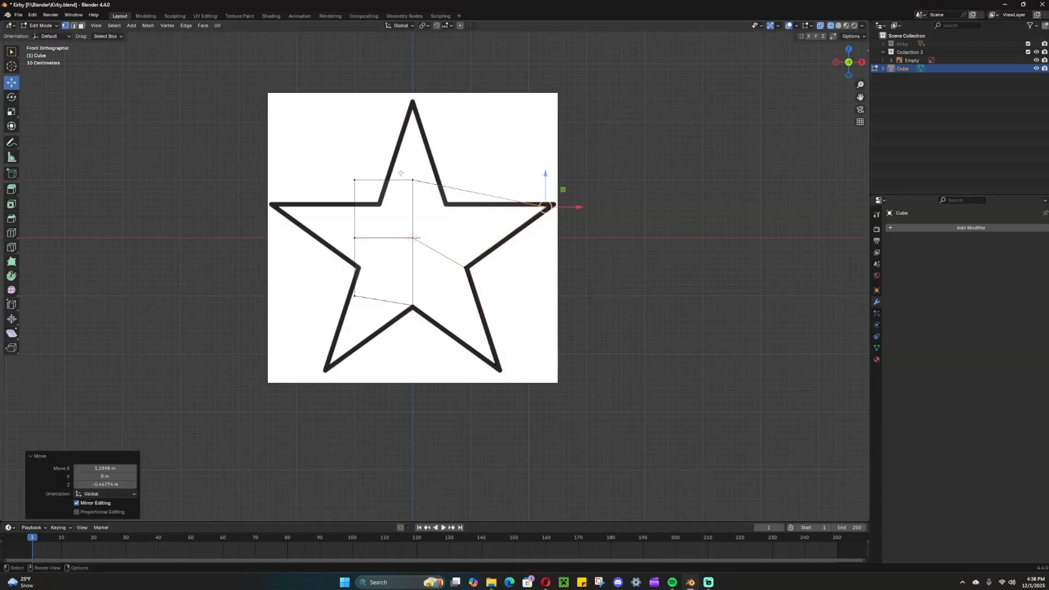
# Step: Move the top-middle vertices to the star's top tip and the left-side vertices to the left tip, left inner corner and lower-left tip
pyautogui.click(413, 176)
pyautogui.moveTo(413, 147); pyautogui.dragTo(415, 109)
pyautogui.moveTo(343, 170); pyautogui.dragTo(384, 201)
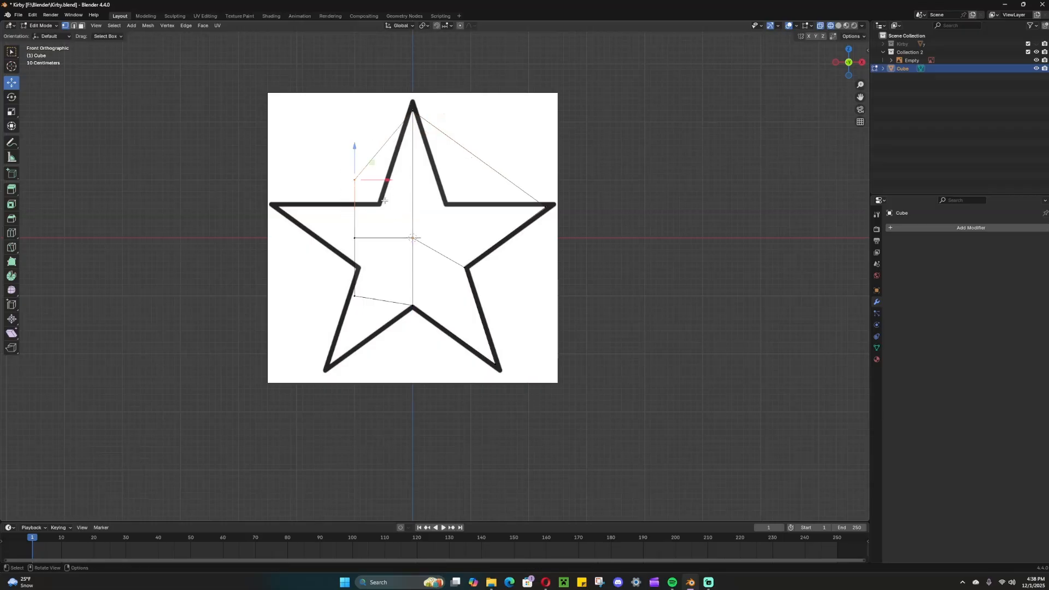
pyautogui.moveTo(373, 164); pyautogui.dragTo(298, 191)
pyautogui.click(354, 237)
pyautogui.moveTo(372, 222); pyautogui.dragTo(347, 348)
pyautogui.click(355, 296)
# Step: Add a vertical loop cut through each half of the star and move the new upper vertices onto the two upper inner corners
pyautogui.click(11, 233)
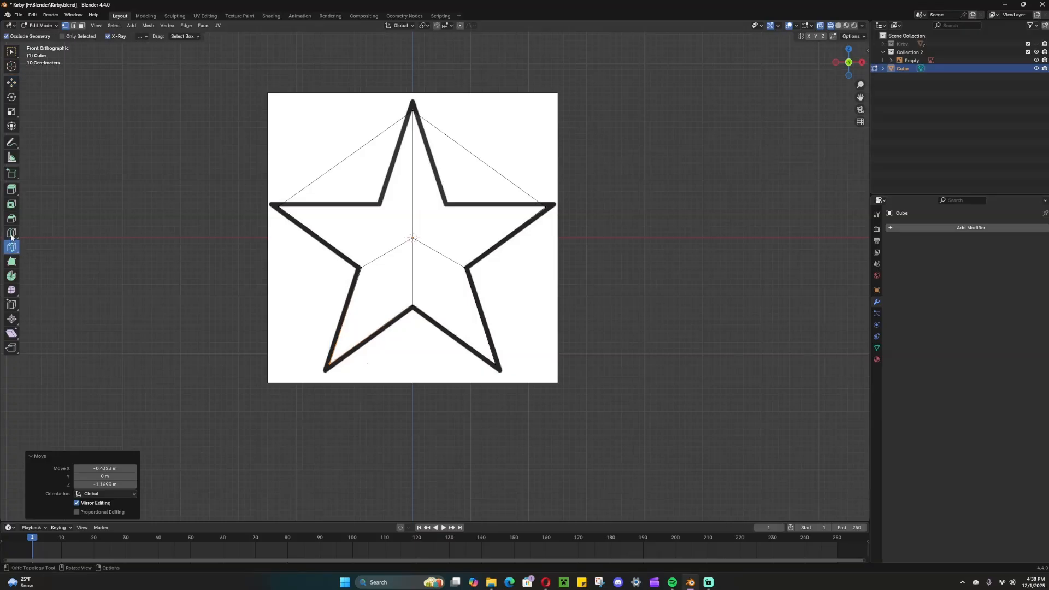
pyautogui.click(341, 172)
pyautogui.click(12, 82)
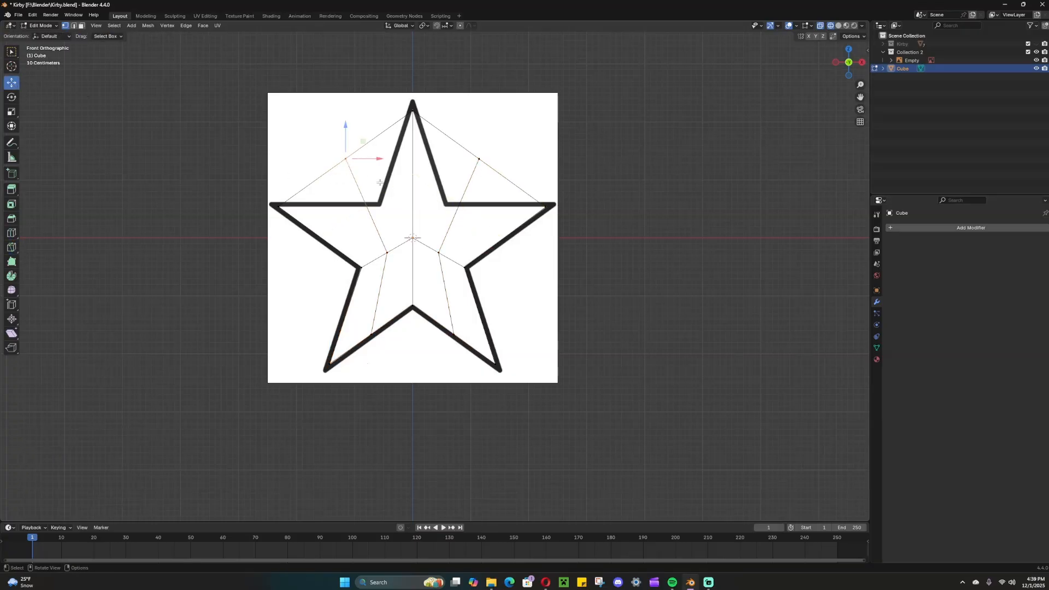
pyautogui.press('g')
pyautogui.click(398, 188)
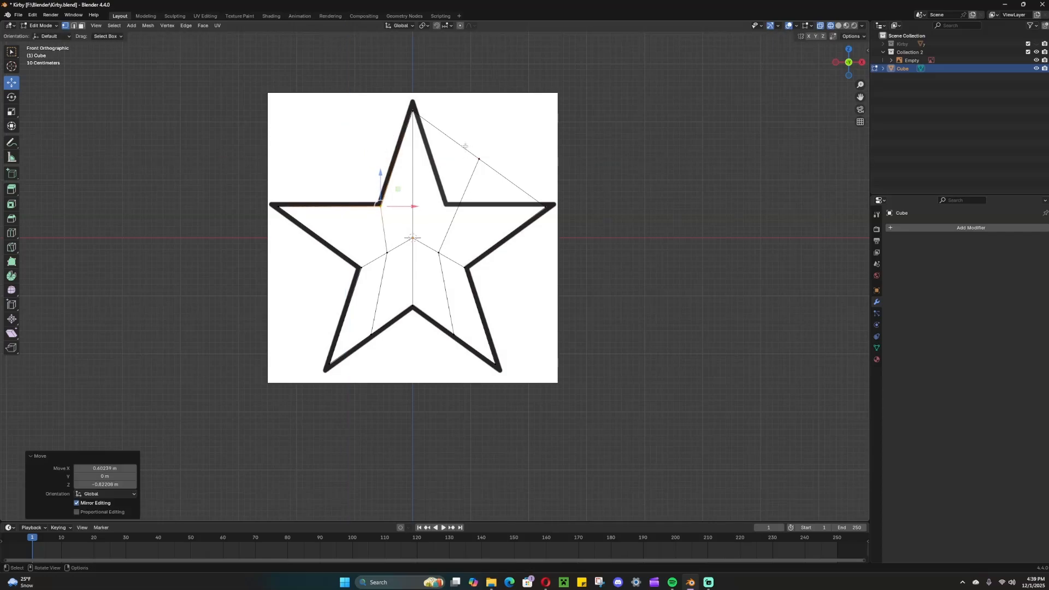
pyautogui.click(477, 149)
pyautogui.press('g')
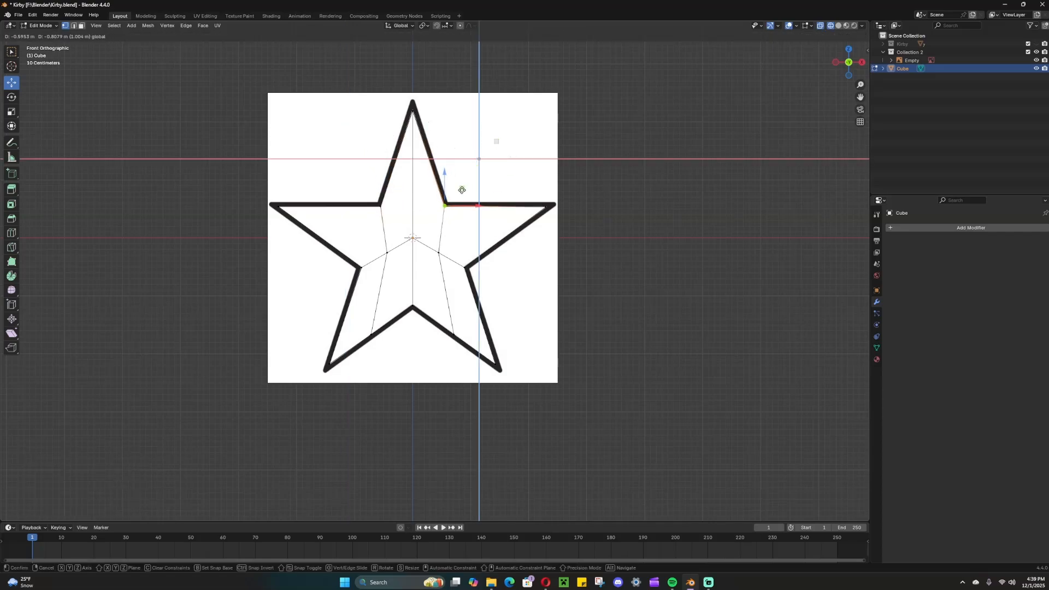
pyautogui.click(462, 190)
# Step: Return to Object Mode and hide the star reference image
pyautogui.moveTo(437, 248); pyautogui.dragTo(155, 121, button='middle')
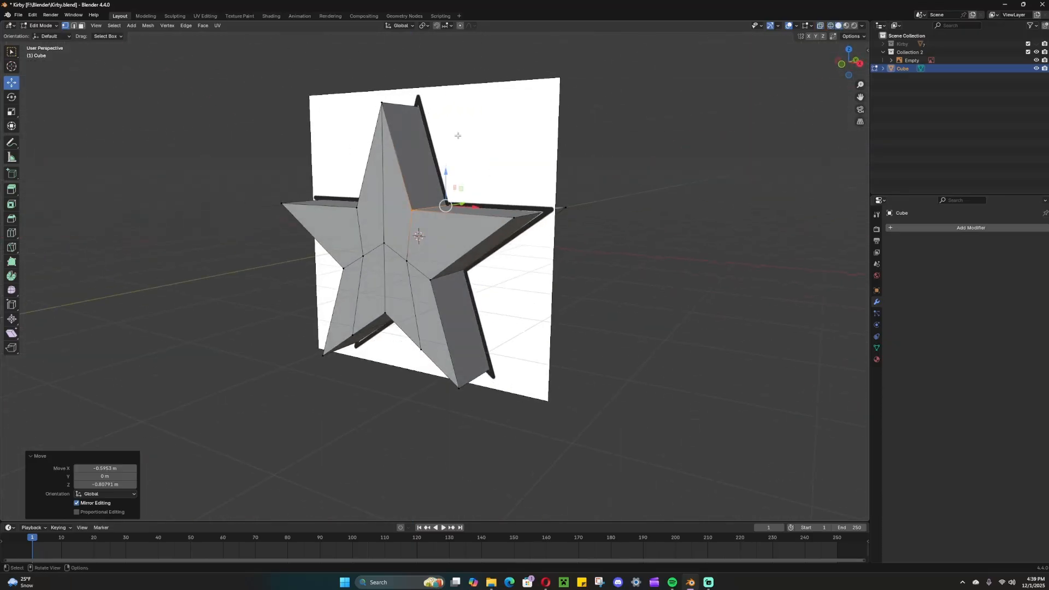
pyautogui.press('Tab')
pyautogui.click(511, 124)
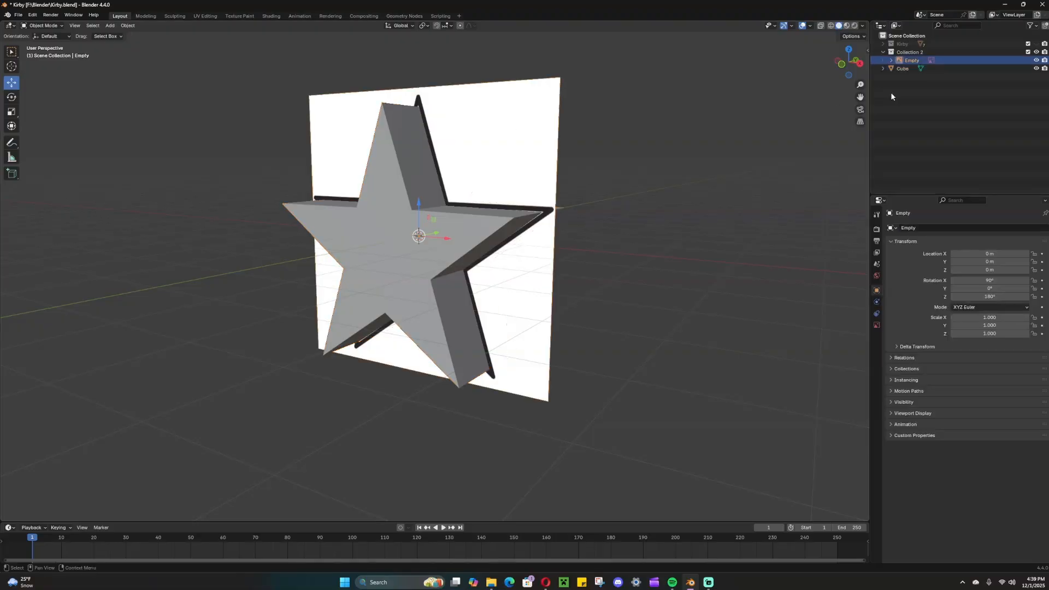
pyautogui.click(1036, 60)
# Step: Flatten the star by scaling it to about 0.32 along Y
pyautogui.moveTo(656, 240); pyautogui.dragTo(603, 230, button='middle')
pyautogui.click(493, 244)
pyautogui.moveTo(493, 243); pyautogui.dragTo(574, 288, button='middle')
pyautogui.press('s')
pyautogui.press('y')
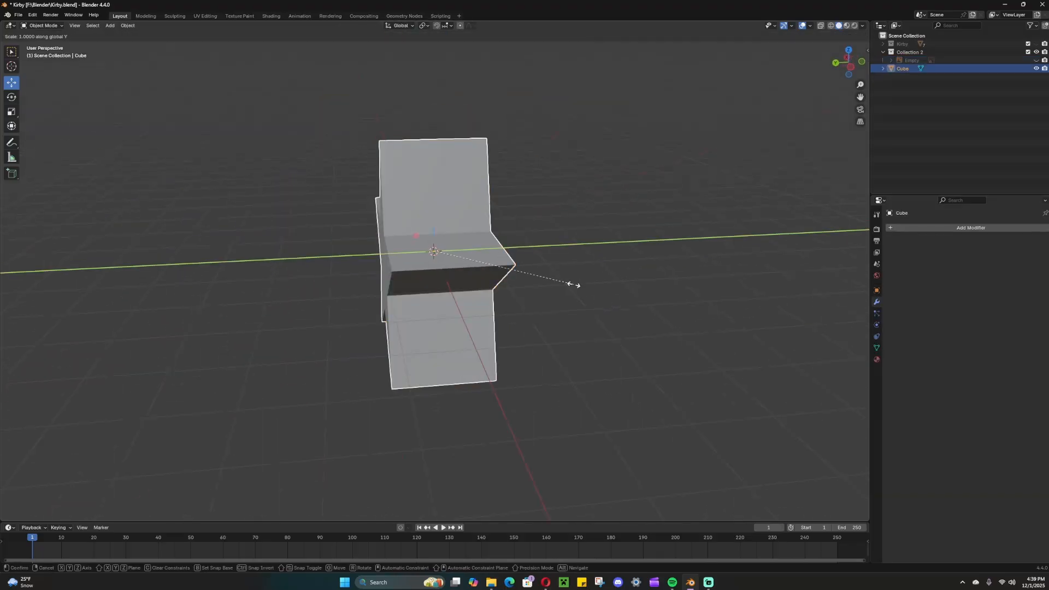
pyautogui.click(480, 272)
pyautogui.moveTo(480, 271); pyautogui.dragTo(675, 320, button='middle')
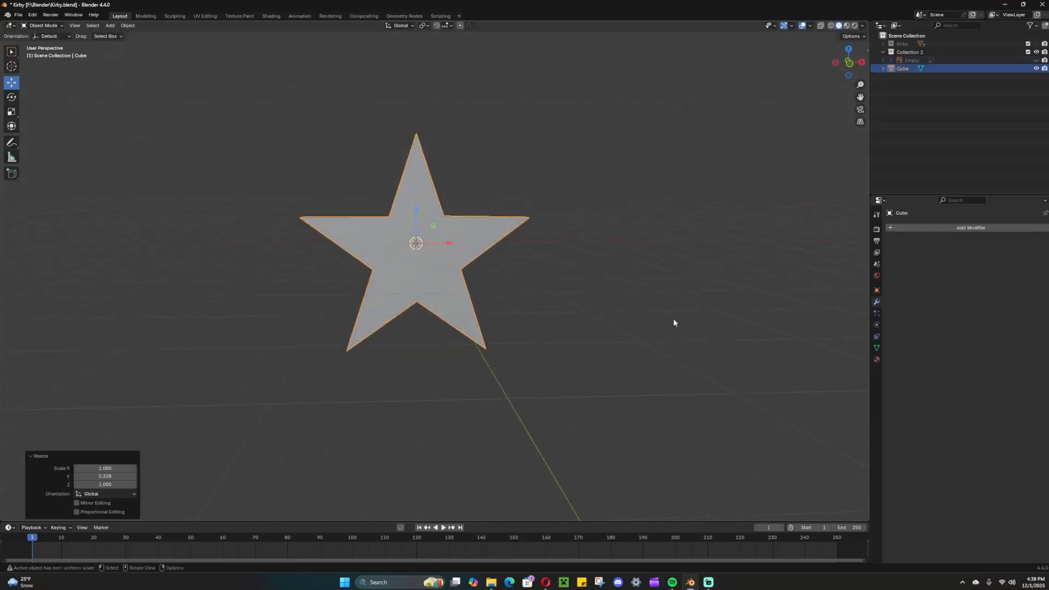
# Step: Add a Subdivision Surface modifier to the flattened star
pyautogui.click(926, 227)
pyautogui.moveTo(899, 221)
pyautogui.click(965, 332)
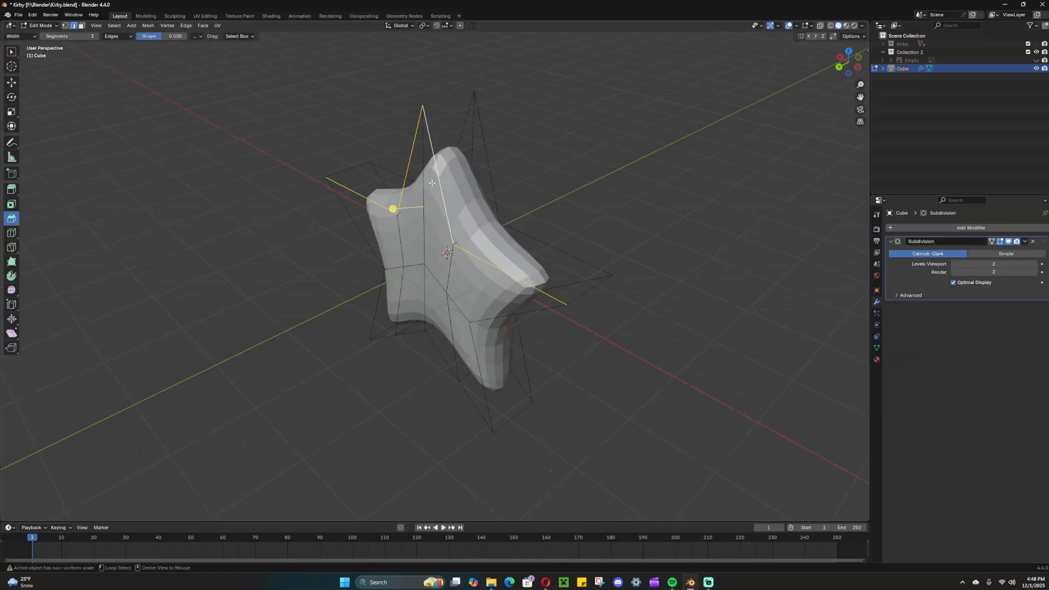
# Step: Bevel the outline edge loop on the star's back side about 0.098 m wide with 3 segments
pyautogui.keyDown('alt'); pyautogui.click(505, 274); pyautogui.keyUp('alt')
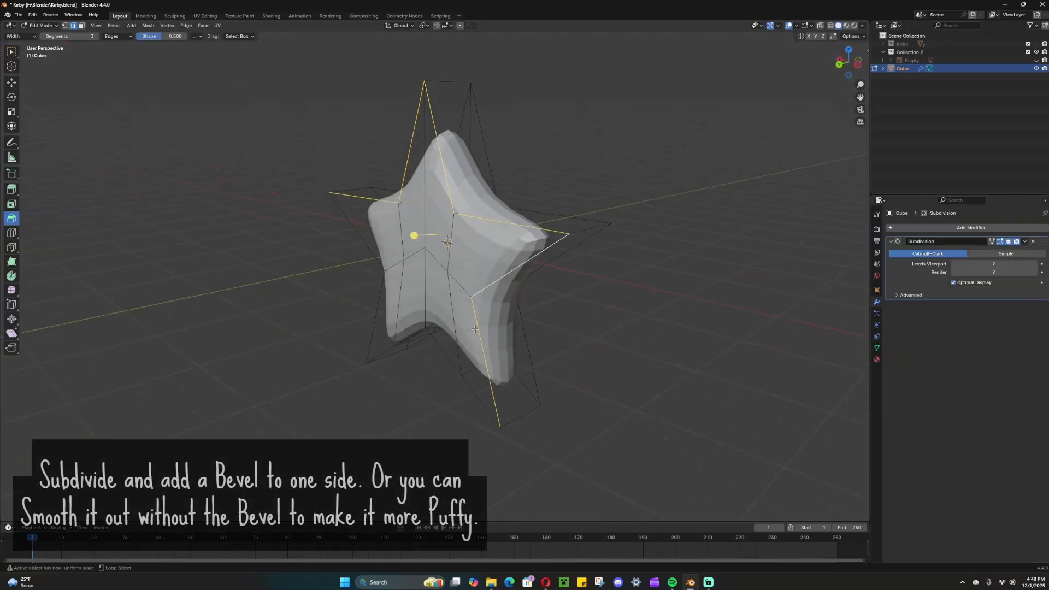
pyautogui.moveTo(395, 290); pyautogui.dragTo(387, 291)
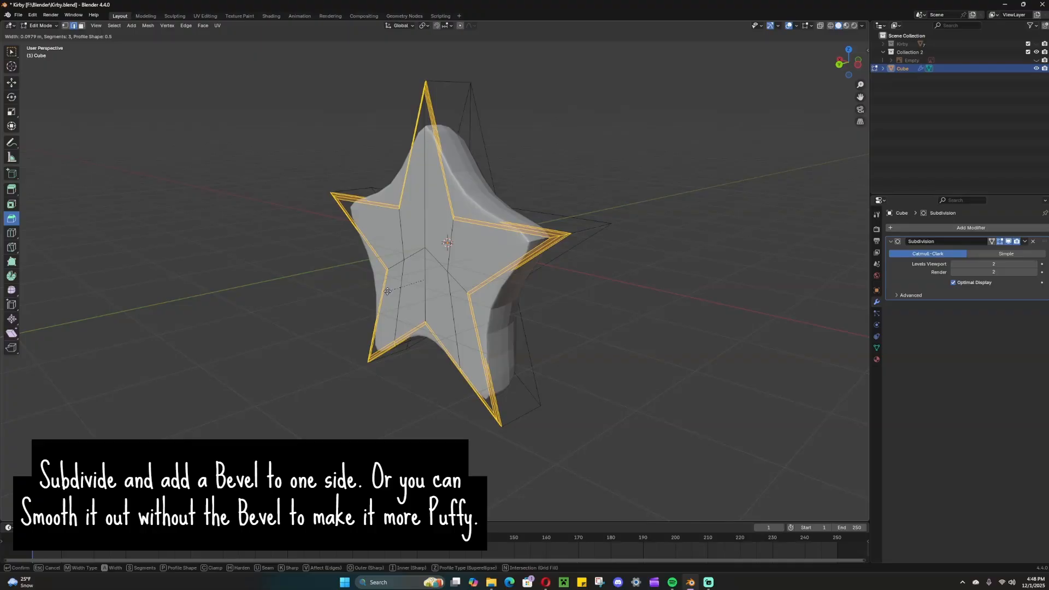
pyautogui.moveTo(559, 362); pyautogui.dragTo(517, 350, button='middle')
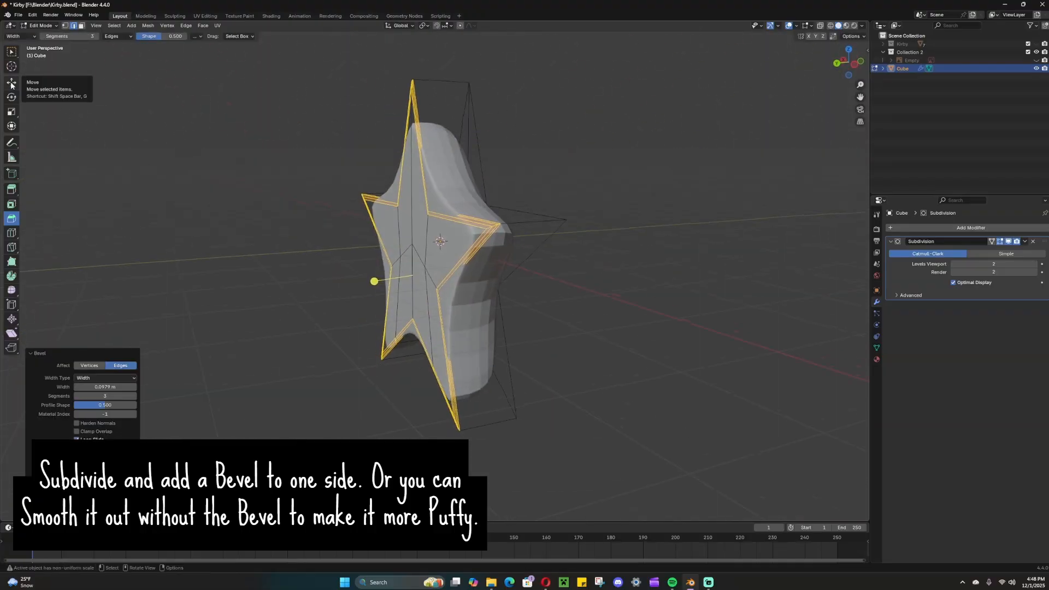
pyautogui.click(11, 84)
# Step: Return to Object Mode and shade the star smooth
pyautogui.moveTo(549, 267); pyautogui.dragTo(407, 273, button='middle')
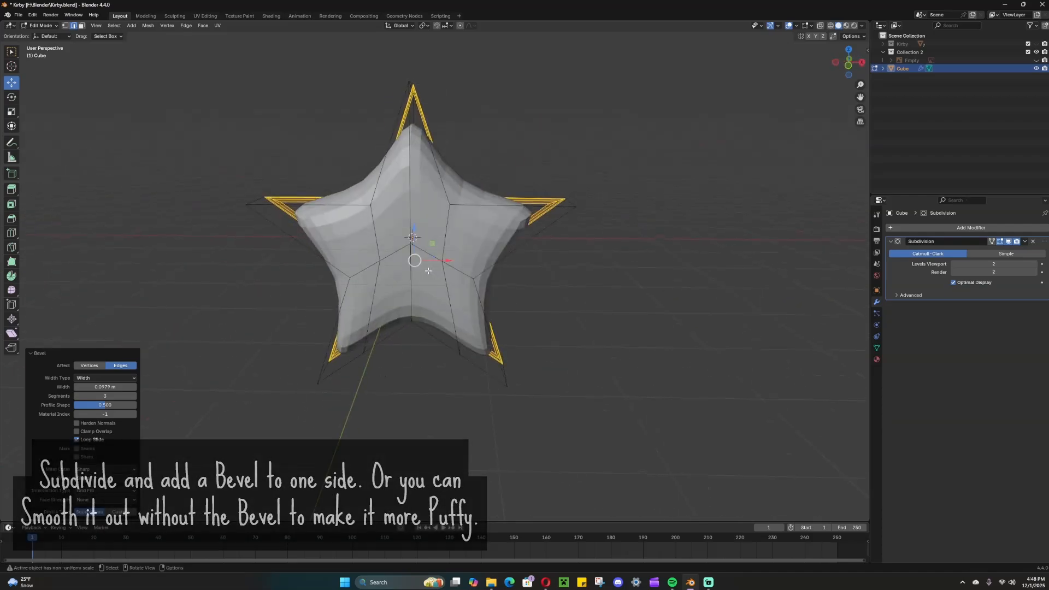
pyautogui.press('Tab')
pyautogui.moveTo(530, 300); pyautogui.dragTo(520, 260, button='middle')
pyautogui.rightClick(486, 276)
pyautogui.click(483, 276)
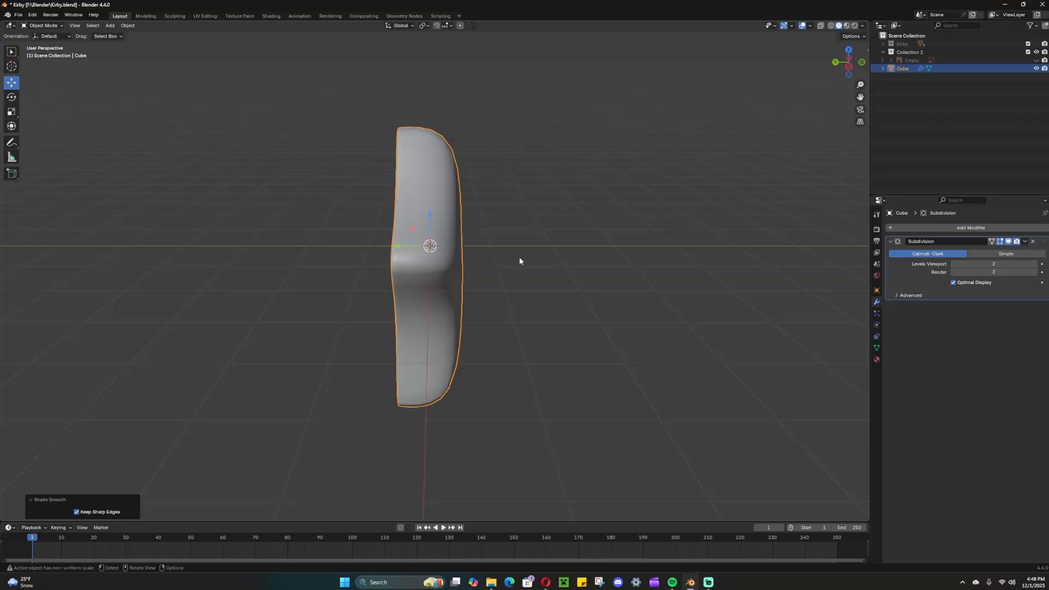
# Step: Rotate the star about -88.4° around the X axis so its flat side faces down
pyautogui.click(11, 97)
pyautogui.moveTo(452, 225); pyautogui.dragTo(404, 221)
pyautogui.moveTo(403, 221); pyautogui.dragTo(500, 287, button='middle')
# Step: Apply the star's Subdivision modifier and deselect the star
pyautogui.click(1026, 241)
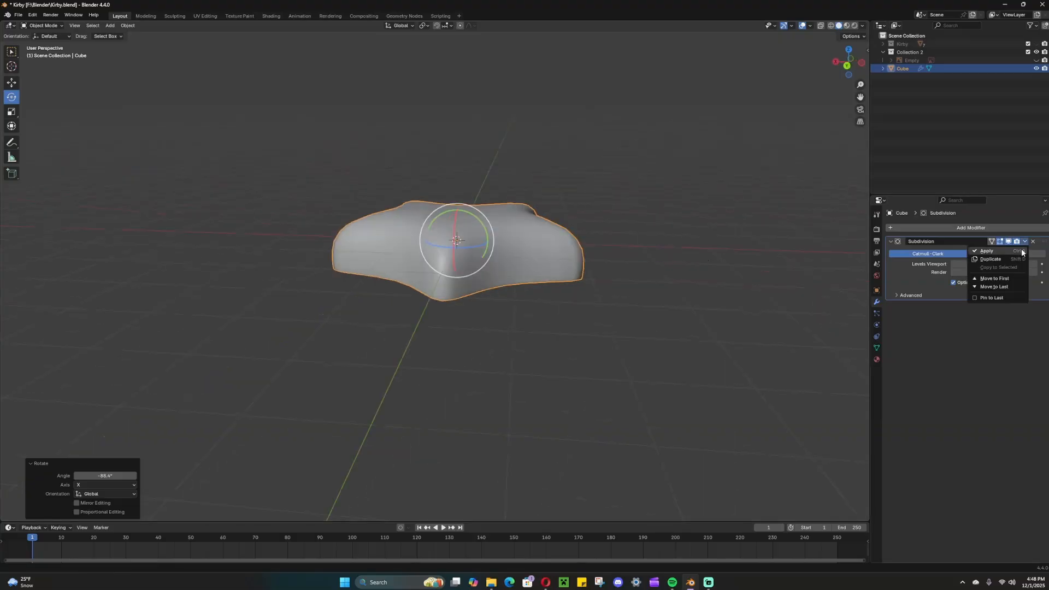
pyautogui.click(1016, 251)
pyautogui.click(644, 264)
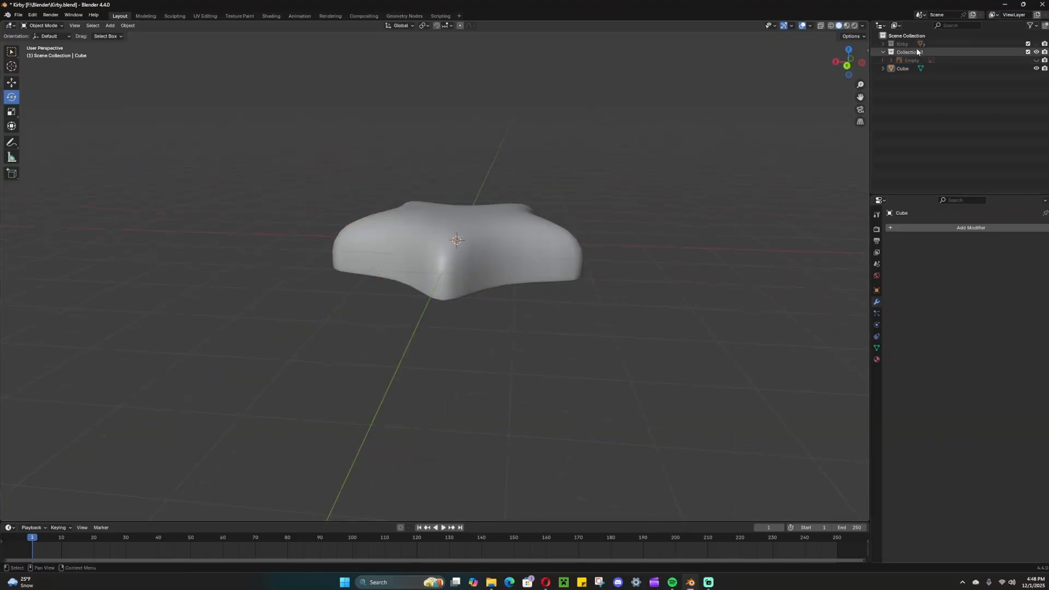
# Step: Unhide the Kirby collection and move the star down about 1.45 m along Z, beneath Kirby's feet
pyautogui.click(1037, 43)
pyautogui.click(458, 218)
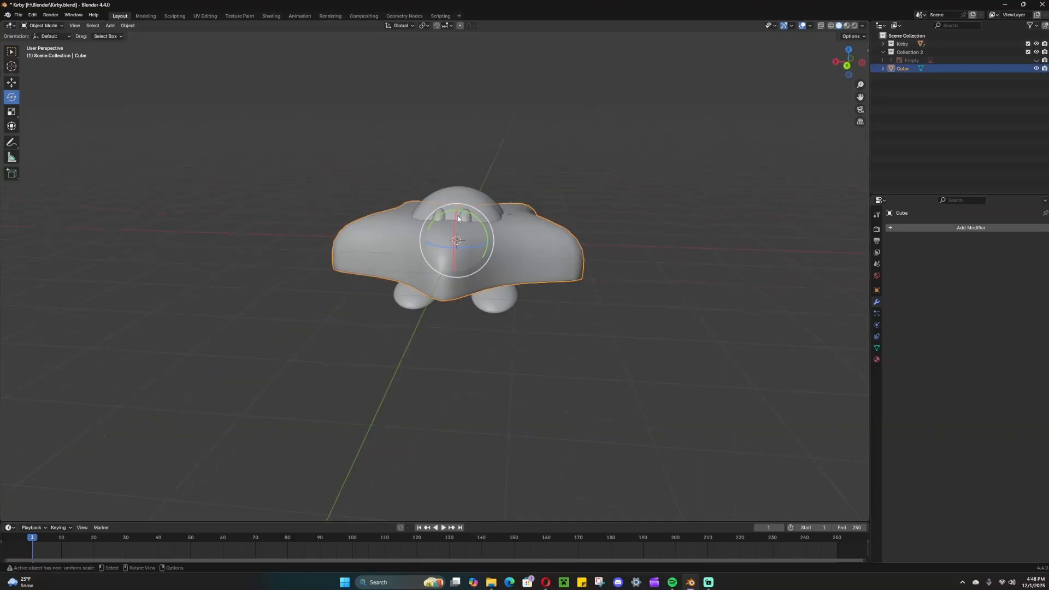
pyautogui.click(10, 83)
pyautogui.moveTo(458, 208); pyautogui.dragTo(458, 291)
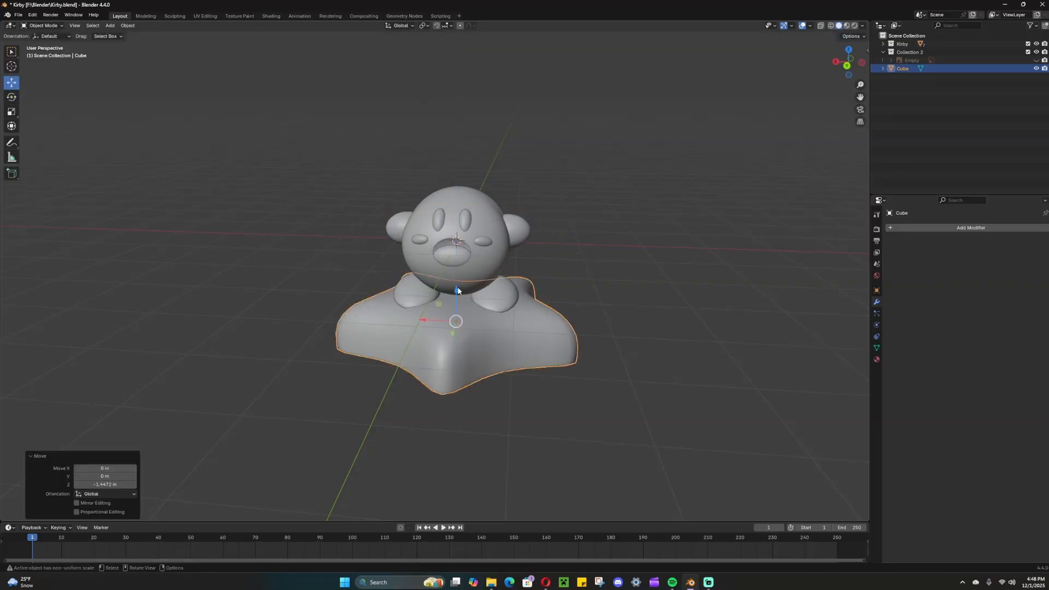
# Step: Select Kirby's feet and nudge their height slightly so they rest on the star
pyautogui.moveTo(458, 290); pyautogui.dragTo(507, 260, button='middle')
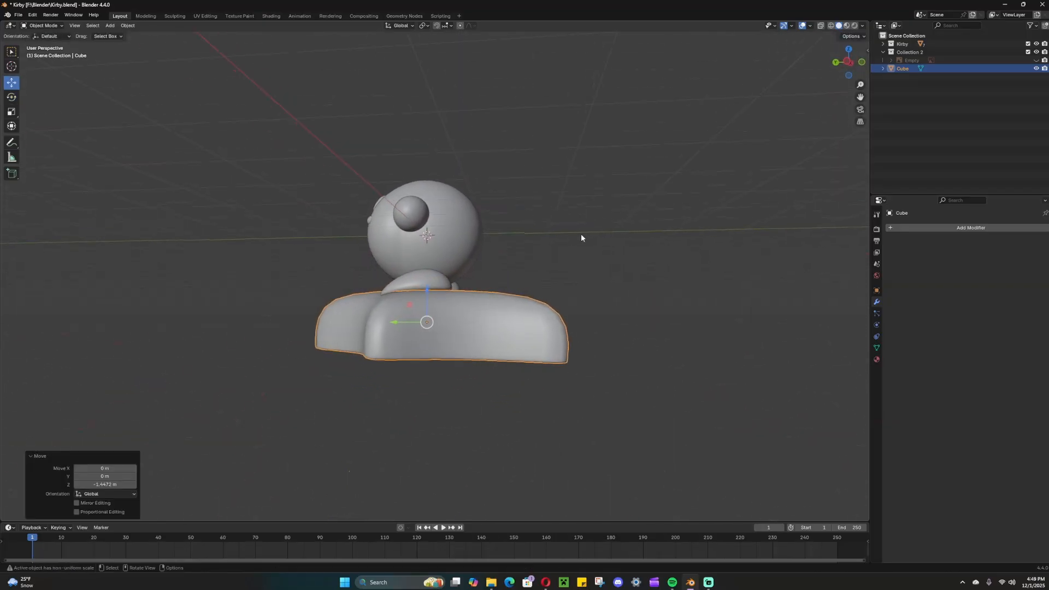
pyautogui.click(418, 283)
pyautogui.moveTo(508, 306); pyautogui.dragTo(524, 317, button='middle')
pyautogui.moveTo(443, 252); pyautogui.dragTo(443, 253)
pyautogui.moveTo(444, 253); pyautogui.dragTo(541, 308, button='middle')
pyautogui.moveTo(492, 274); pyautogui.dragTo(628, 314, button='middle')
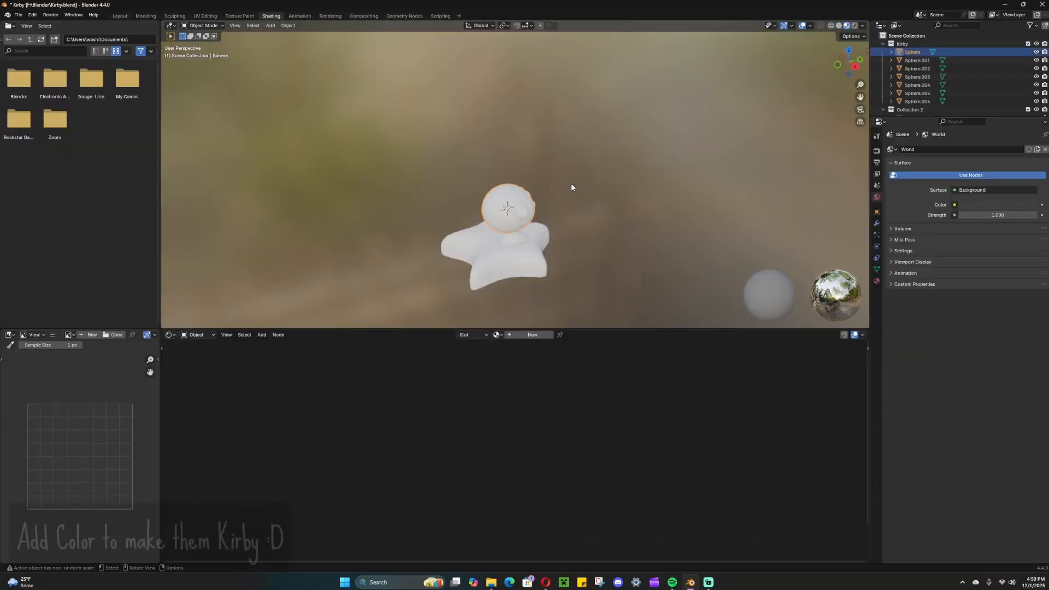
# Step: Frame Kirby from the front in the Shading workspace and merge the Image Editor area into the Shader Editor
pyautogui.moveTo(601, 232); pyautogui.dragTo(509, 213, button='middle')
pyautogui.scroll(4, 616, 210)
pyautogui.keyDown('shift'); pyautogui.moveTo(633, 203); pyautogui.dragTo(639, 110, button='middle'); pyautogui.keyUp('shift')
pyautogui.scroll(2, 659, 156)
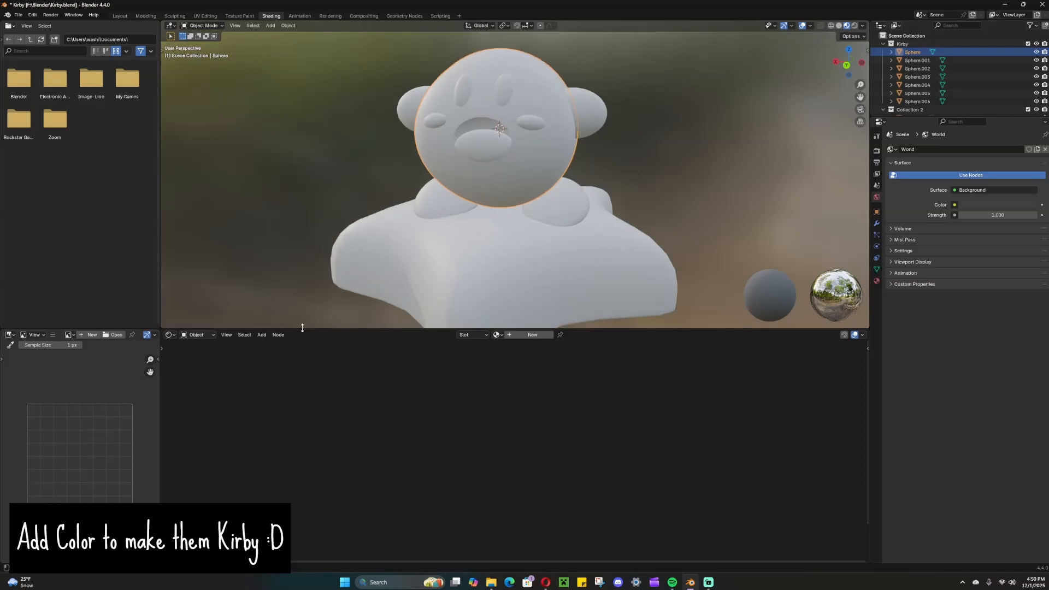
pyautogui.rightClick(159, 392)
pyautogui.click(137, 399)
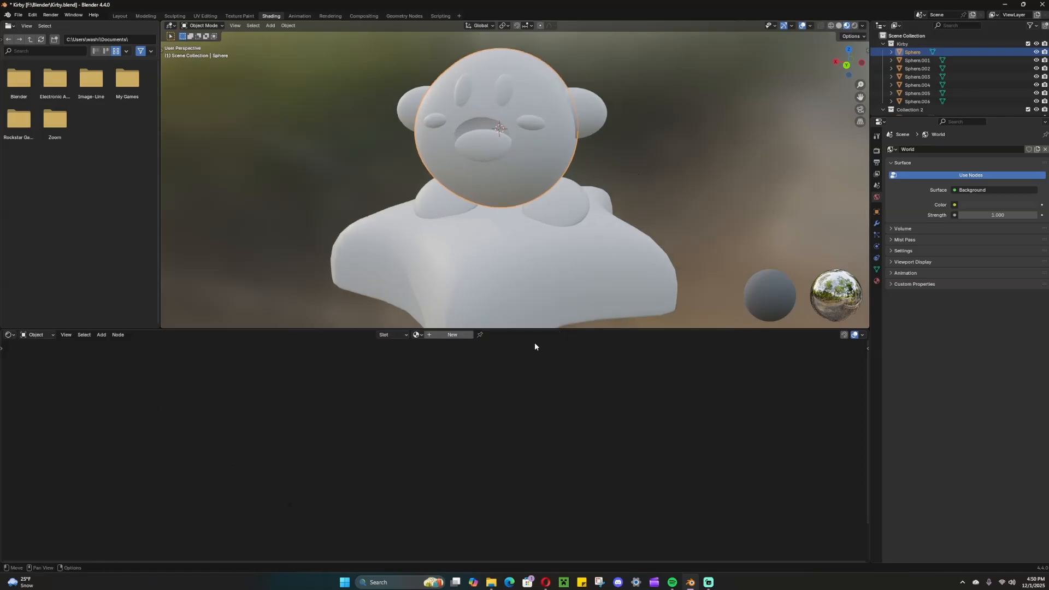
# Step: Create a new material on Kirby's body sphere and set its base color to pink #E786B8
pyautogui.click(877, 281)
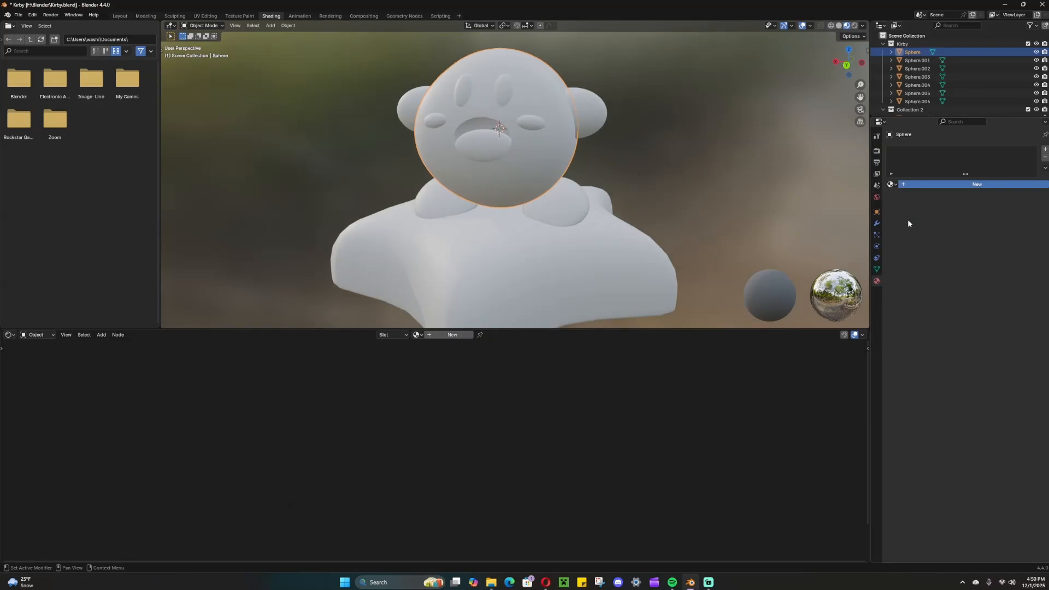
pyautogui.click(923, 185)
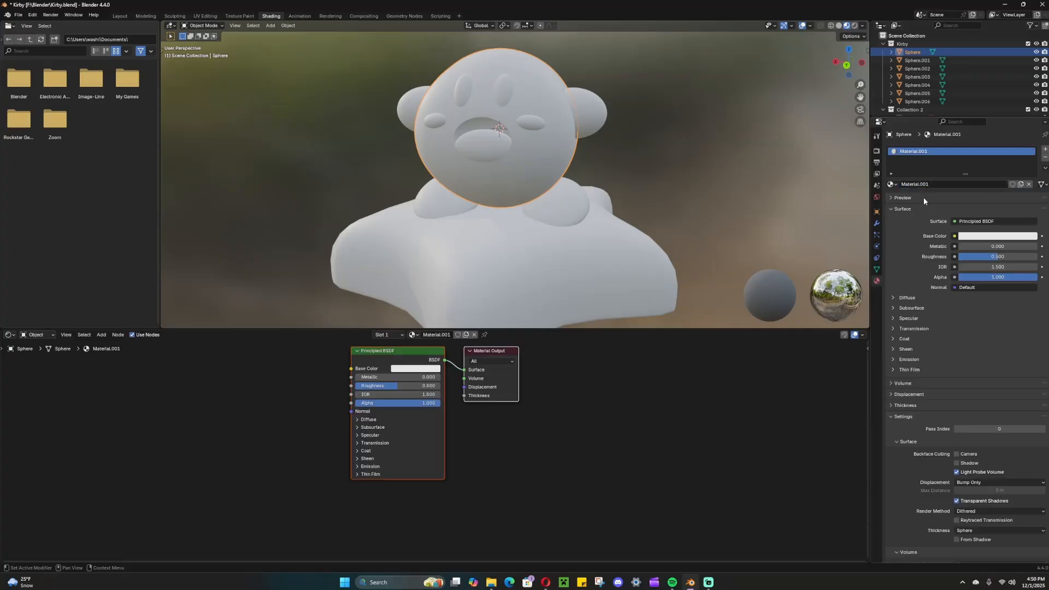
pyautogui.press('Home')
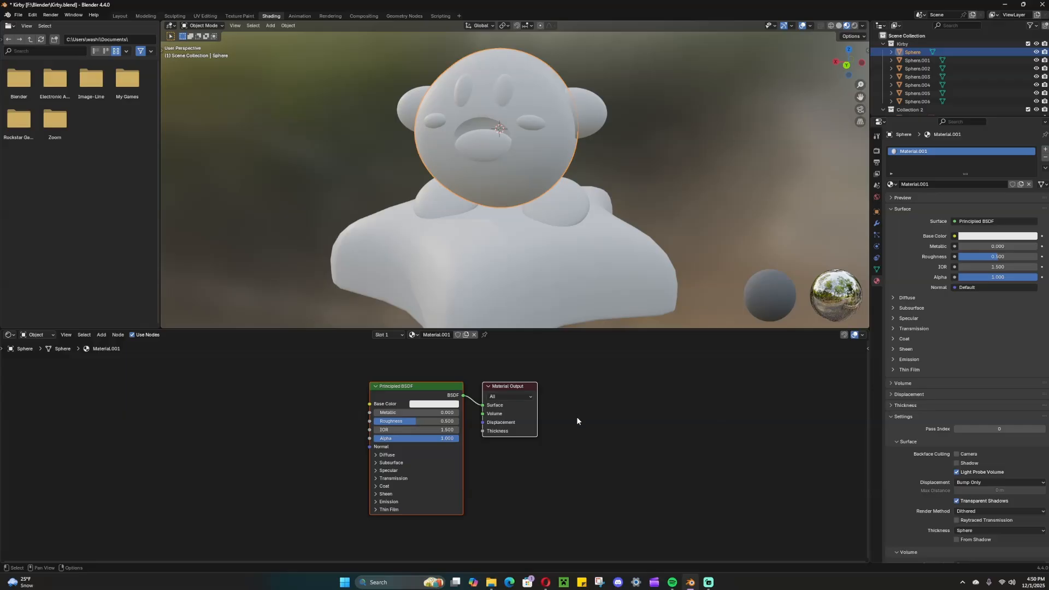
pyautogui.rightClick(288, 398)
pyautogui.click(340, 382)
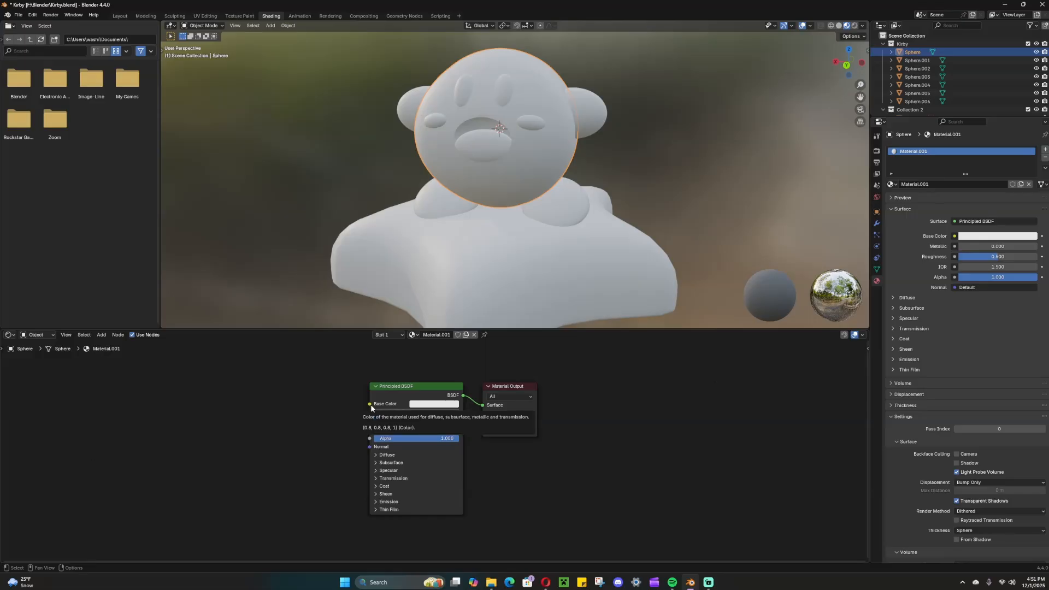
pyautogui.click(457, 405)
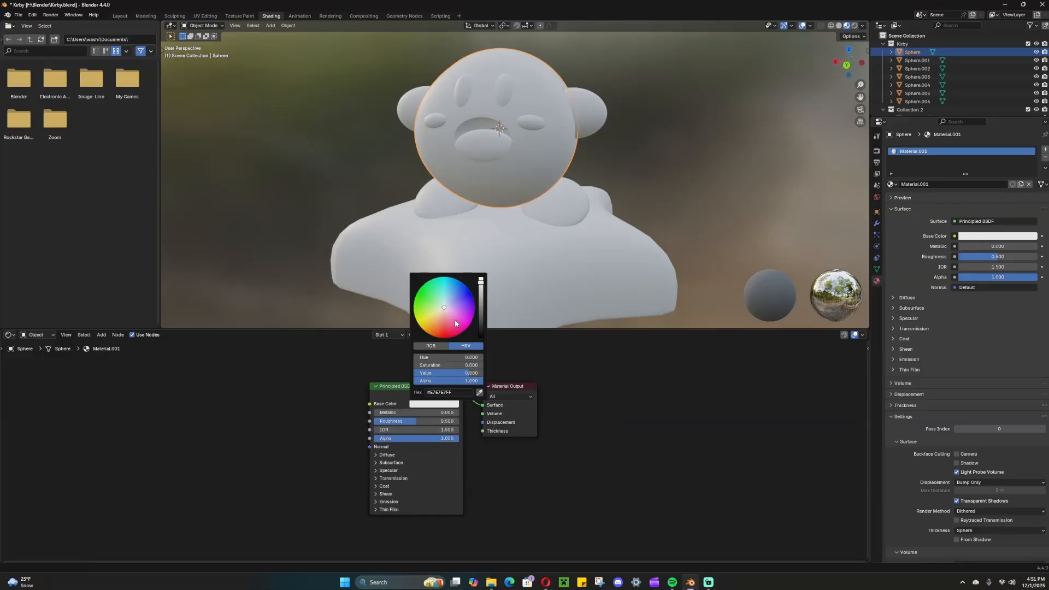
pyautogui.moveTo(456, 323); pyautogui.dragTo(451, 319)
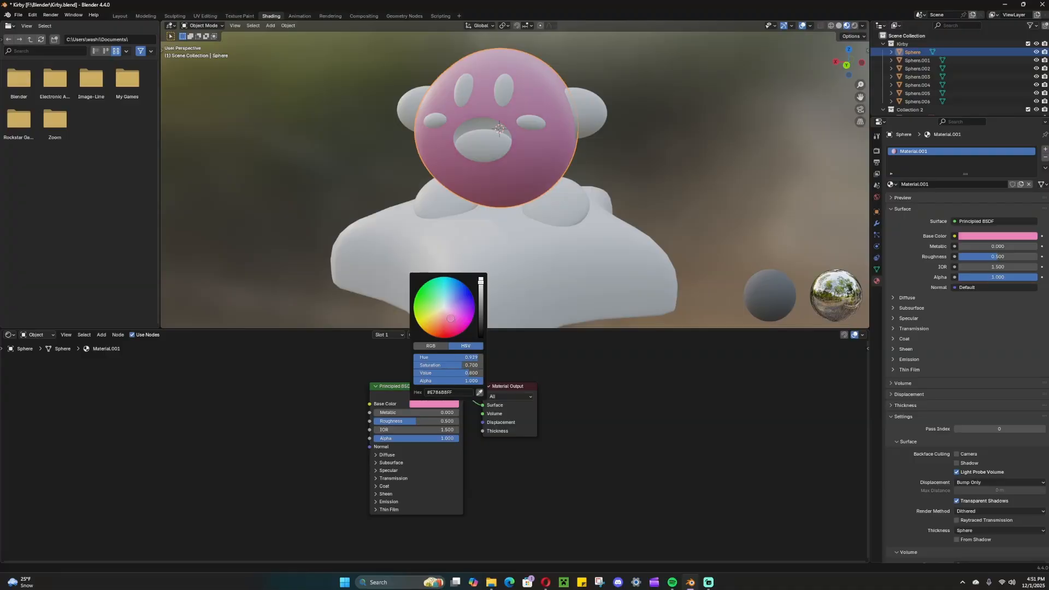
# Step: Rename the pink material of Kirby's body sphere as Body
pyautogui.moveTo(501, 269); pyautogui.dragTo(509, 202, button='middle')
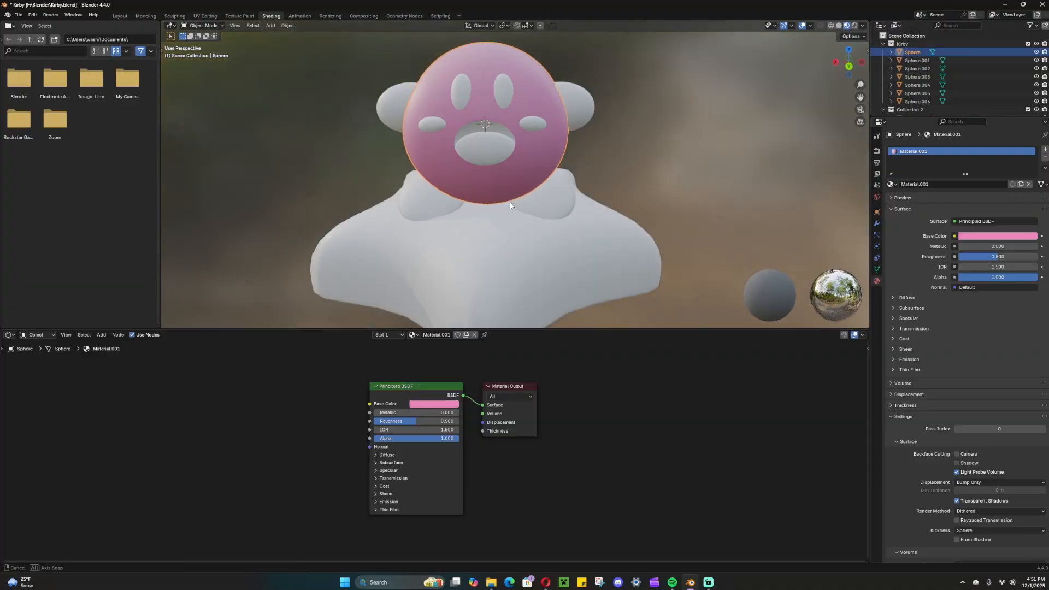
pyautogui.doubleClick(915, 185)
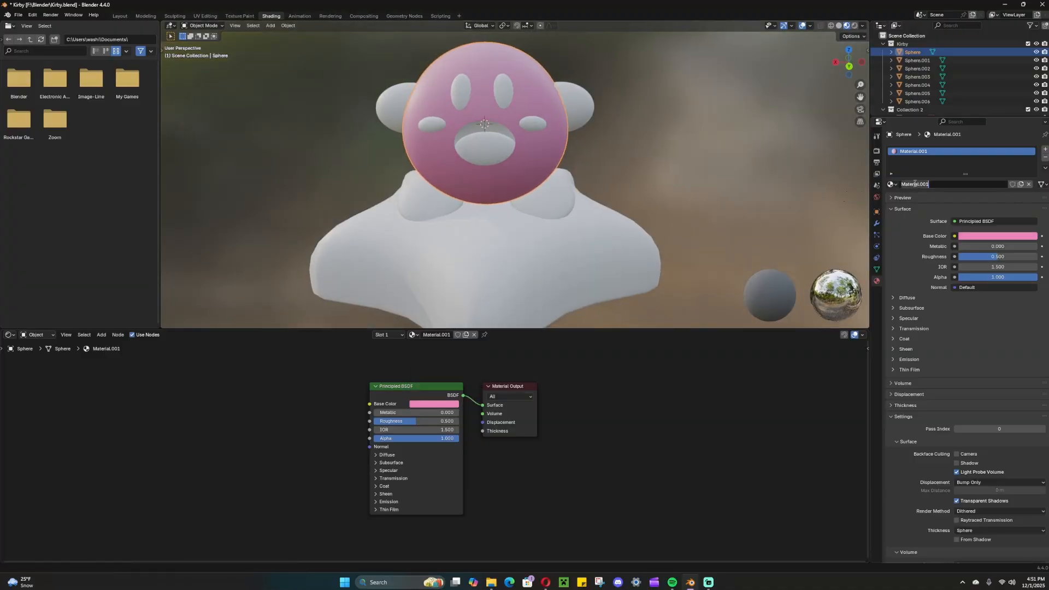
pyautogui.write('Body')
pyautogui.press('Return')
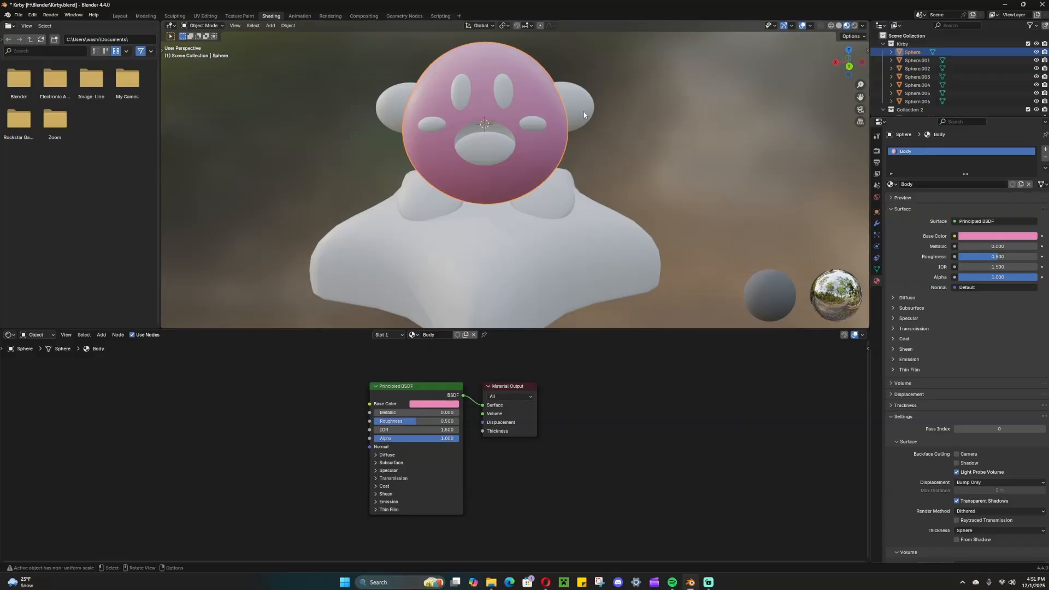
# Step: Assign the existing Body material to Kirby's arms
pyautogui.click(585, 115)
pyautogui.click(892, 184)
pyautogui.click(900, 197)
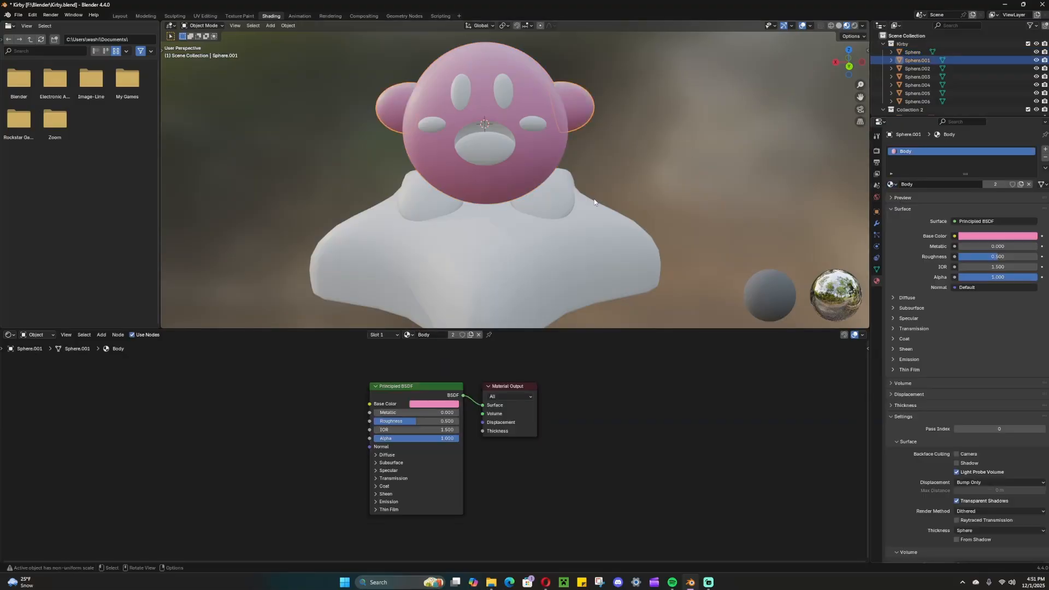
# Step: Give Kirby's feet a separate copy of the Body material and name it Shoes
pyautogui.click(552, 208)
pyautogui.click(891, 184)
pyautogui.click(902, 197)
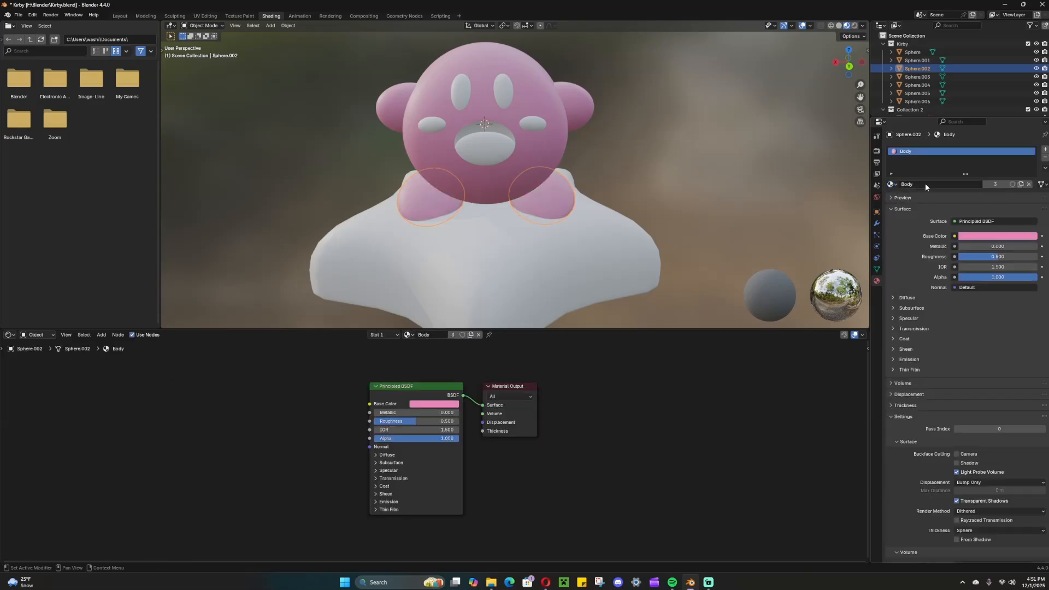
pyautogui.click(1022, 184)
pyautogui.click(975, 183)
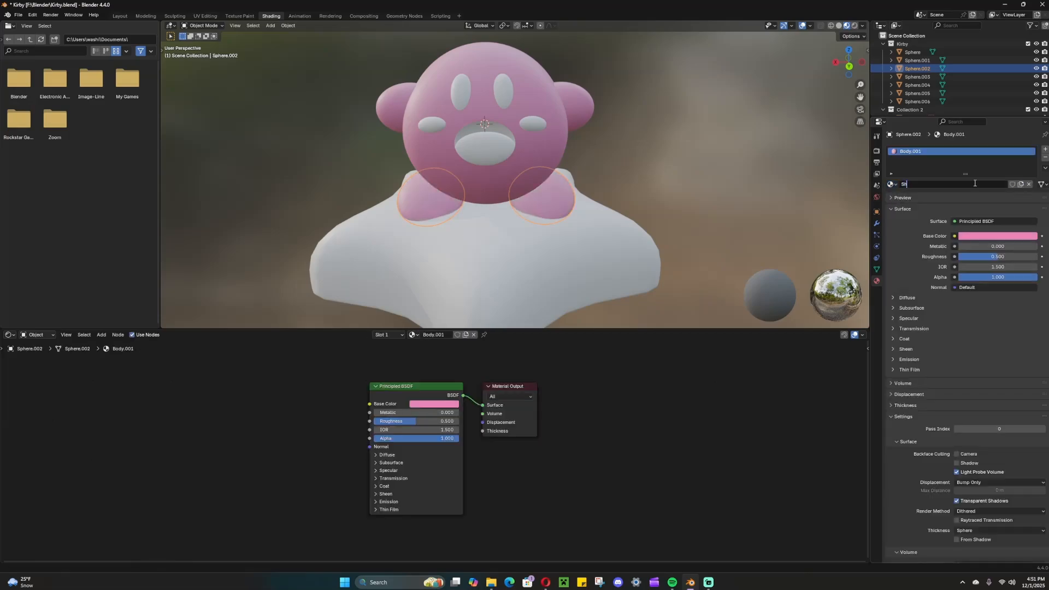
pyautogui.write('Shoes')
pyautogui.press('Return')
# Step: Set the Shoes material's base color to a pinkish red, about #E7375A
pyautogui.click(454, 404)
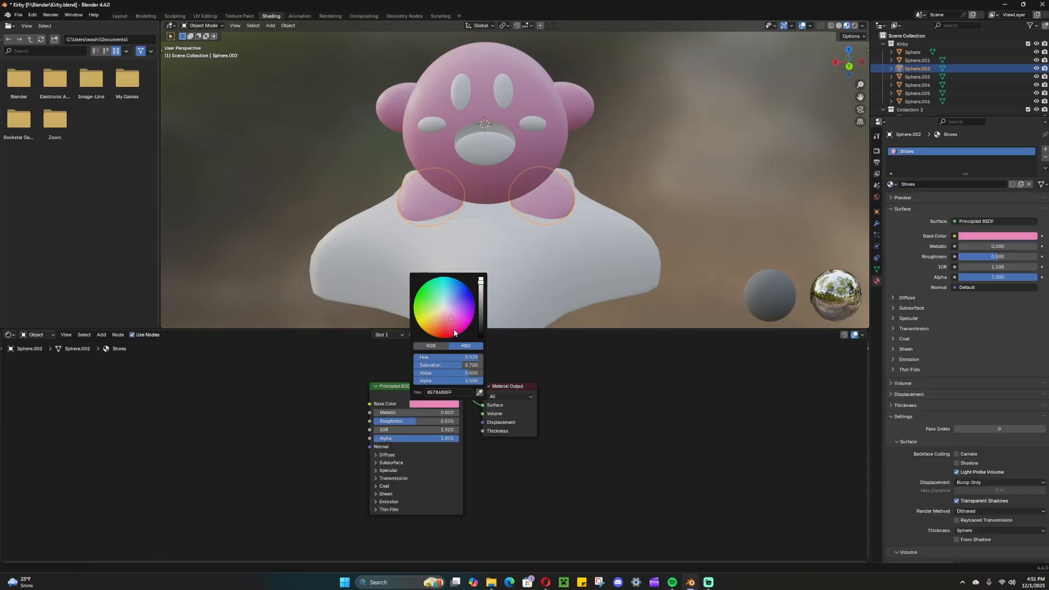
pyautogui.moveTo(451, 321); pyautogui.dragTo(452, 329)
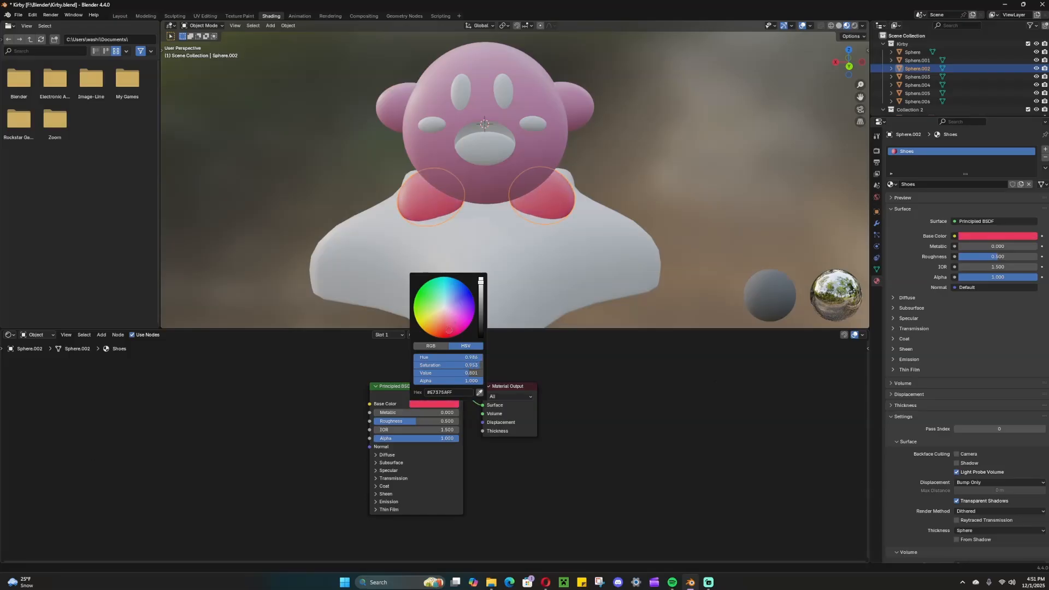
pyautogui.click(673, 258)
# Step: Give Kirby's tongue a separate copy of the Body material and name it Tongue
pyautogui.moveTo(674, 257); pyautogui.dragTo(497, 163, button='middle')
pyautogui.click(497, 163)
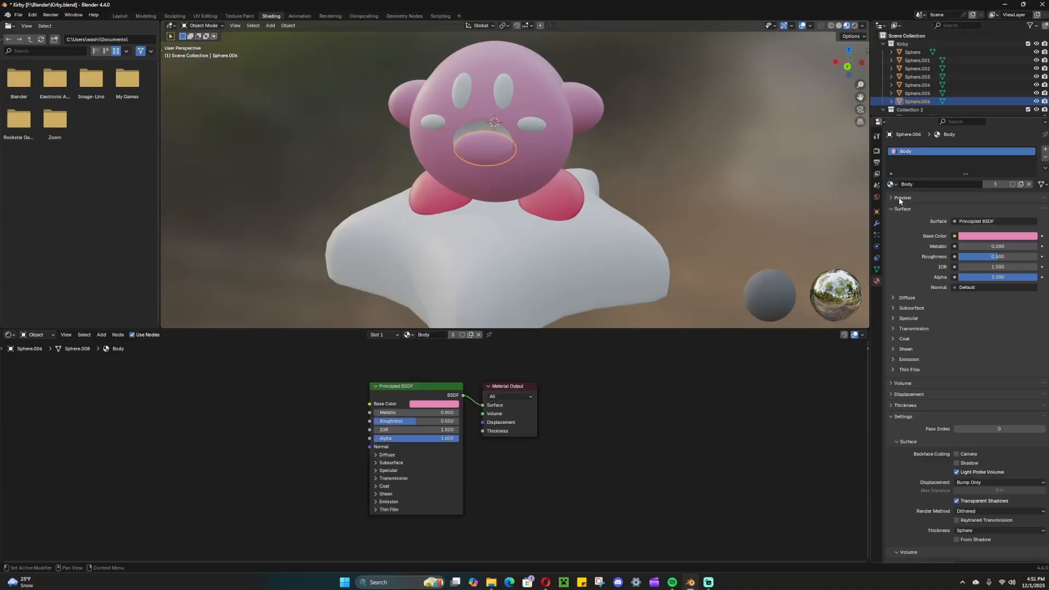
pyautogui.click(1020, 186)
pyautogui.click(986, 184)
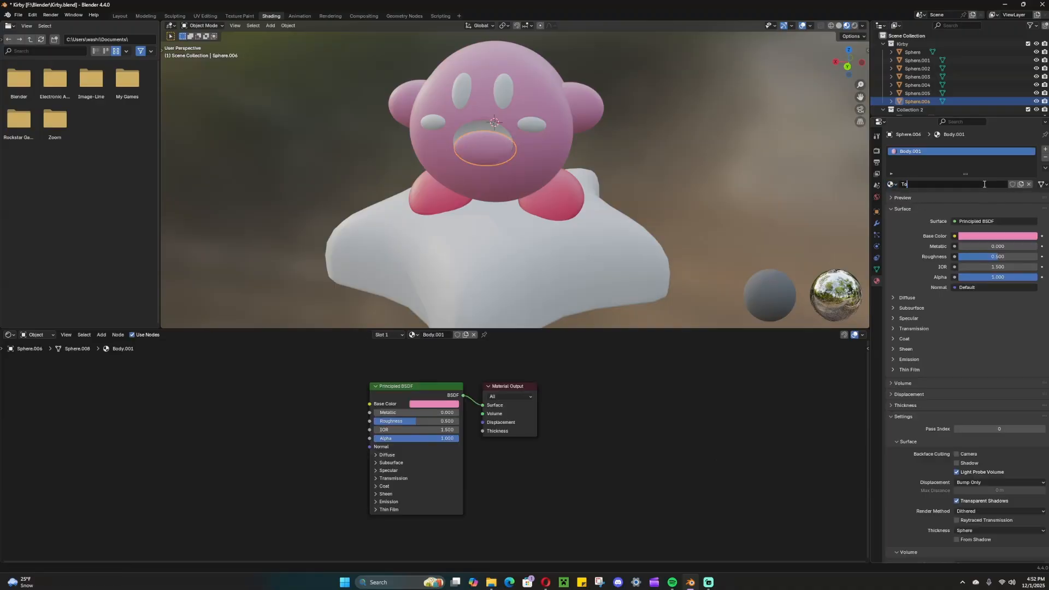
pyautogui.press('Return')
# Step: Set the Tongue material's base color to red, about #E7404F
pyautogui.click(450, 403)
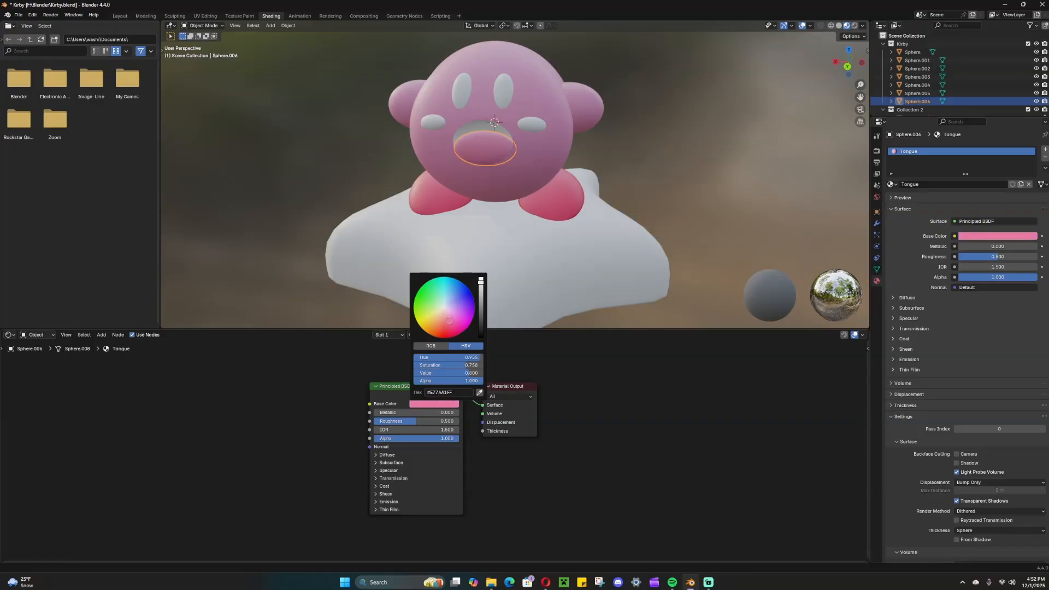
pyautogui.moveTo(449, 321); pyautogui.dragTo(444, 327)
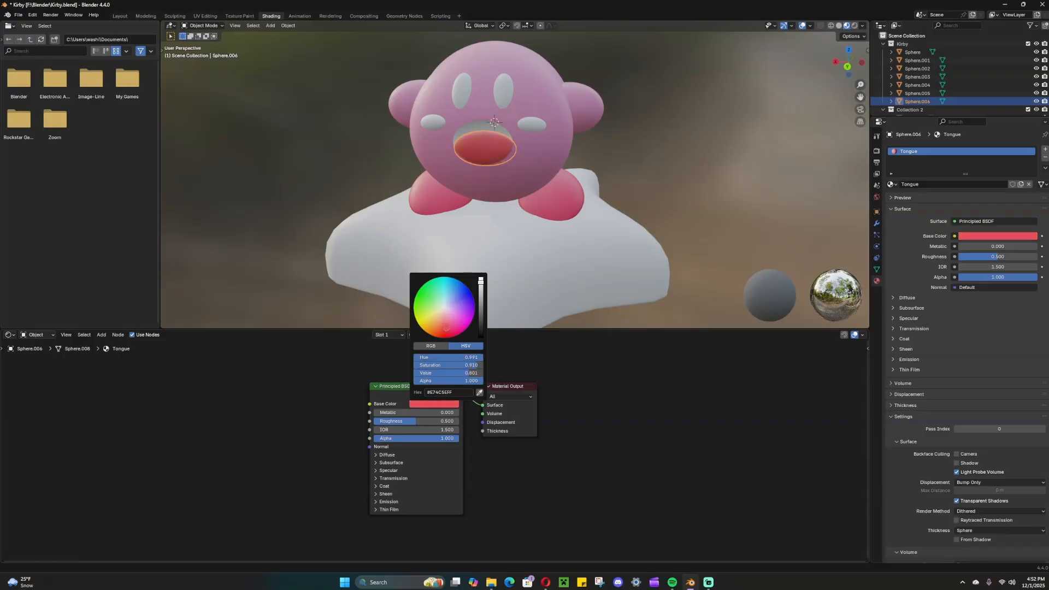
pyautogui.click(600, 193)
# Step: Assign the existing Tongue material to Kirby's cheeks
pyautogui.moveTo(600, 192); pyautogui.dragTo(628, 191, button='middle')
pyautogui.click(437, 136)
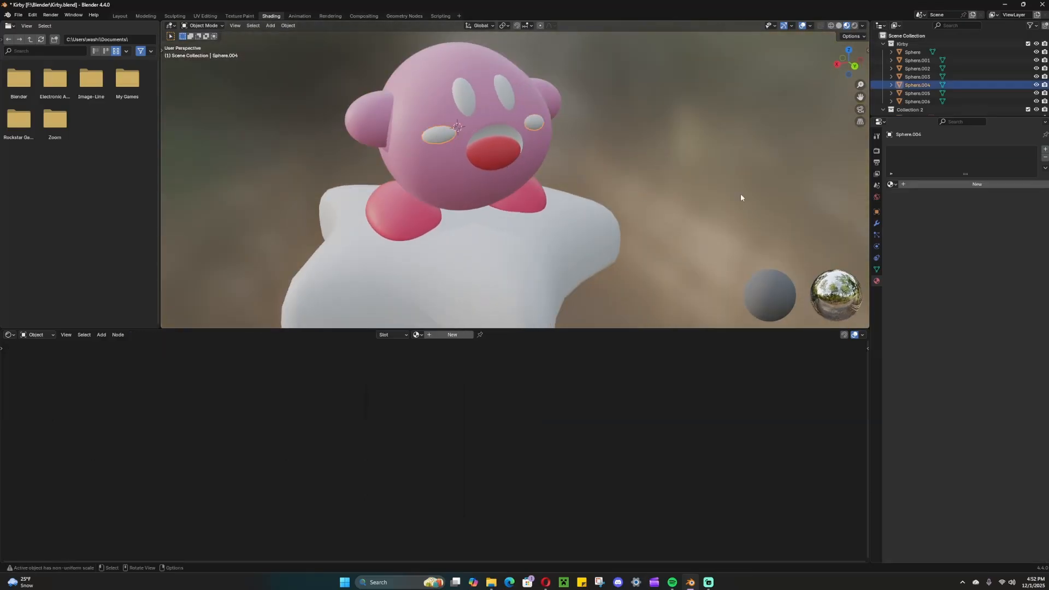
pyautogui.click(892, 184)
pyautogui.click(909, 219)
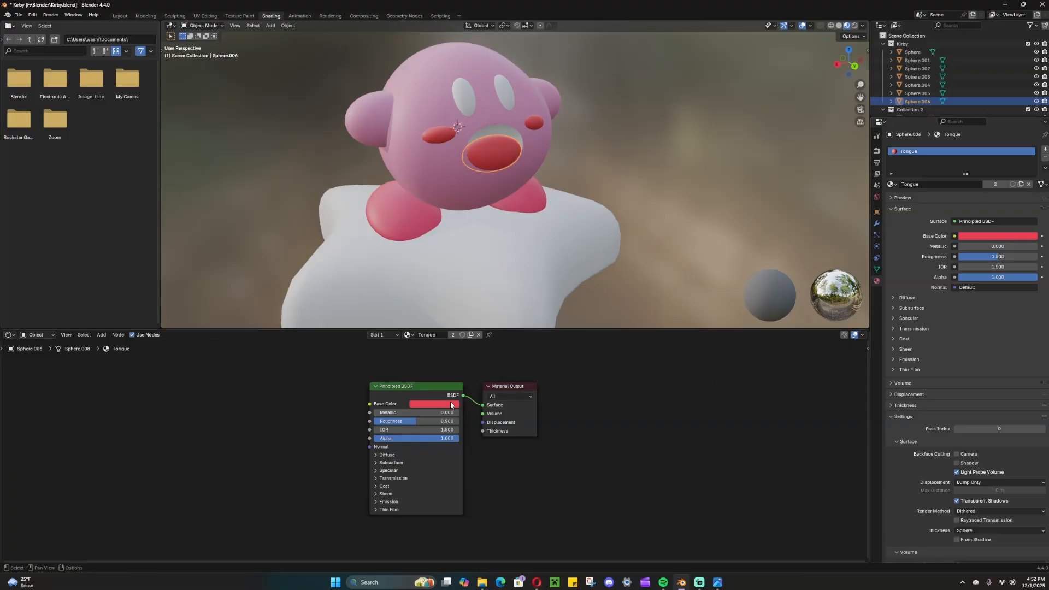
# Step: Set the Tongue material's base color to an orange-red, about #E75838
pyautogui.click(450, 405)
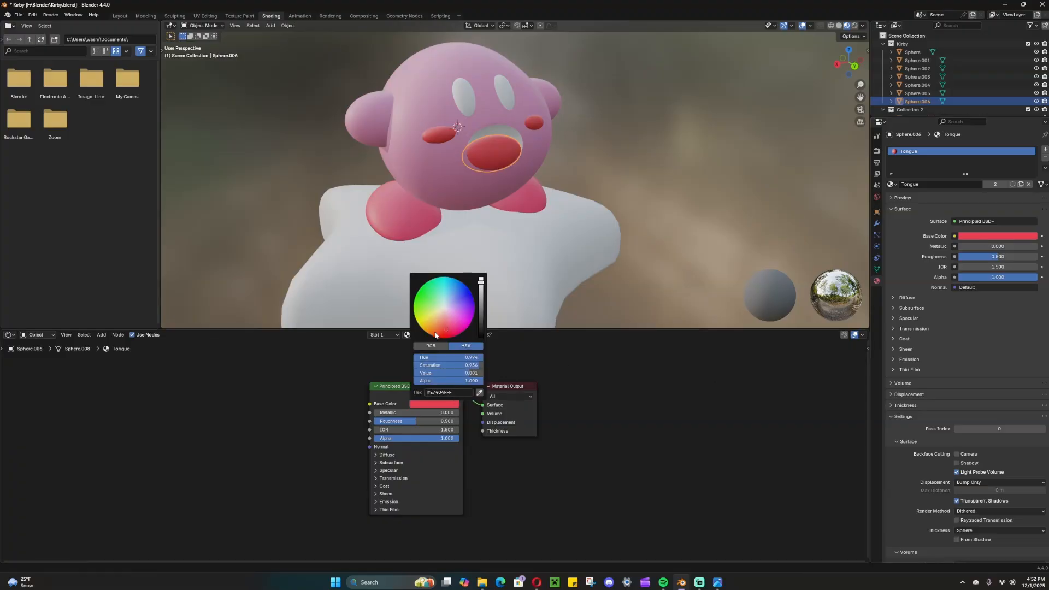
pyautogui.moveTo(444, 331); pyautogui.dragTo(441, 330)
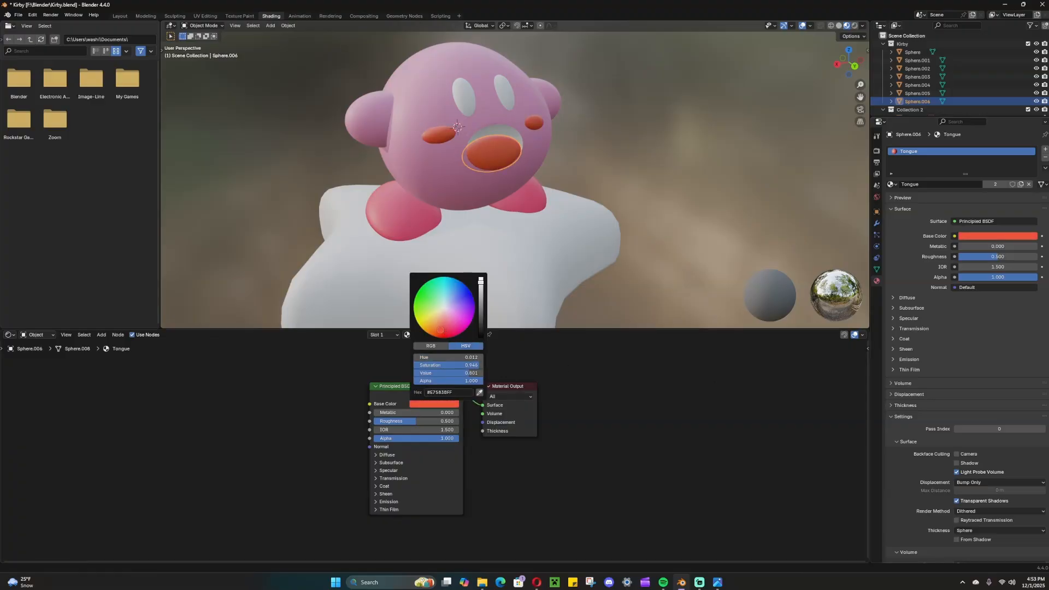
# Step: Give Kirby's cheeks a separate copy of the Tongue material and name it Cheeks
pyautogui.click(918, 85)
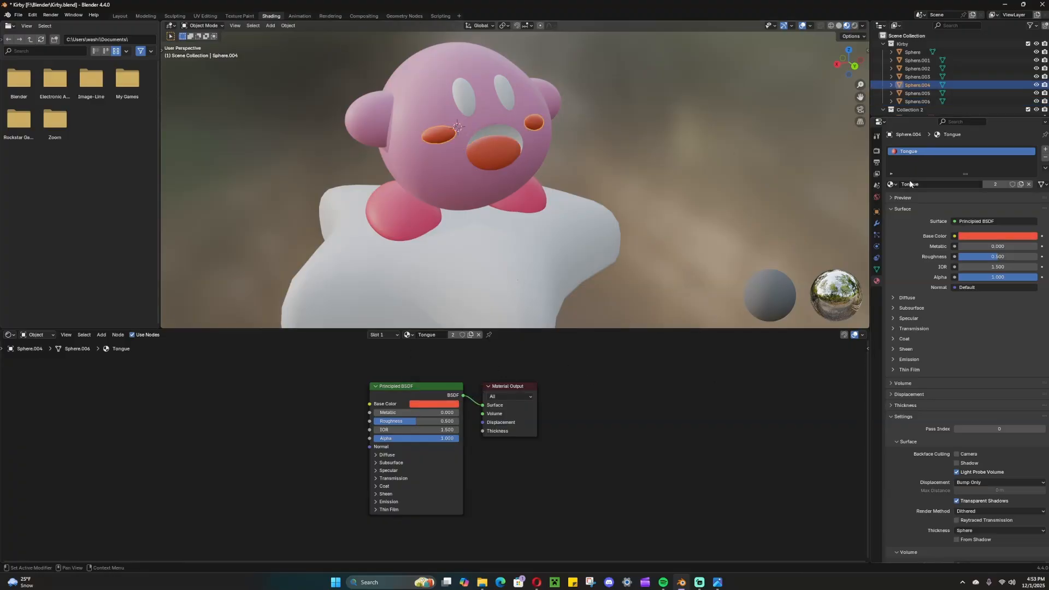
pyautogui.click(1021, 185)
pyautogui.click(974, 184)
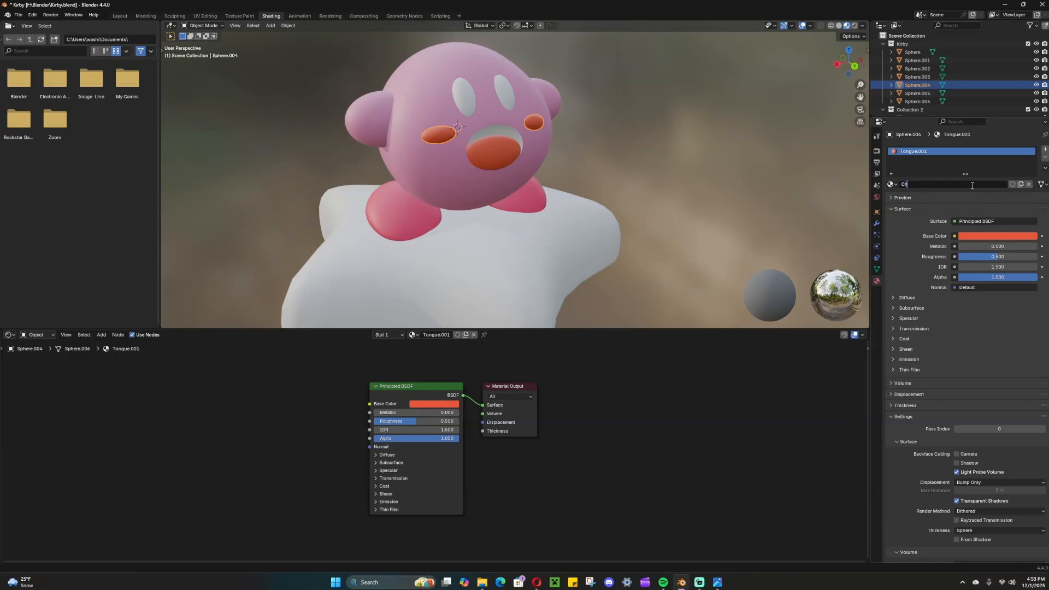
pyautogui.press('Return')
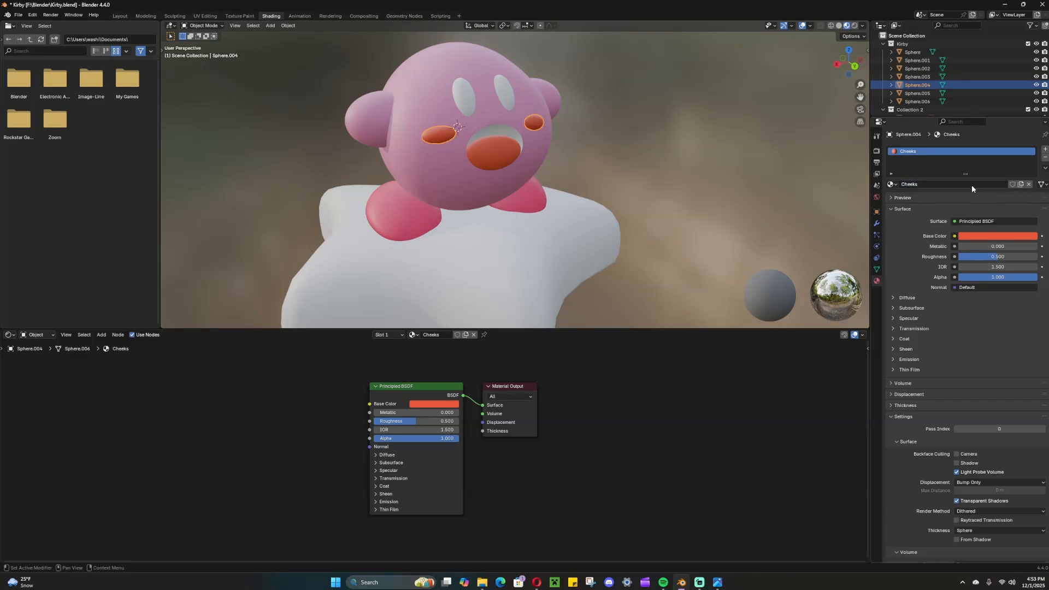
# Step: Set the Cheeks material's base color to a bright magenta, about #E73CCD
pyautogui.click(418, 405)
pyautogui.click(447, 329)
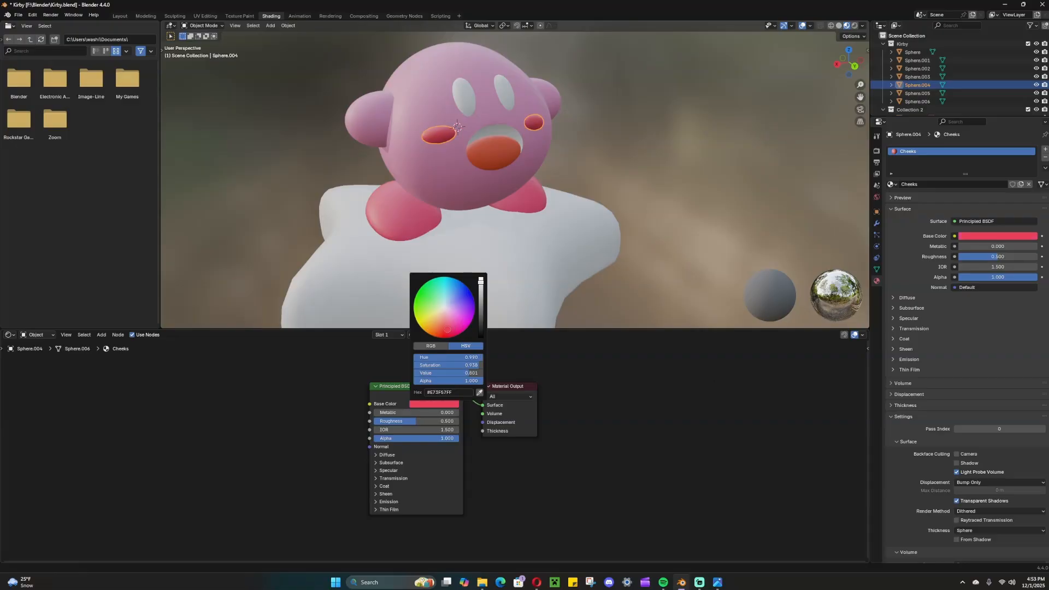
pyautogui.moveTo(448, 330); pyautogui.dragTo(464, 320)
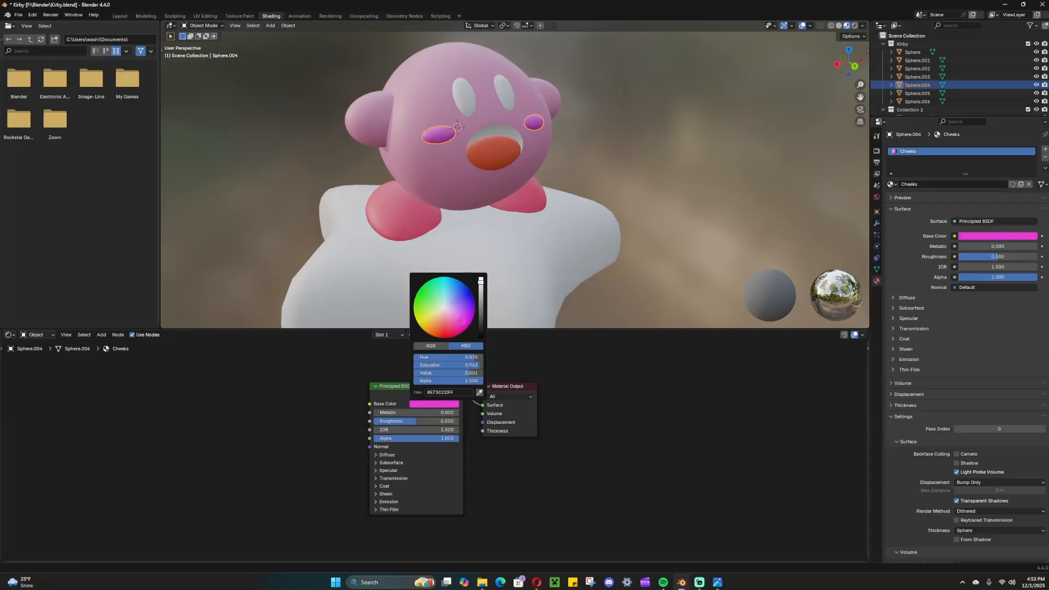
pyautogui.click(687, 154)
# Step: Create a new material for Kirby's mouth and name it Mouth
pyautogui.moveTo(687, 154); pyautogui.dragTo(606, 193, button='middle')
pyautogui.click(506, 155)
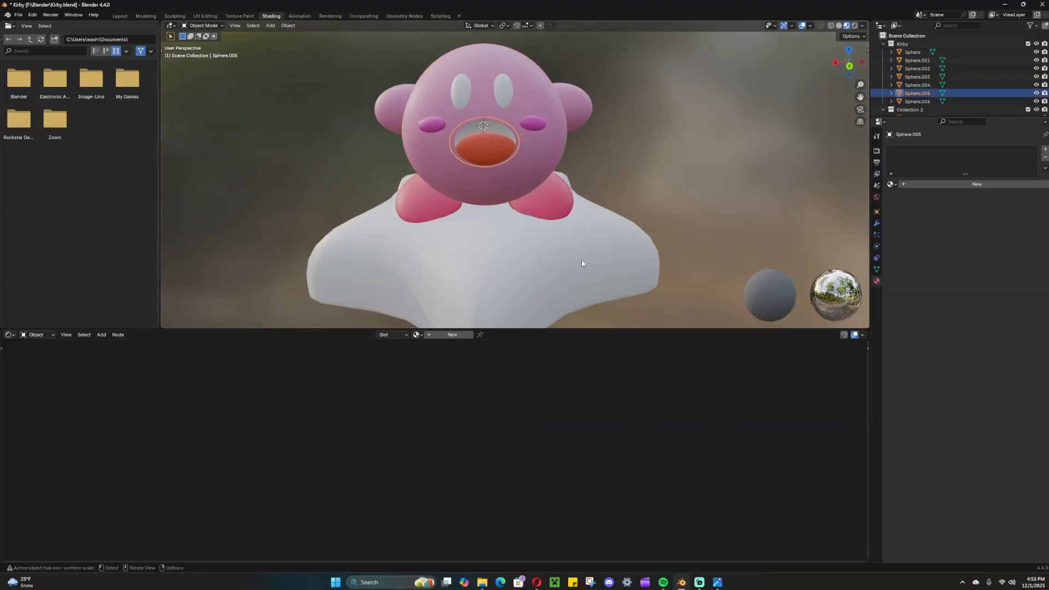
pyautogui.click(904, 185)
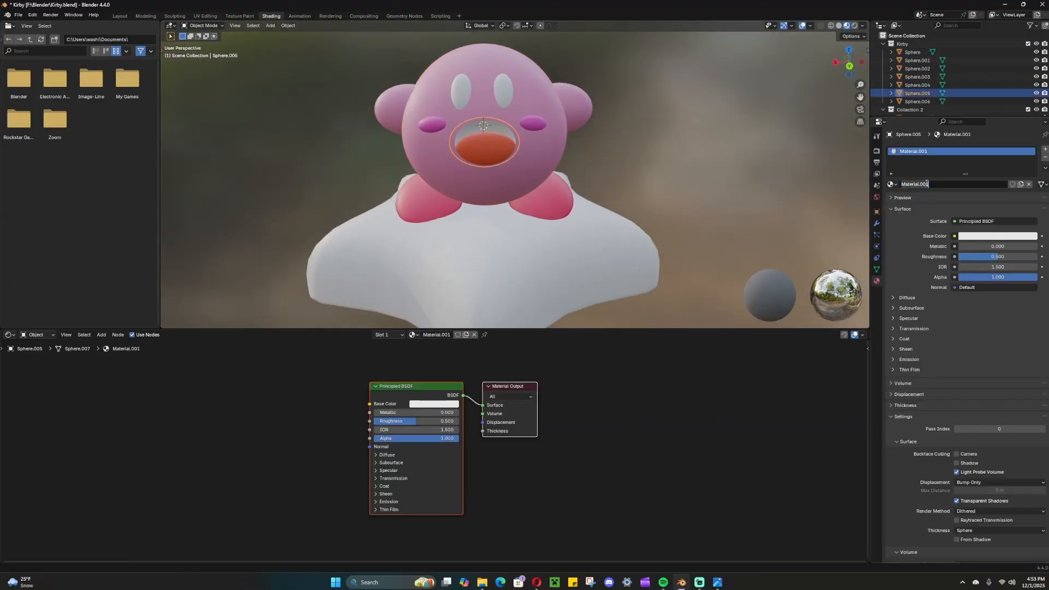
pyautogui.click(926, 184)
pyautogui.write('Mouth')
pyautogui.press('Return')
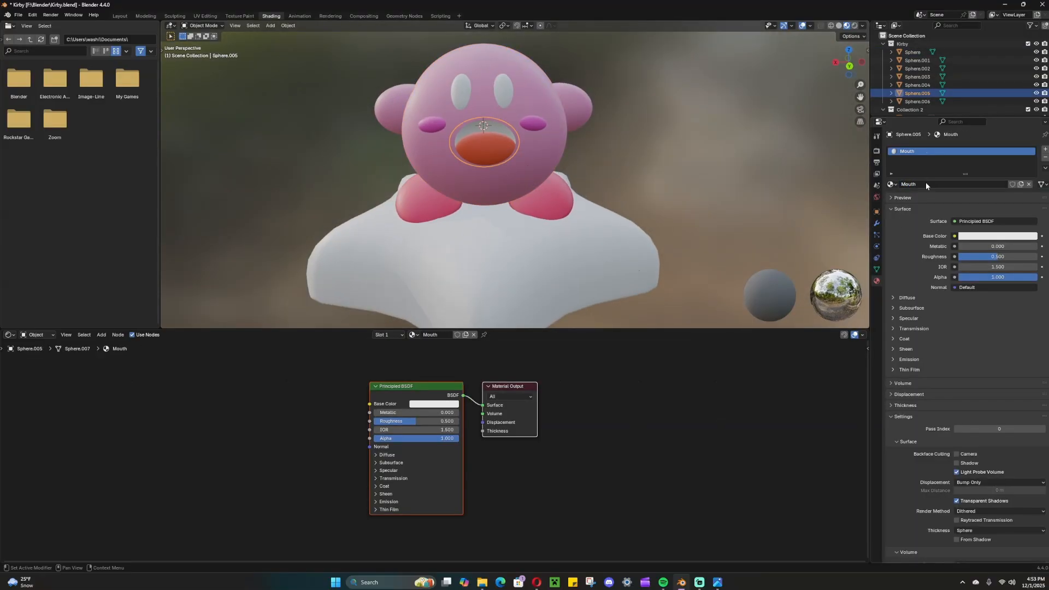
# Step: Set the Mouth material's base color to near-black, about #1C1C1C, and its roughness to 1.000
pyautogui.click(444, 404)
pyautogui.moveTo(480, 291); pyautogui.dragTo(480, 329)
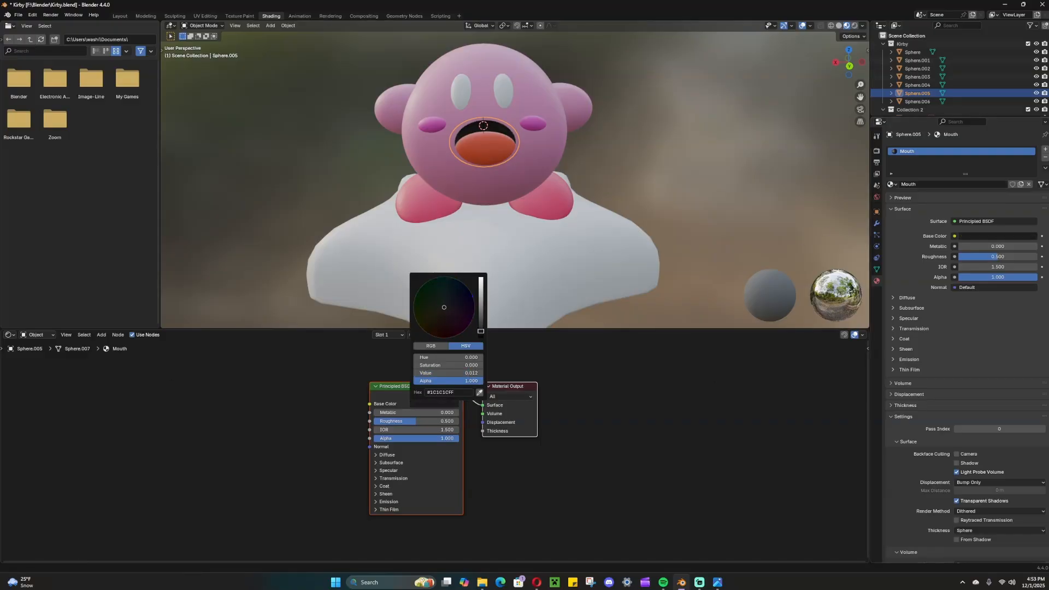
pyautogui.click(531, 381)
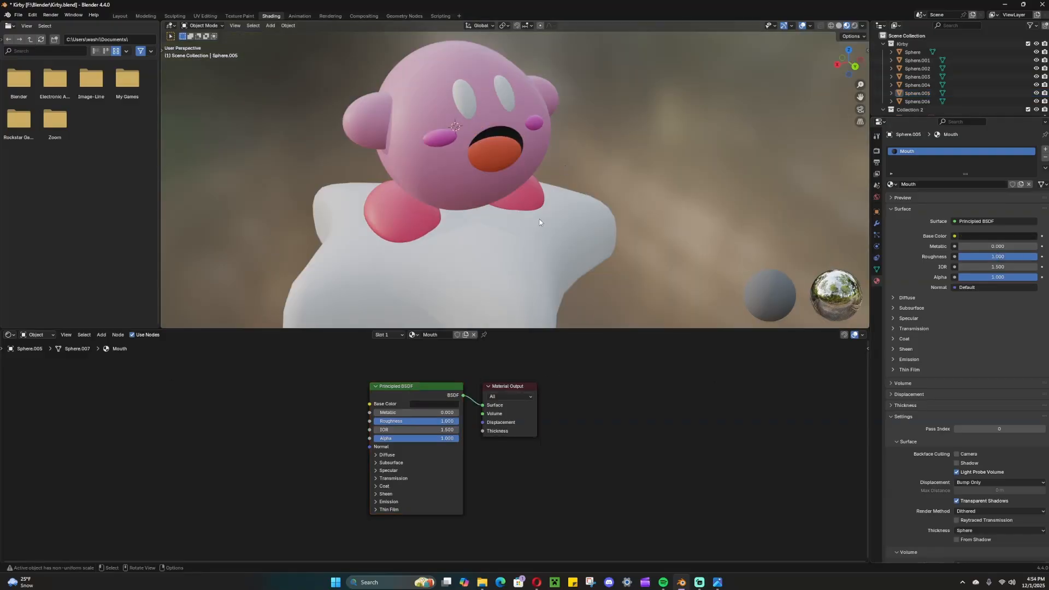
# Step: Create a new material for the star vehicle and name it Star
pyautogui.click(540, 222)
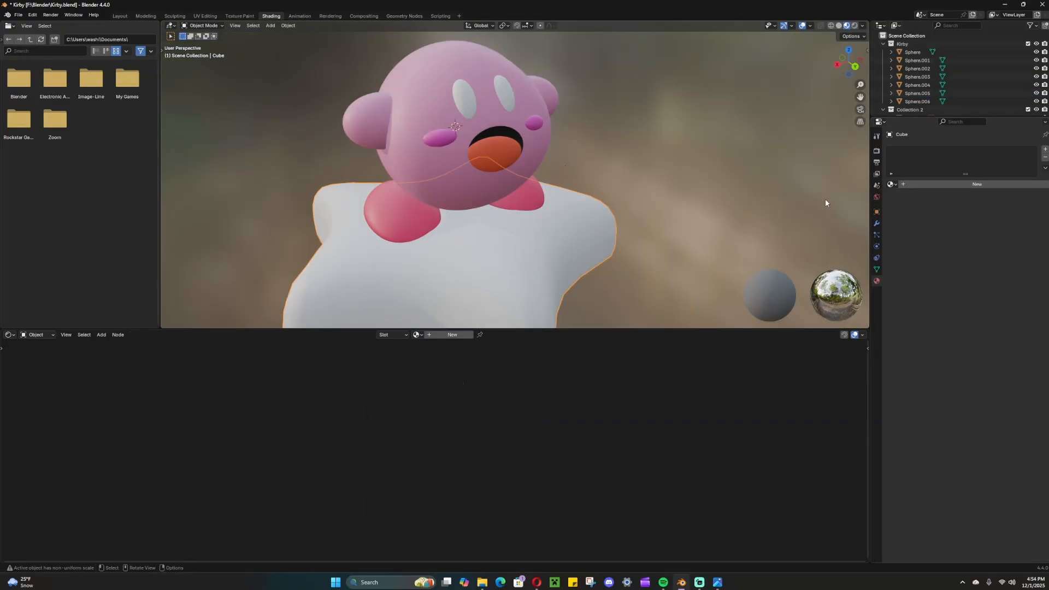
pyautogui.click(928, 186)
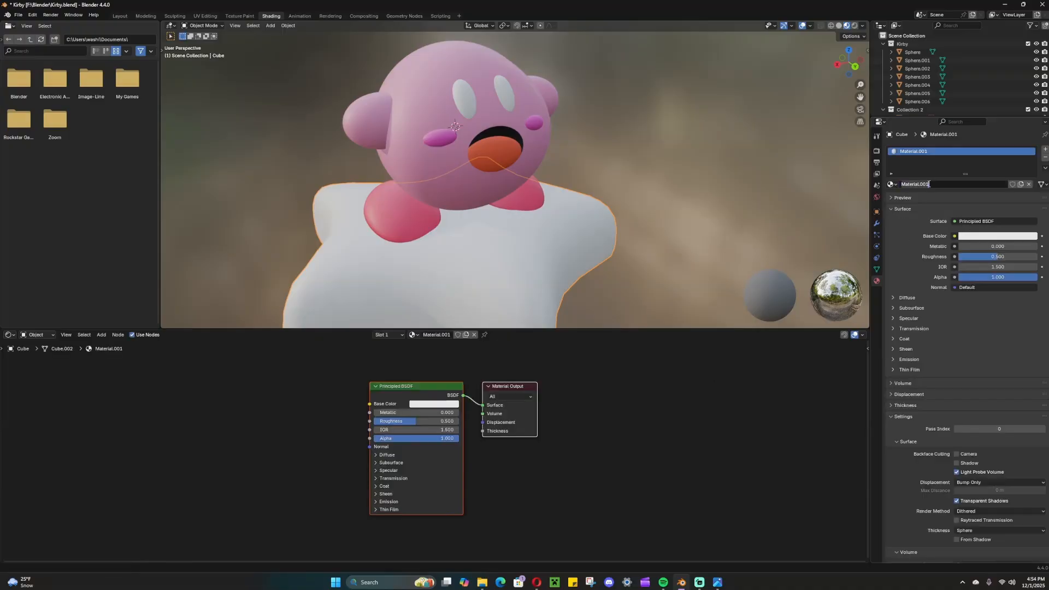
pyautogui.press('Return')
# Step: Set the Star material's base color to yellow, about #E7BE38, and its roughness to about 0.382
pyautogui.click(434, 404)
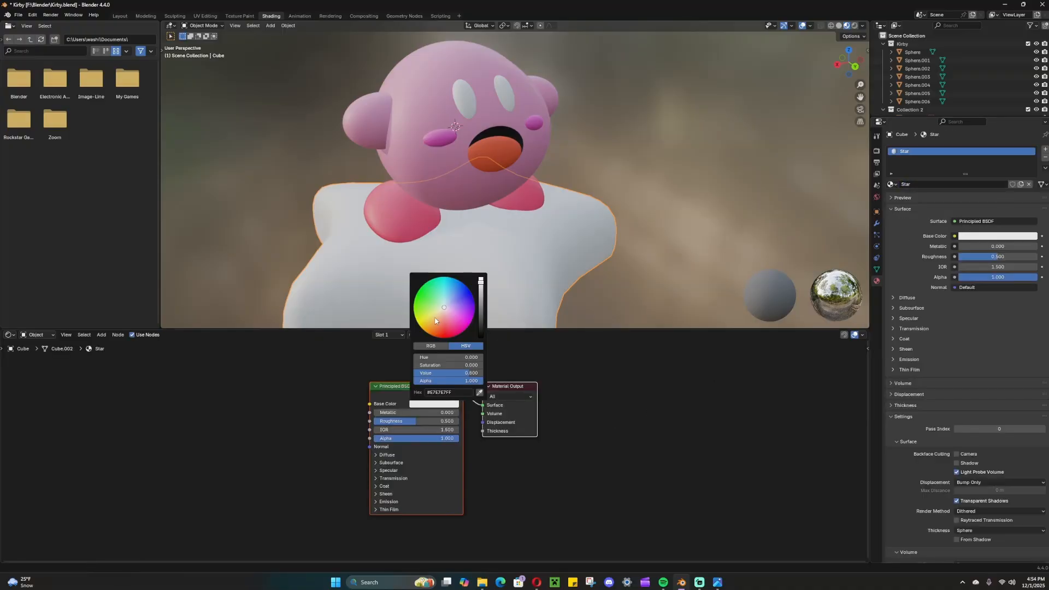
pyautogui.click(432, 323)
pyautogui.moveTo(430, 324); pyautogui.dragTo(429, 322)
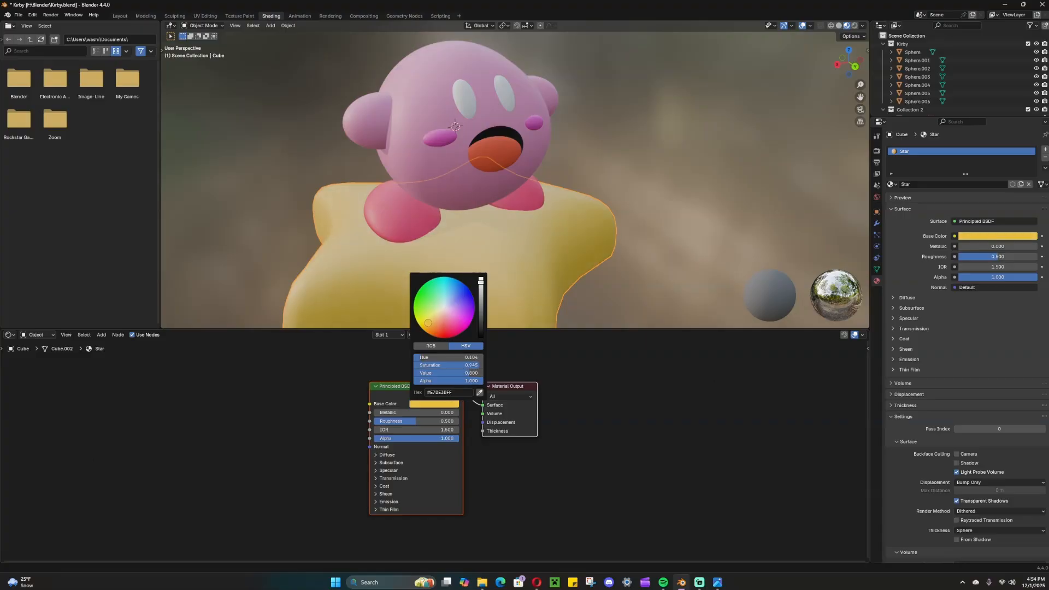
pyautogui.moveTo(424, 422); pyautogui.dragTo(422, 421)
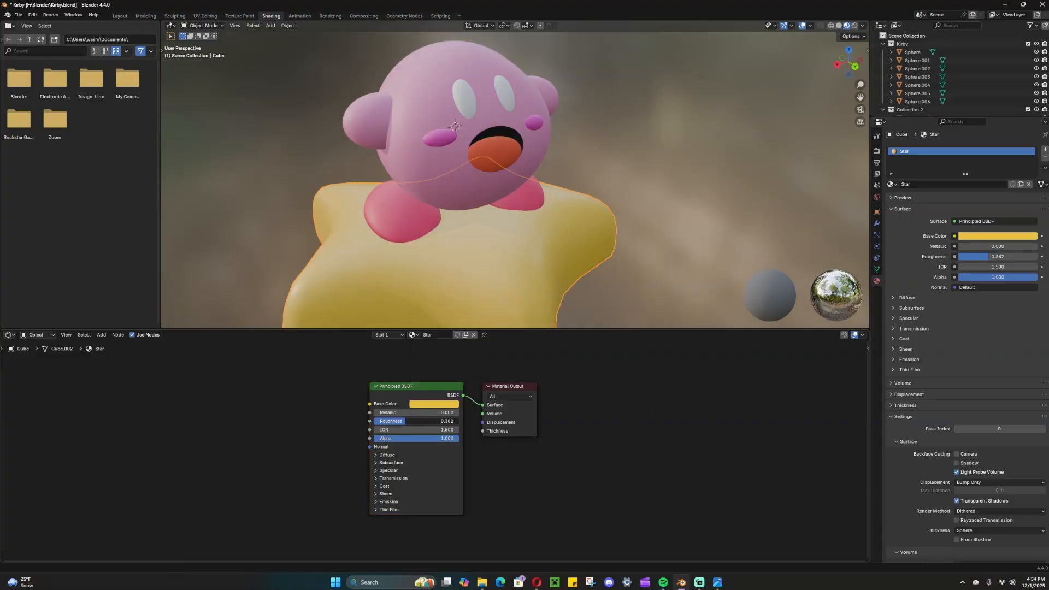
# Step: Duplicate Kirby's eyes and scale the copies down into small pupils in the upper part of each eye
pyautogui.moveTo(524, 256); pyautogui.dragTo(578, 225, button='middle')
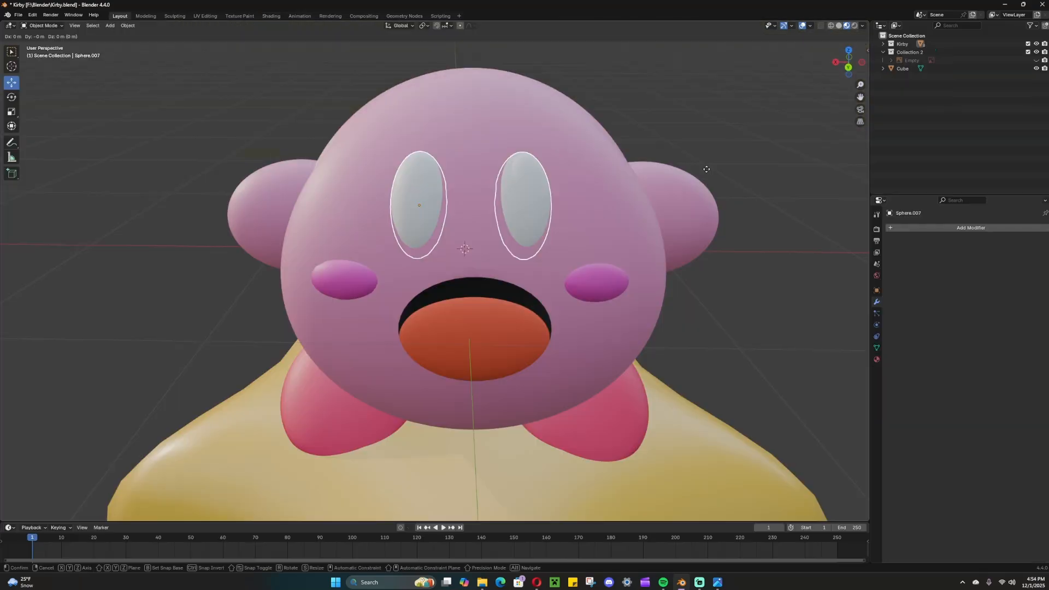
pyautogui.rightClick(706, 170)
pyautogui.click(11, 96)
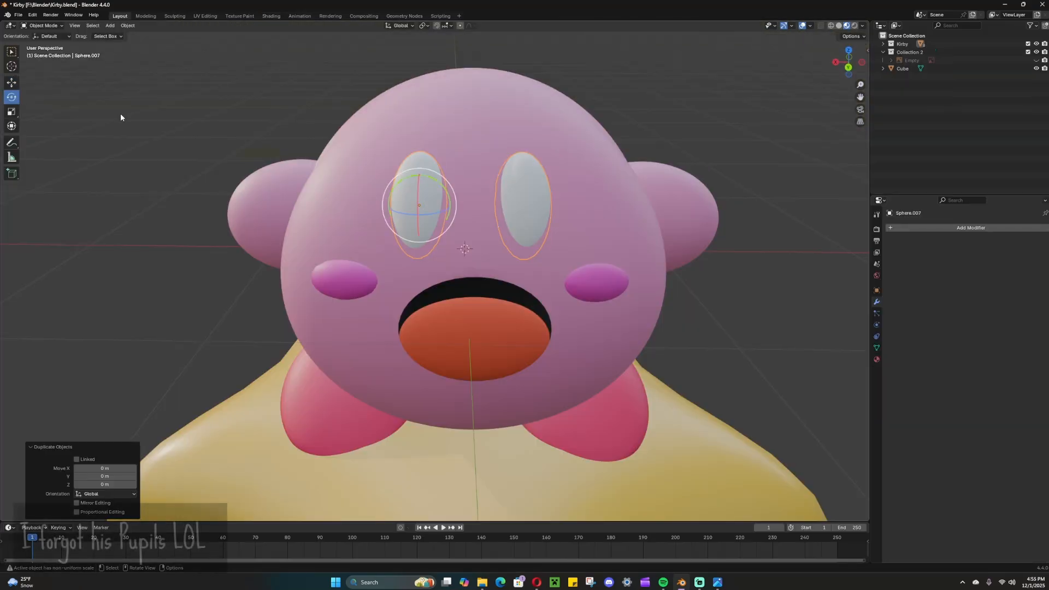
pyautogui.hotkey('shift', 'd')
pyautogui.press('s')
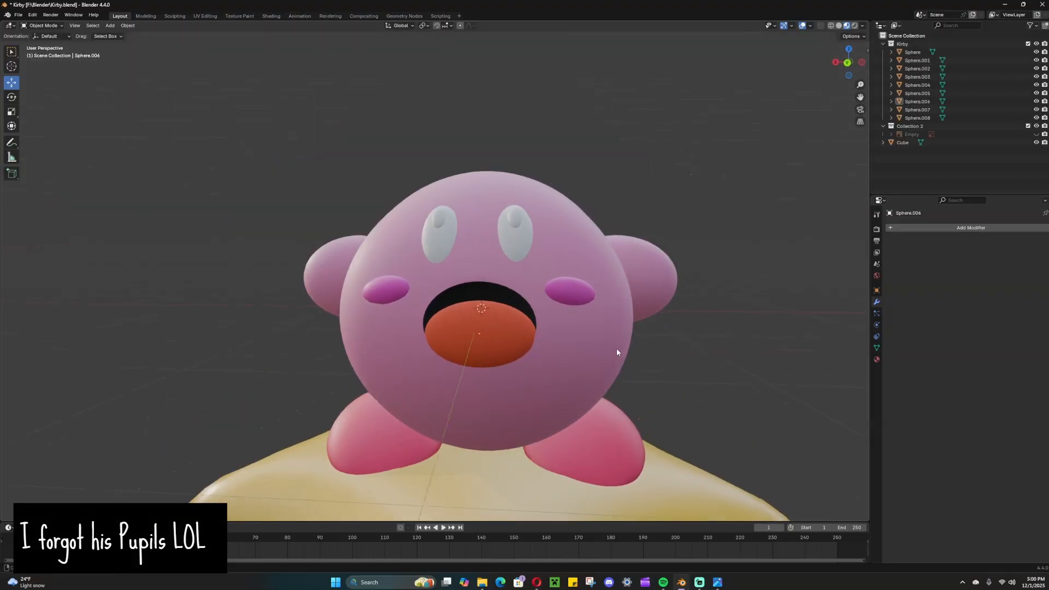
# Step: Return to the Shading workspace and give Kirby's eyes a new material
pyautogui.scroll(-3, 617, 352)
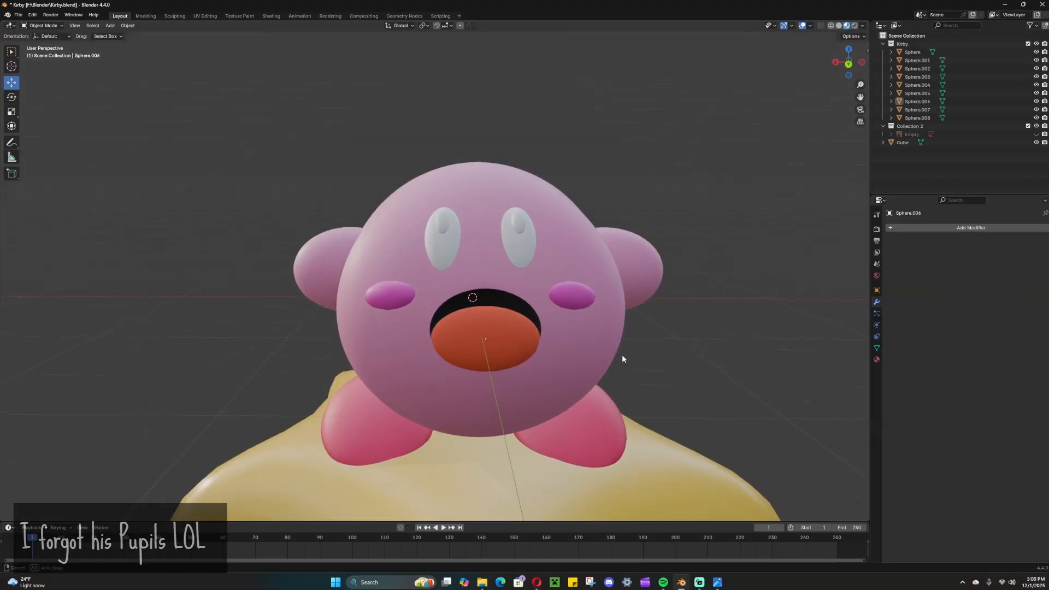
pyautogui.click(271, 16)
pyautogui.scroll(3, 571, 135)
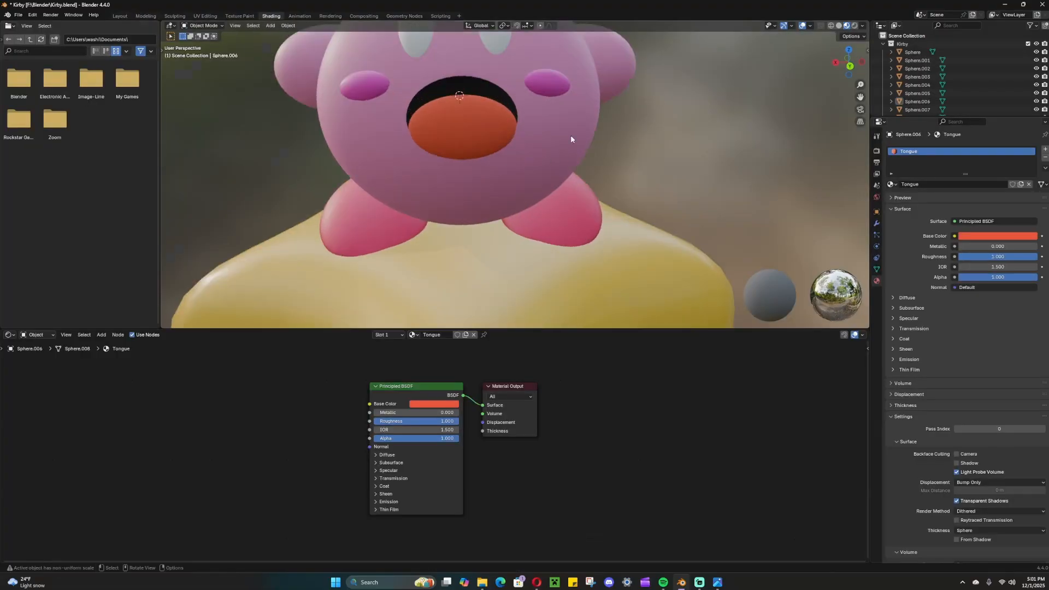
pyautogui.keyDown('shift'); pyautogui.moveTo(571, 135); pyautogui.dragTo(512, 202, button='middle'); pyautogui.keyUp('shift')
pyautogui.click(506, 199)
# Step: Feed the eye material's base color from a new Color Ramp node and move its black stop to 0.200
pyautogui.moveTo(371, 412); pyautogui.dragTo(277, 404)
pyautogui.write('colo')
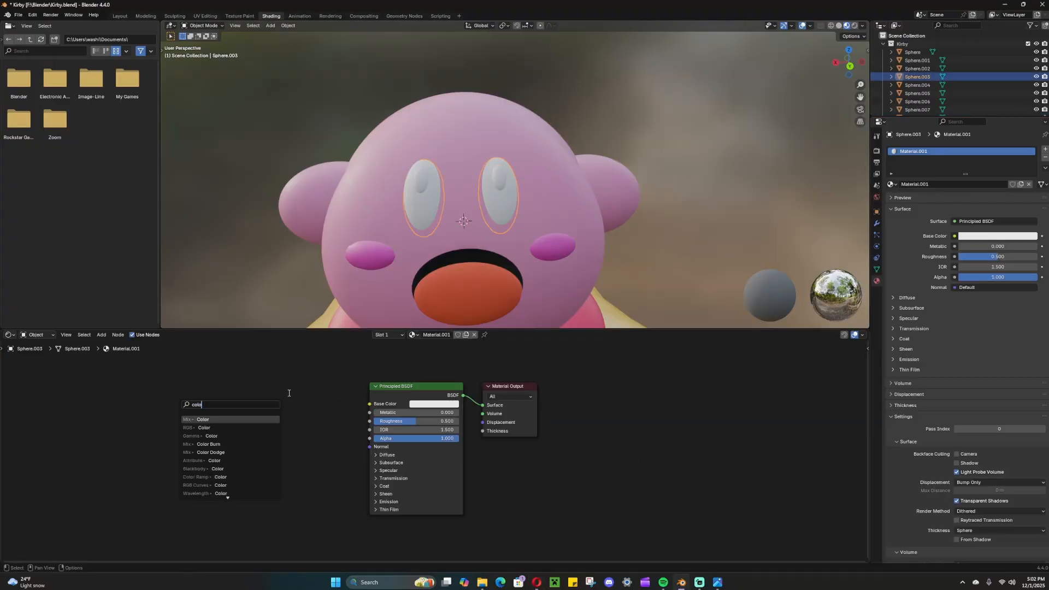
pyautogui.click(235, 477)
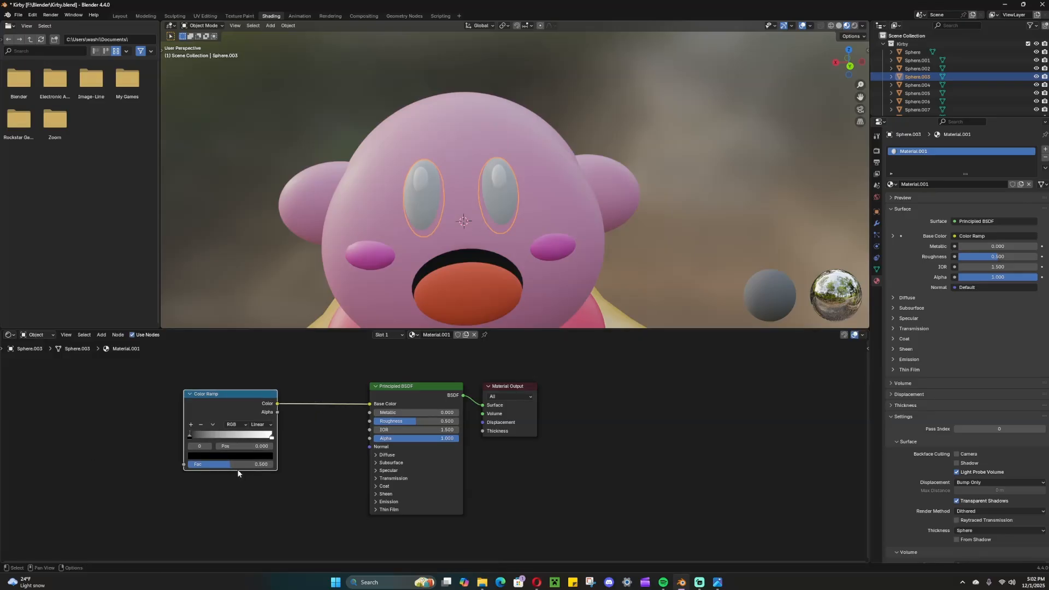
pyautogui.moveTo(248, 395); pyautogui.dragTo(266, 402)
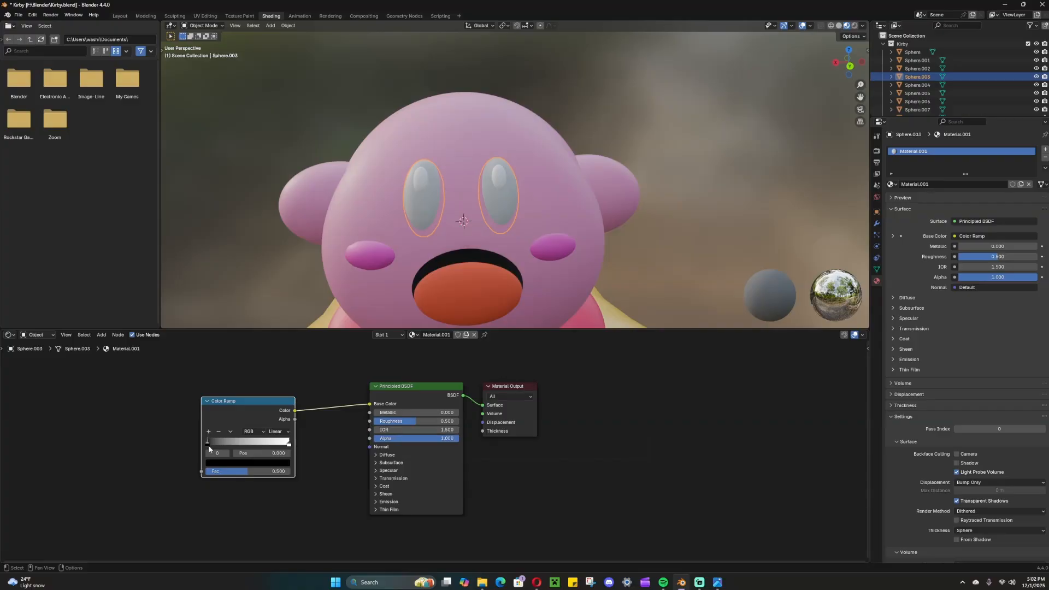
pyautogui.moveTo(207, 443)
pyautogui.mouseDown()
pyautogui.moveTo(254, 442)
pyautogui.moveTo(224, 446)
pyautogui.mouseUp()
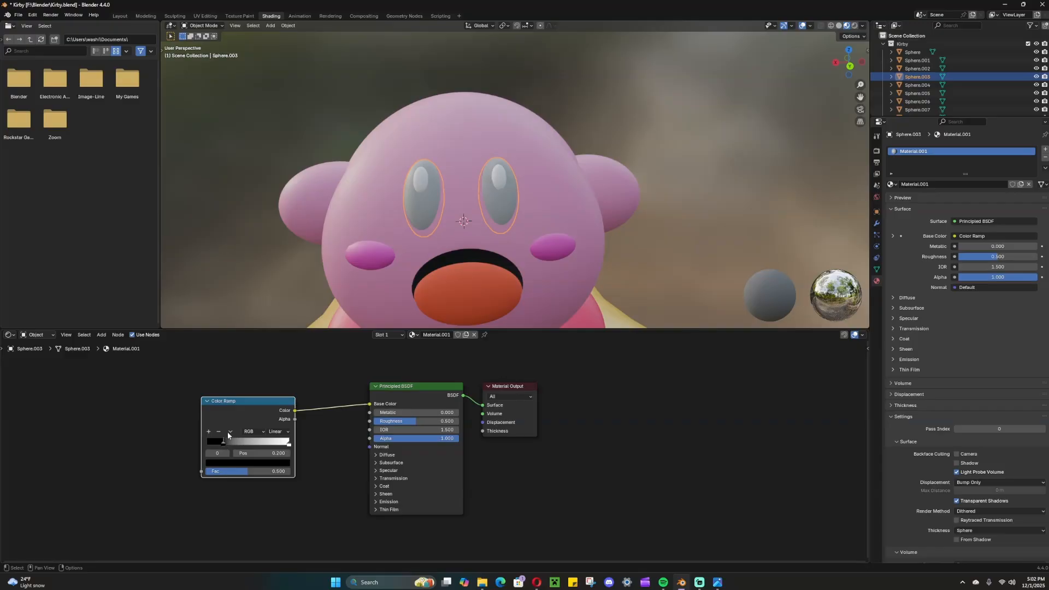
# Step: Add a Gradient Texture node, connect its color to the Color Ramp's factor, and move the black stop to about 0.155
pyautogui.click(161, 408)
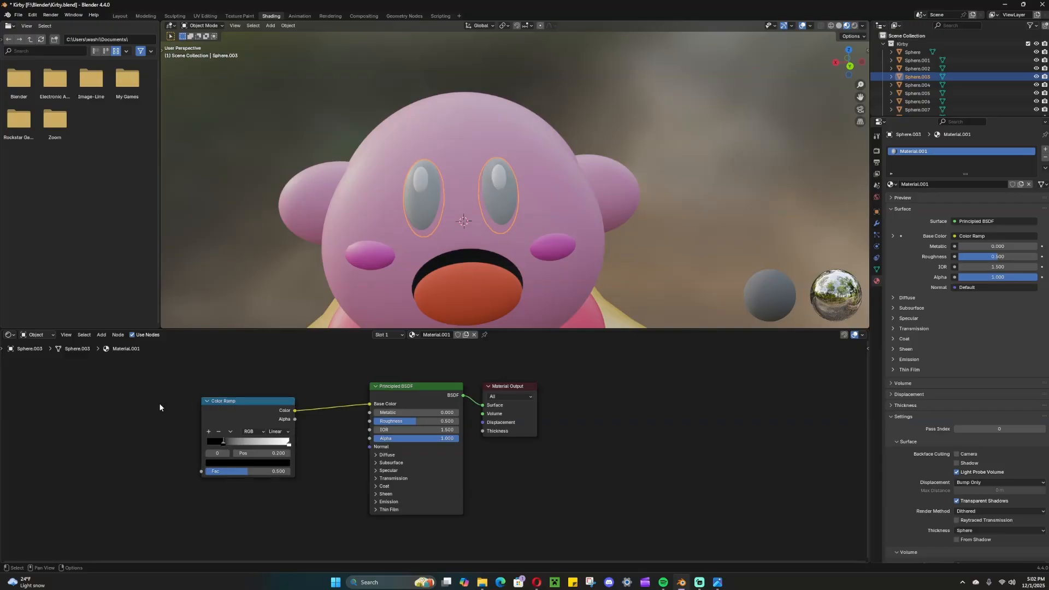
pyautogui.hotkey('shift', 'a')
pyautogui.write('gr')
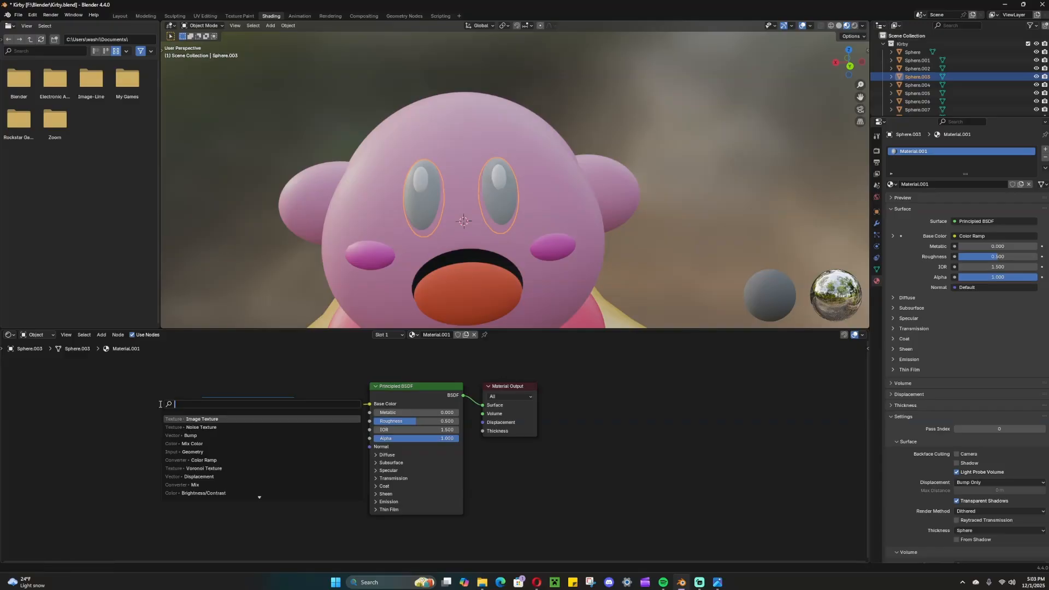
pyautogui.press('Return')
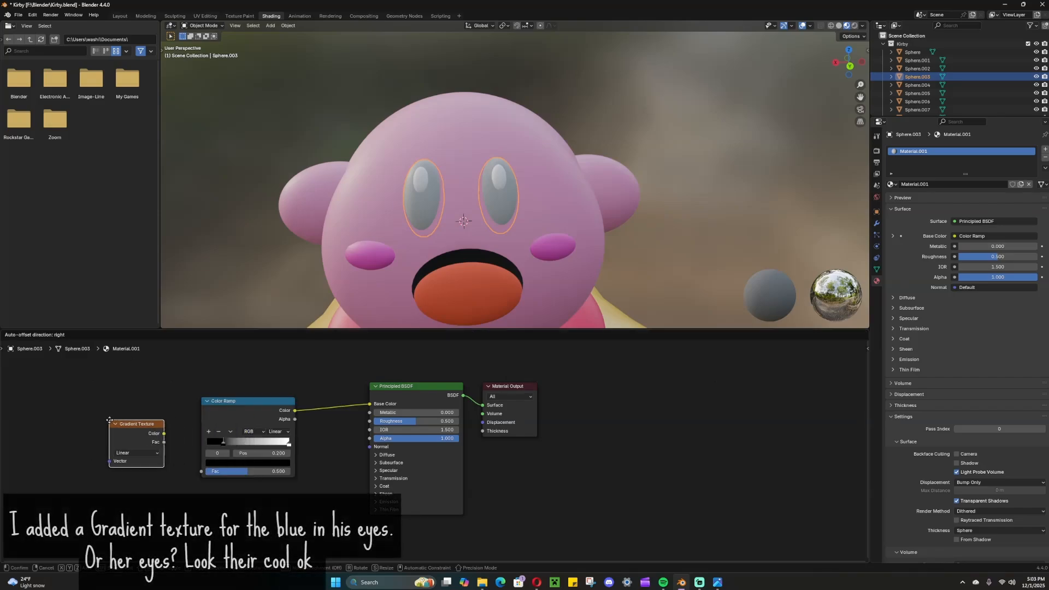
pyautogui.click(110, 428)
pyautogui.moveTo(150, 434)
pyautogui.mouseDown()
pyautogui.moveTo(201, 471)
pyautogui.moveTo(235, 443)
pyautogui.moveTo(218, 441)
pyautogui.mouseUp()
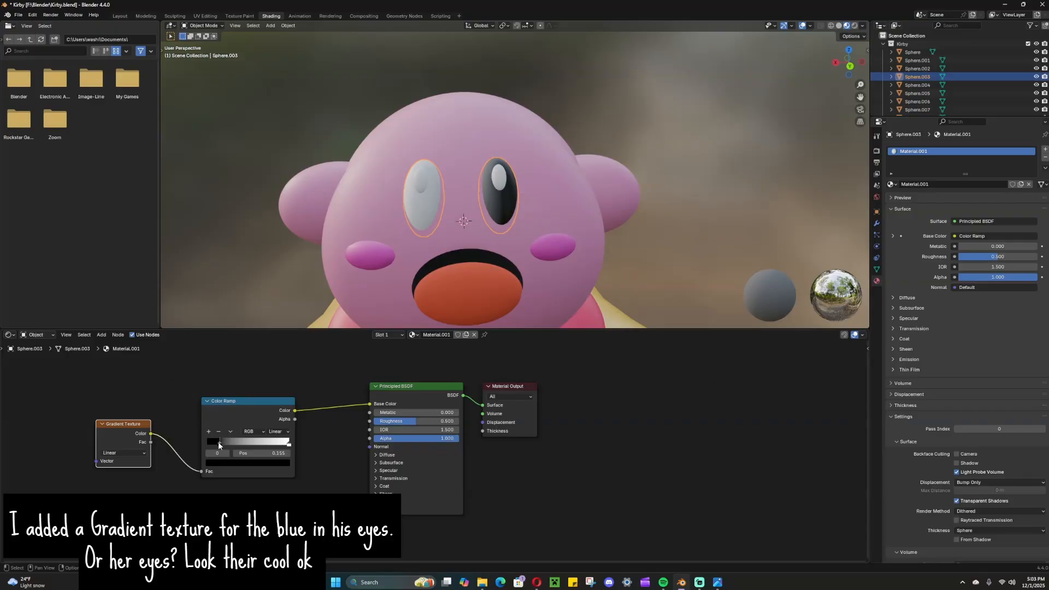
pyautogui.moveTo(137, 424); pyautogui.dragTo(135, 455)
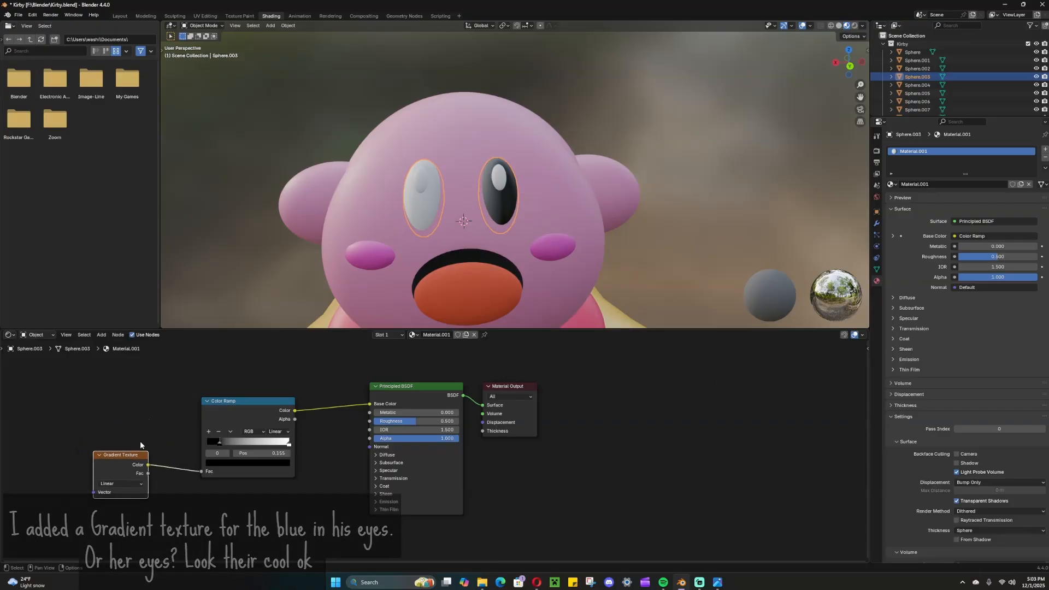
# Step: Add Texture Coordinate and Mapping nodes to the Gradient Texture and set the mapping's Y rotation to 90°
pyautogui.hotkey('ctrl', 't')
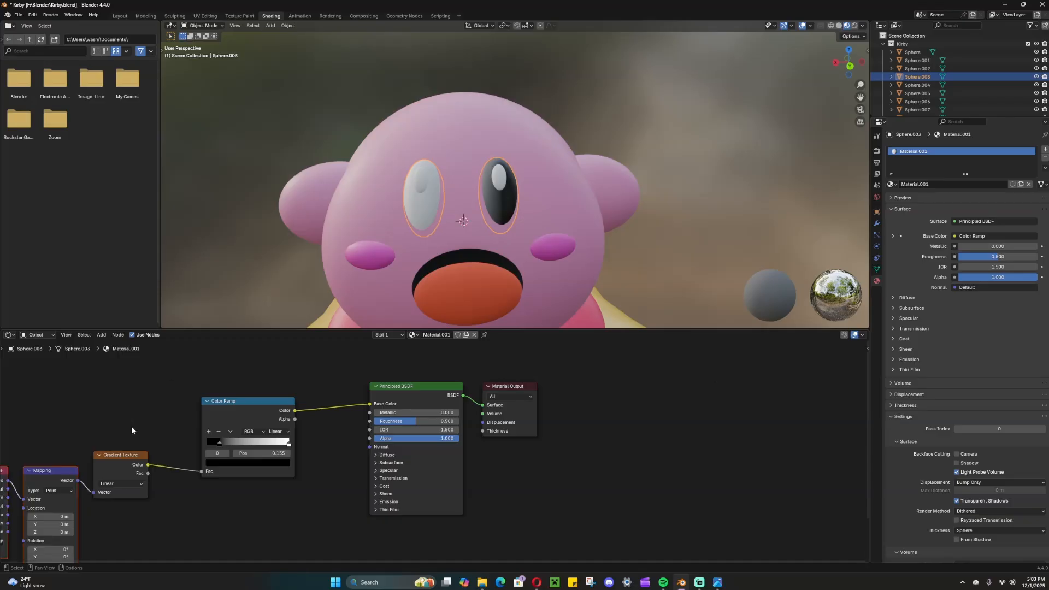
pyautogui.scroll(-1, 131, 425)
pyautogui.moveTo(156, 469); pyautogui.dragTo(314, 464, button='middle')
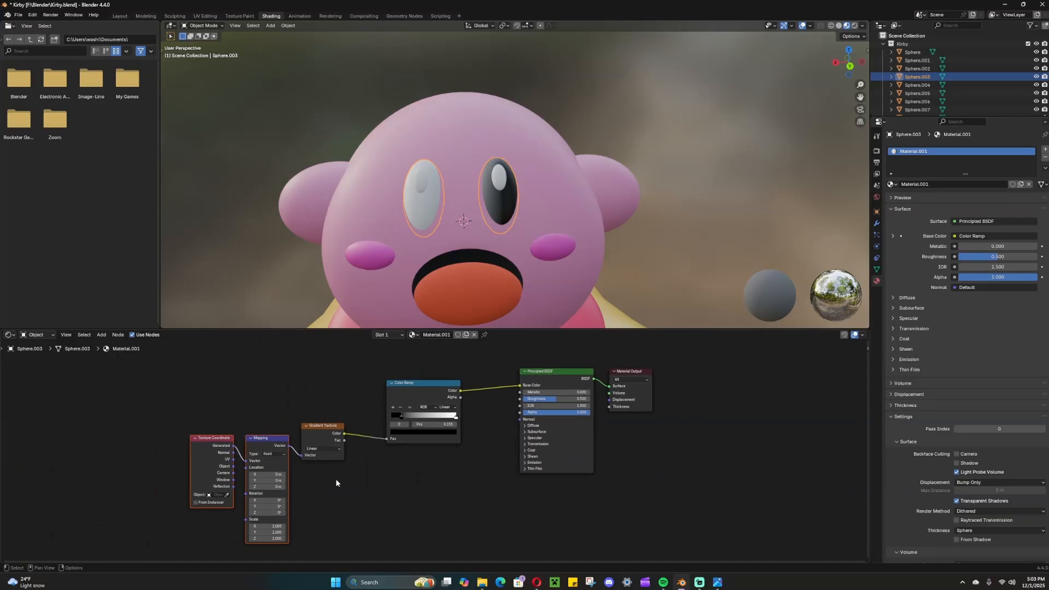
pyautogui.click(272, 506)
pyautogui.write('90')
pyautogui.press('Return')
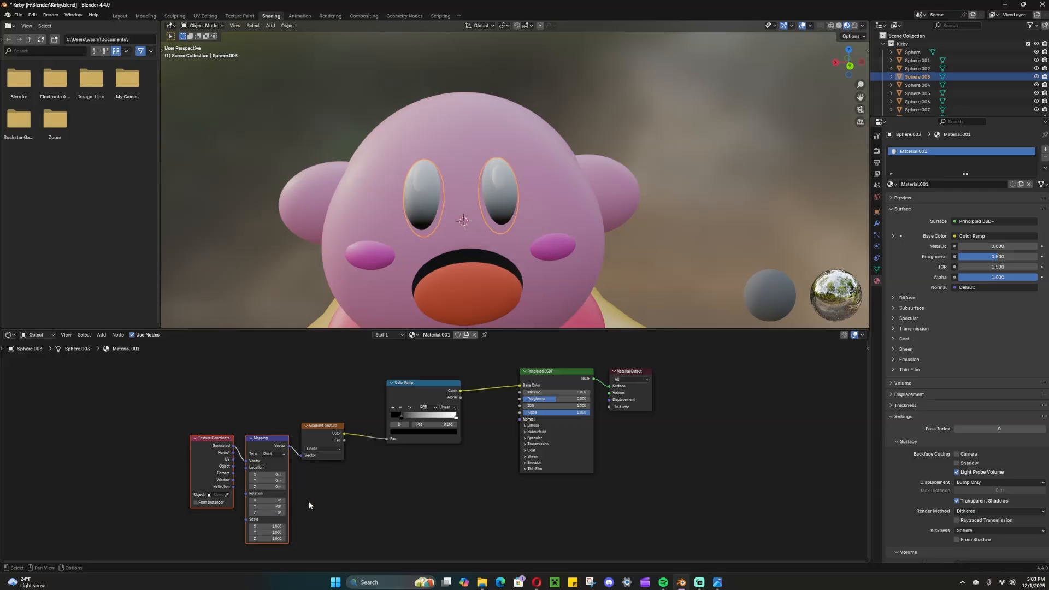
# Step: Recolor the Color Ramp's black stop dark blue and move it toward the middle of the ramp
pyautogui.moveTo(401, 417); pyautogui.dragTo(417, 418)
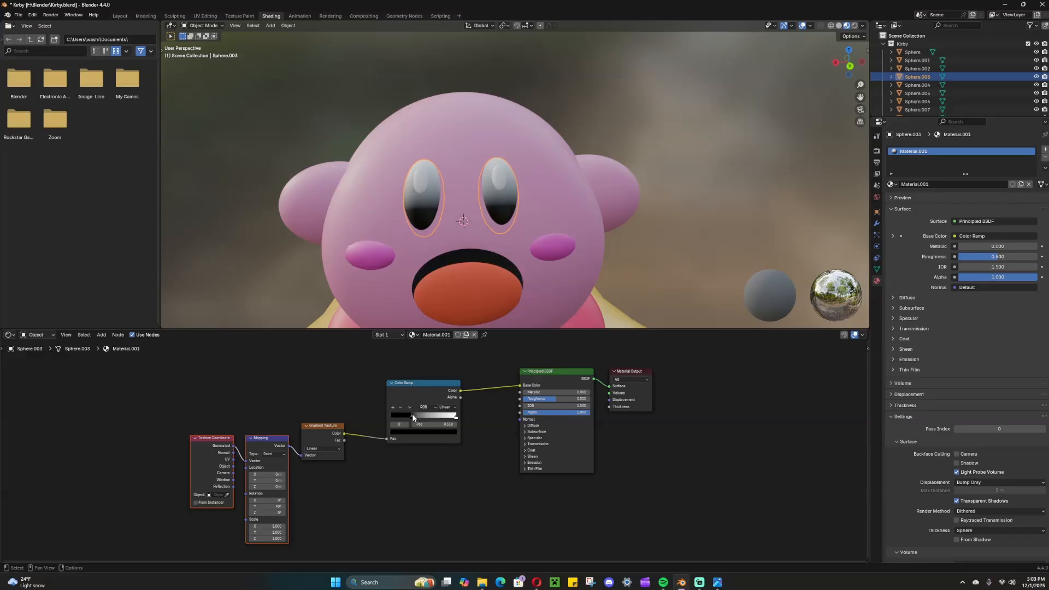
pyautogui.click(418, 431)
pyautogui.moveTo(446, 380); pyautogui.dragTo(446, 356)
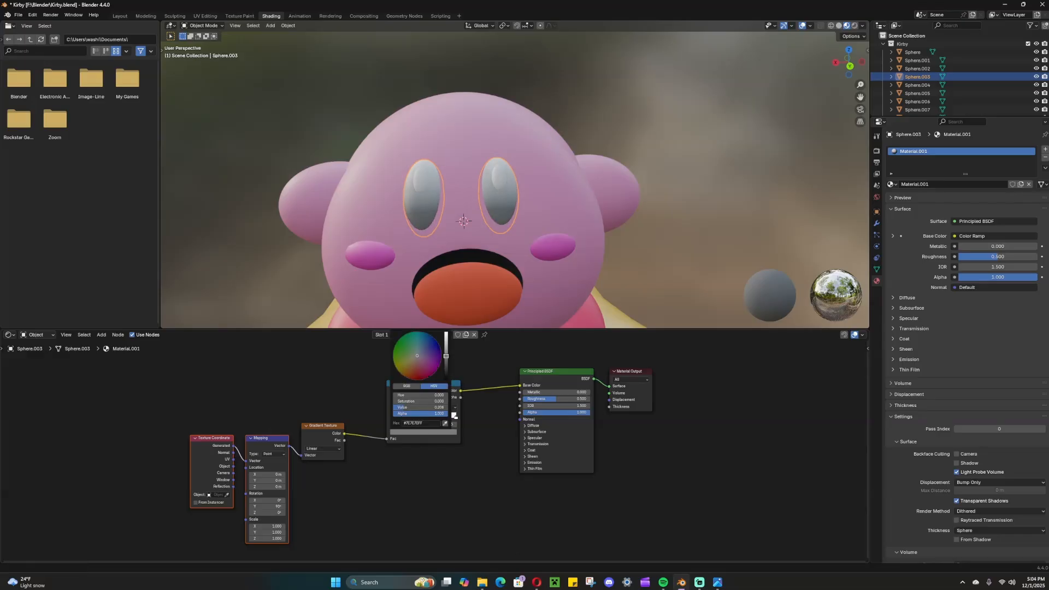
pyautogui.click(434, 346)
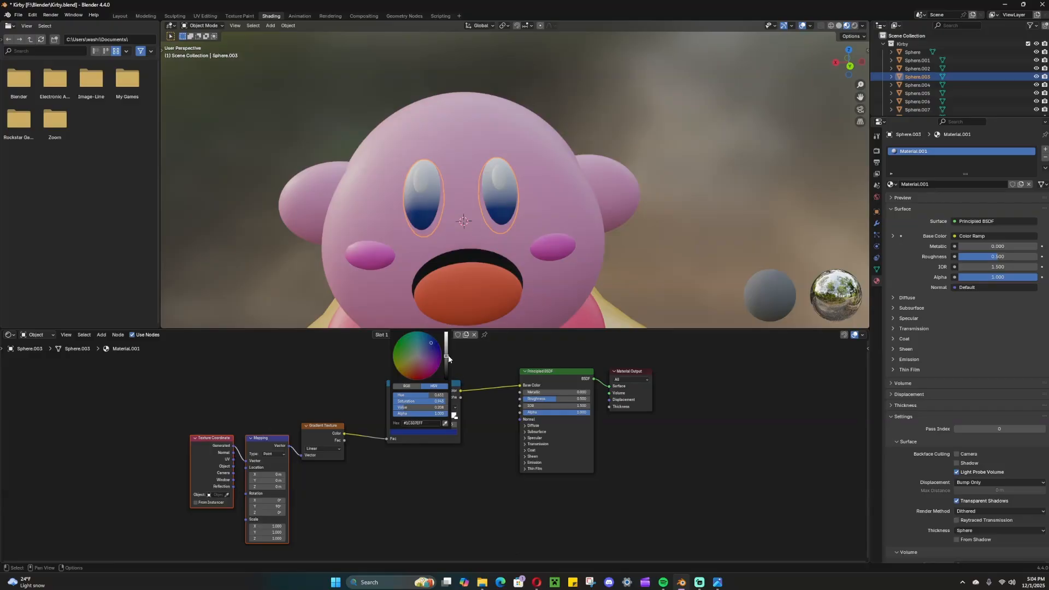
pyautogui.moveTo(447, 356); pyautogui.dragTo(446, 356)
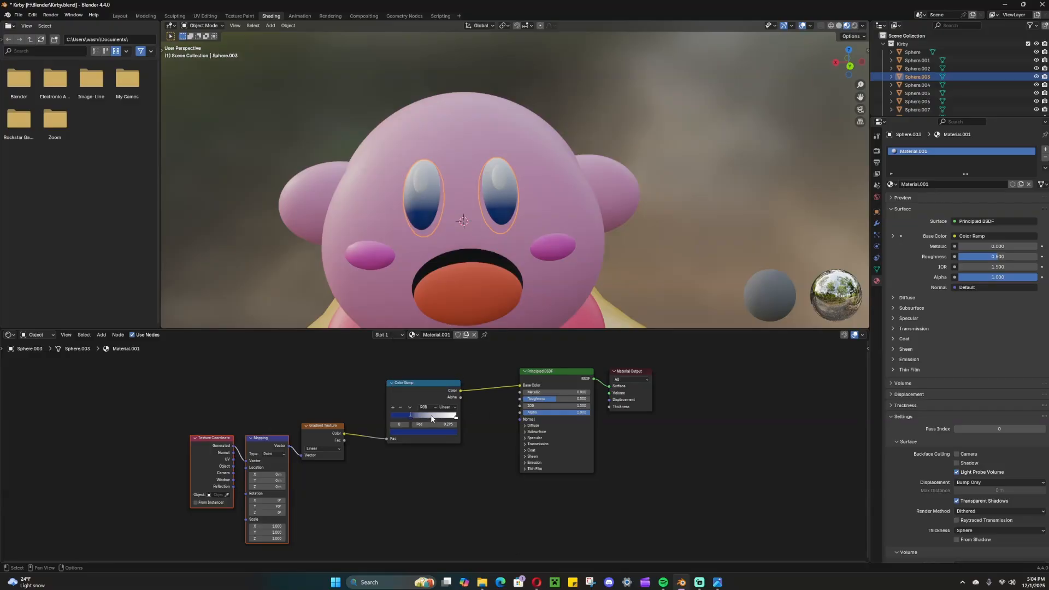
pyautogui.moveTo(411, 416); pyautogui.dragTo(429, 419)
# Step: Change the Color Ramp's white stop to black and move it to near the middle of the ramp
pyautogui.click(456, 417)
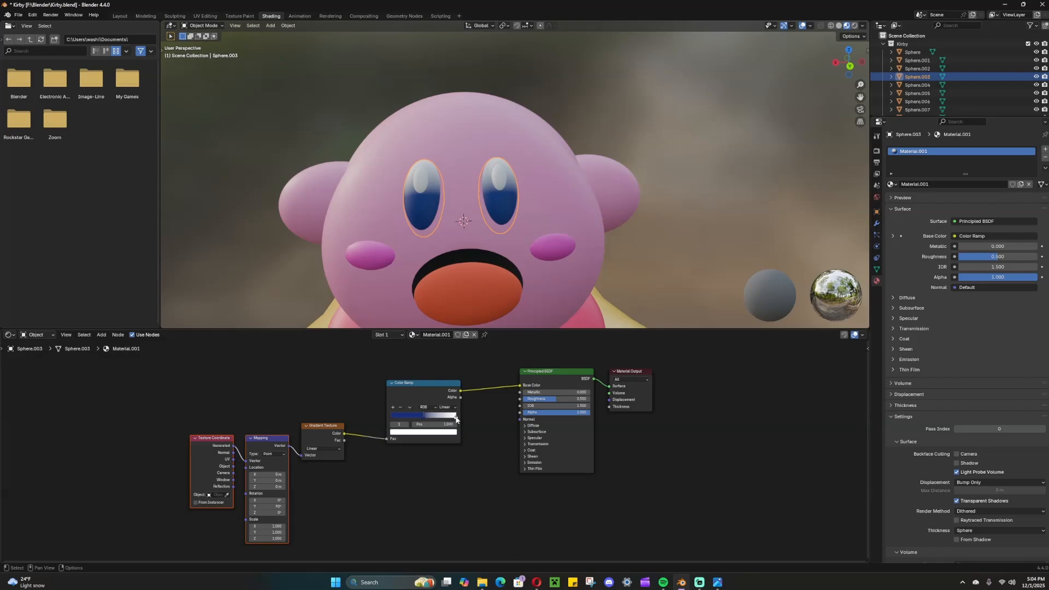
pyautogui.click(453, 432)
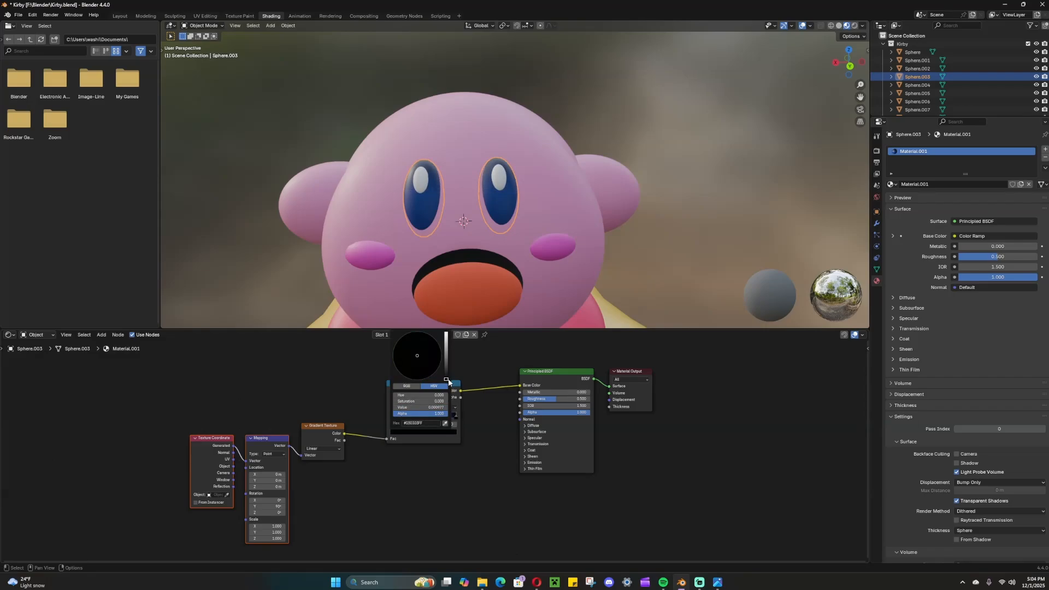
pyautogui.click(412, 416)
pyautogui.moveTo(456, 421); pyautogui.dragTo(422, 419)
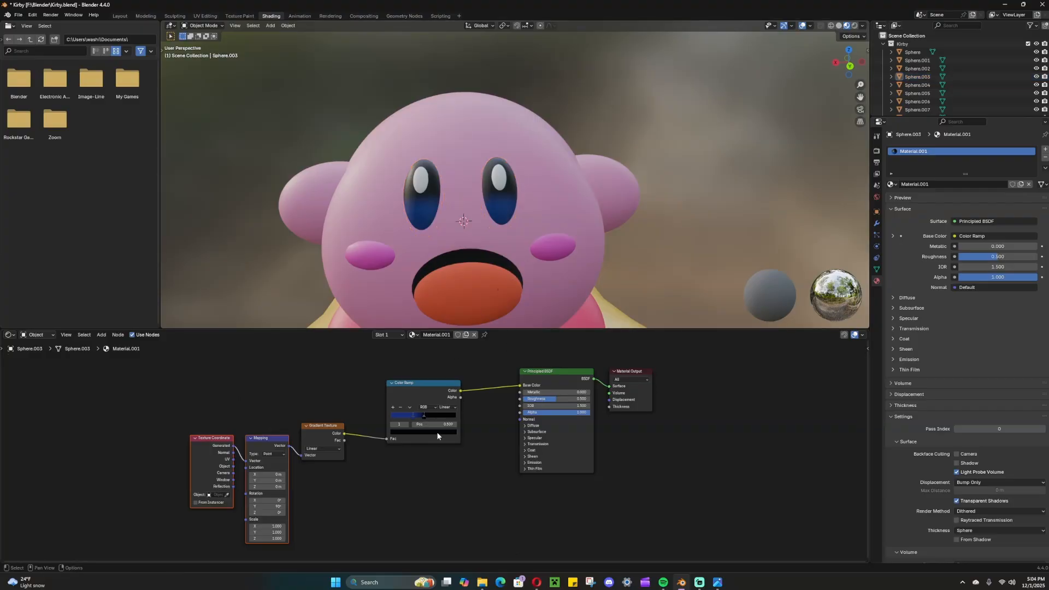
pyautogui.click(441, 432)
pyautogui.click(486, 444)
# Step: Brighten the Color Ramp's dark blue stop to a more vivid blue
pyautogui.click(415, 418)
pyautogui.click(423, 432)
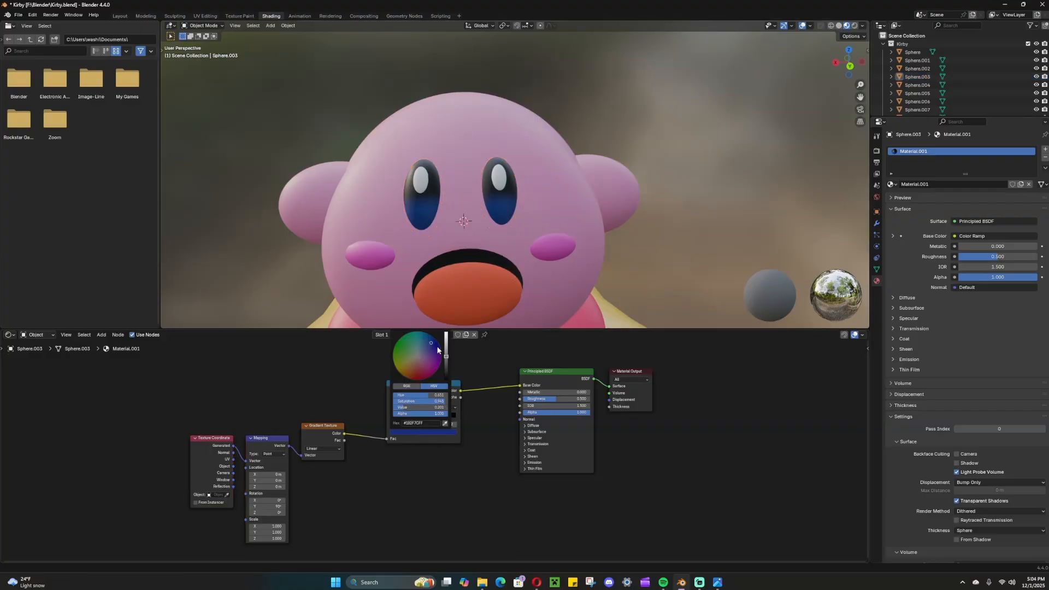
pyautogui.moveTo(446, 356); pyautogui.dragTo(446, 348)
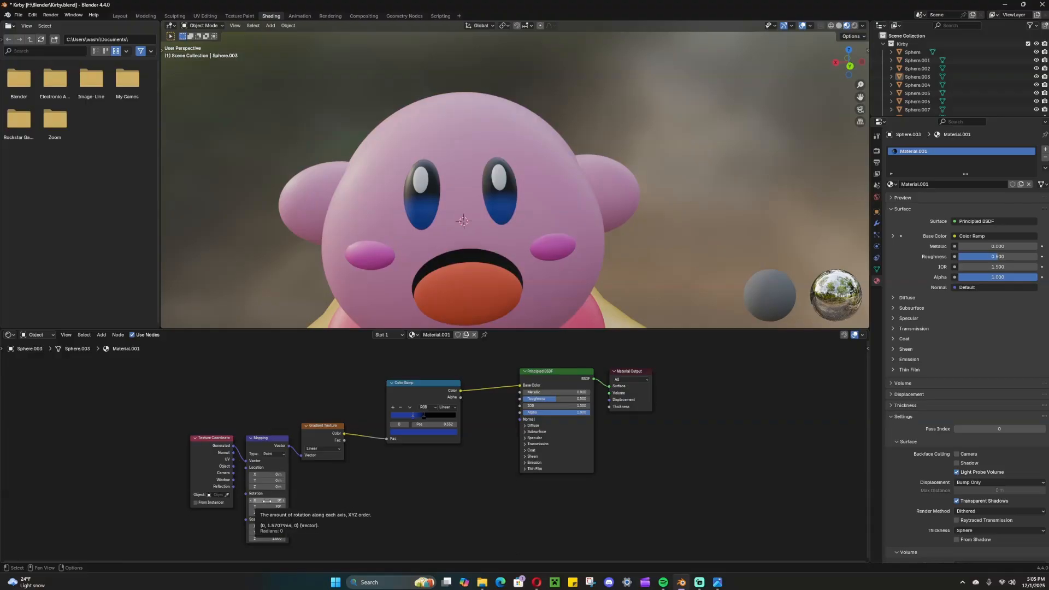
# Step: Set the mapping's Z rotation to about -14° and shift the Color Ramp's black and blue stops further along the ramp
pyautogui.moveTo(268, 513); pyautogui.dragTo(255, 513)
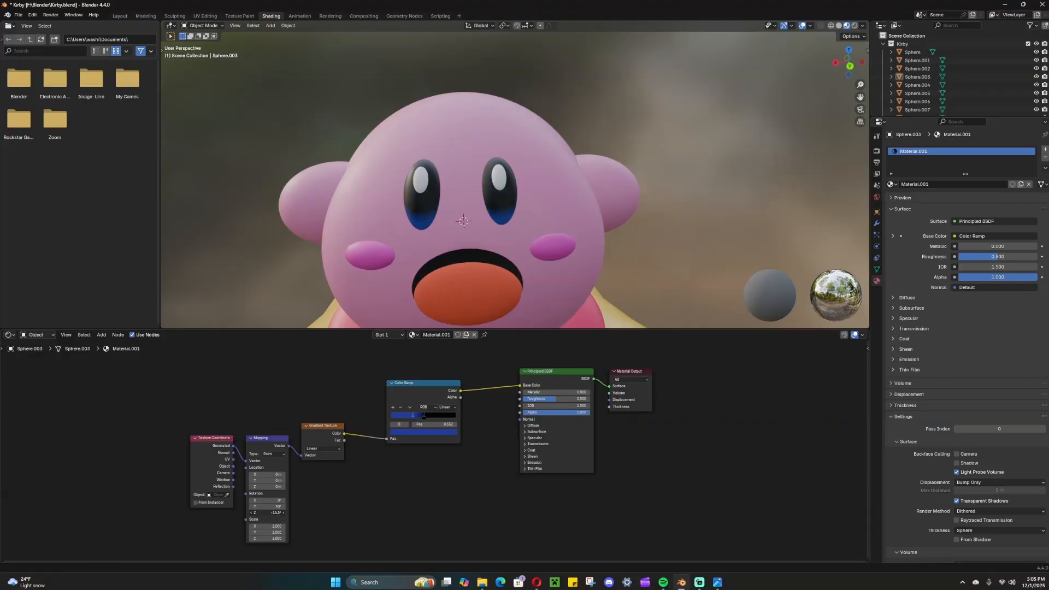
pyautogui.moveTo(424, 415)
pyautogui.mouseDown()
pyautogui.moveTo(437, 420)
pyautogui.moveTo(415, 418)
pyautogui.moveTo(436, 421)
pyautogui.mouseUp()
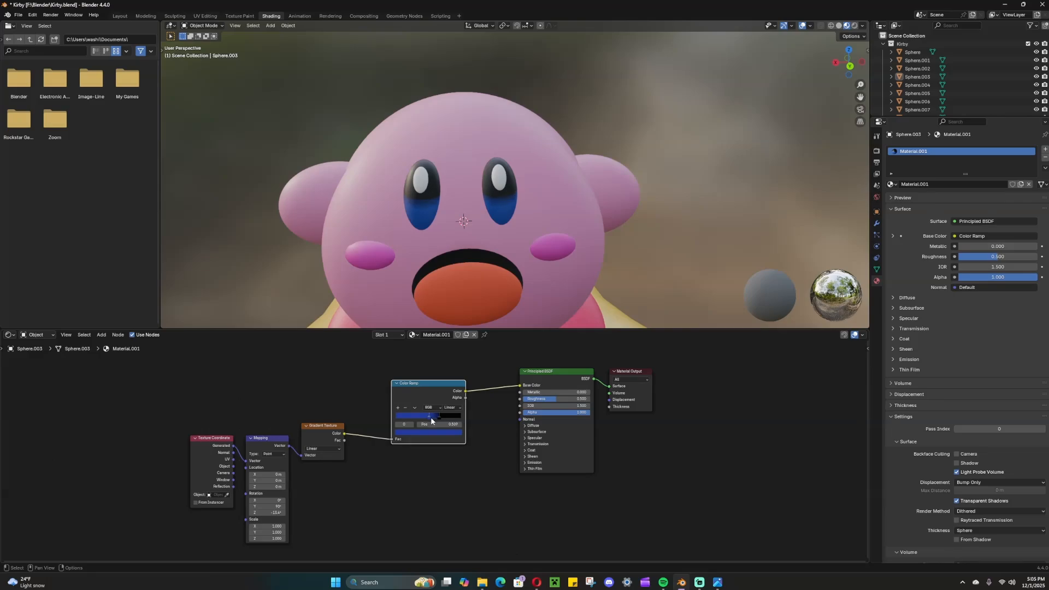
pyautogui.moveTo(432, 420); pyautogui.dragTo(428, 419)
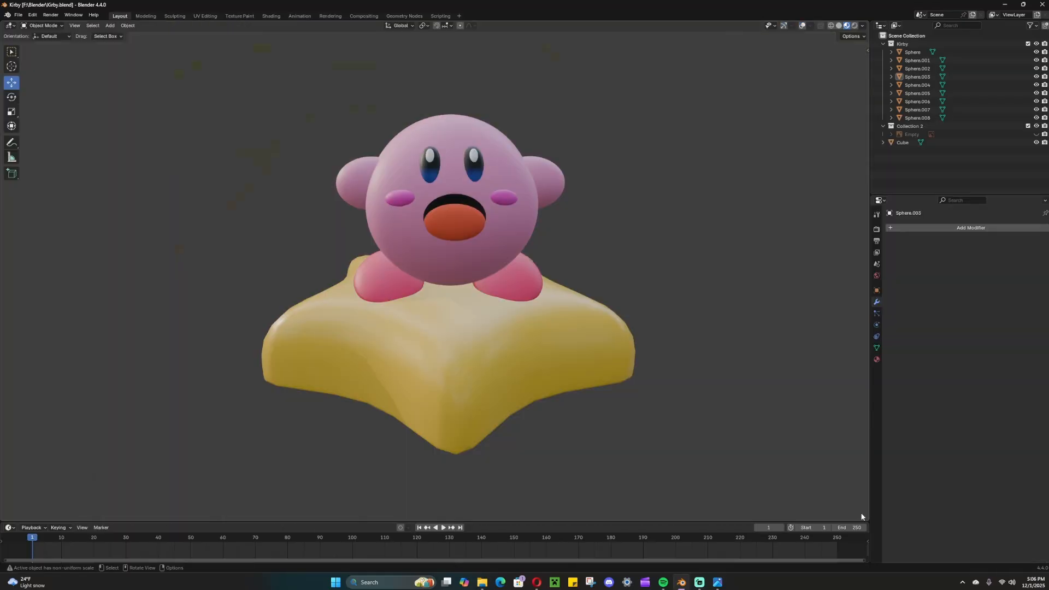
pyautogui.moveTo(481, 257); pyautogui.dragTo(477, 512, button='middle')
pyautogui.moveTo(477, 512); pyautogui.dragTo(473, 511, button='middle')
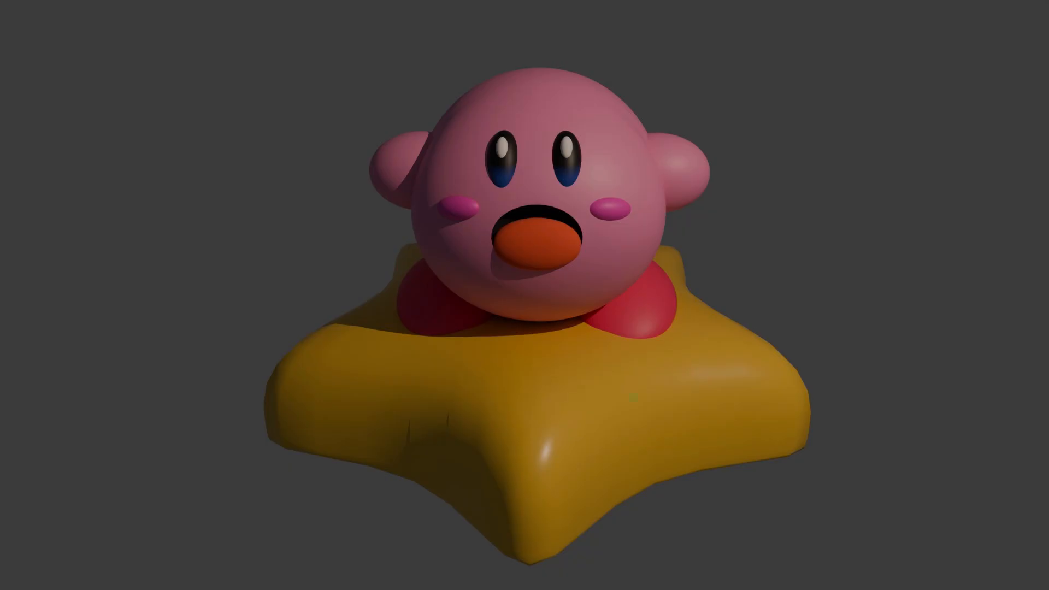